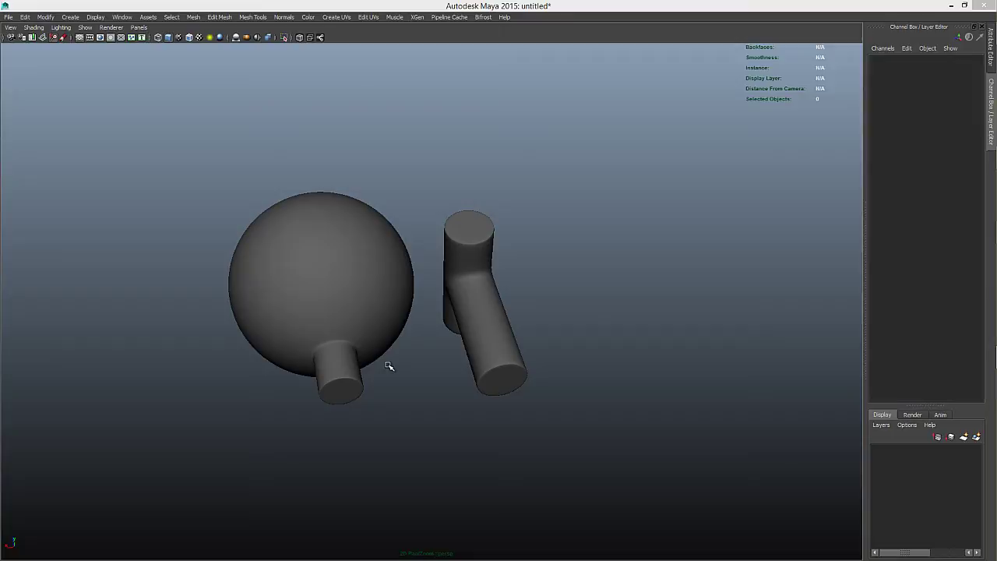
- Turn on wireframe over shading and examine the edge flow where the cylinders join the sphere and the branched pipe
{"action": "left_click_drag", "start_coordinate": [402, 350], "coordinate": [509, 305], "text": "alt"}
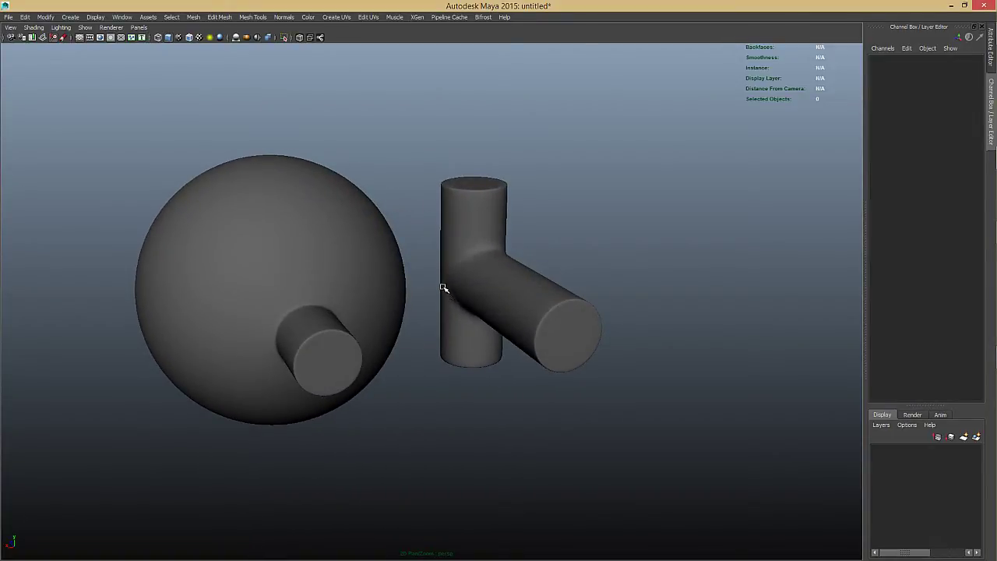
{"action": "mouse_move", "coordinate": [433, 278]}
{"action": "left_mouse_down", "text": "alt"}
{"action": "mouse_move", "coordinate": [432, 289]}
{"action": "mouse_move", "coordinate": [407, 283]}
{"action": "mouse_move", "coordinate": [415, 278]}
{"action": "left_mouse_up", "text": "alt"}
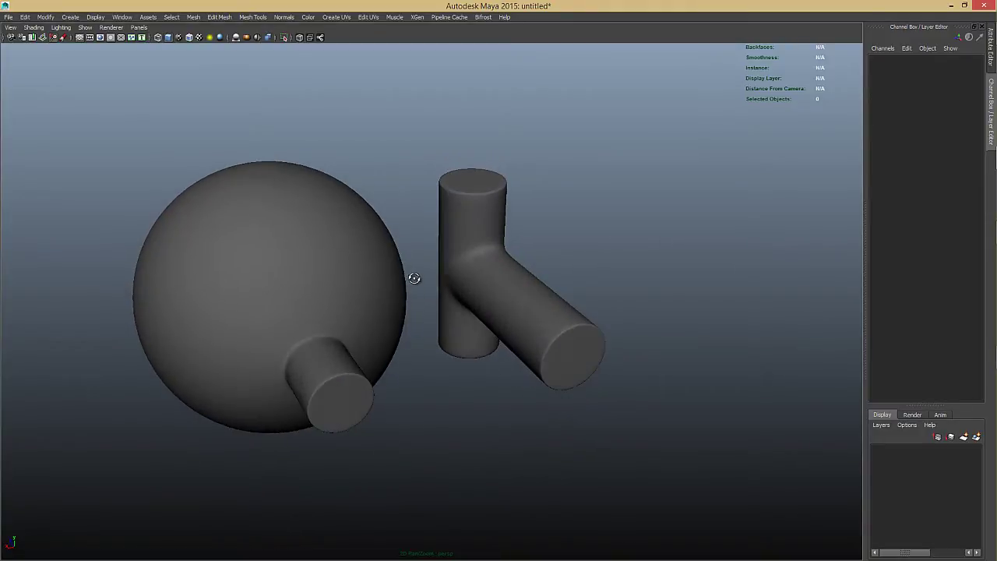
{"action": "key", "text": "alt+5"}
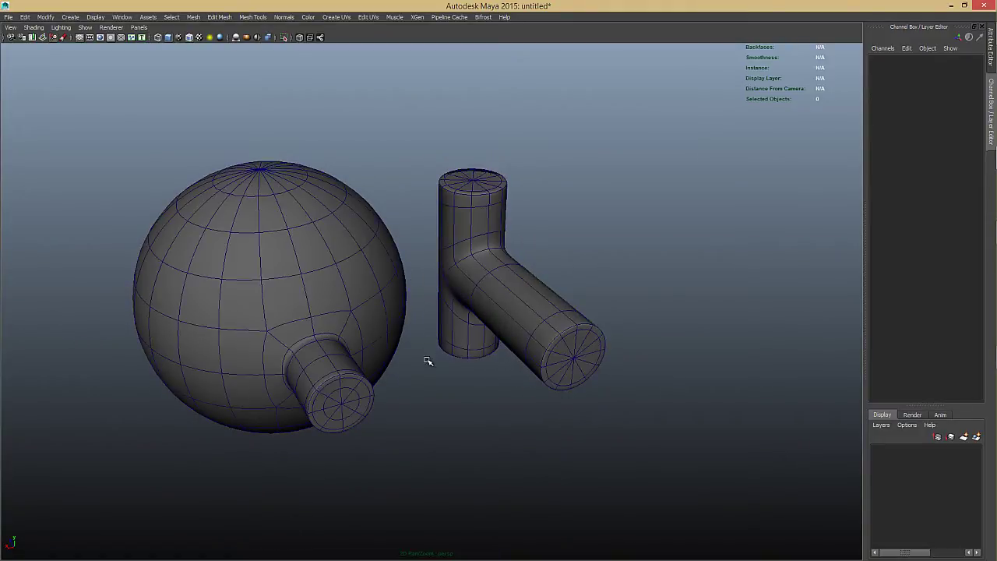
{"action": "mouse_move", "coordinate": [423, 369]}
{"action": "left_mouse_down", "text": "alt"}
{"action": "mouse_move", "coordinate": [368, 377]}
{"action": "mouse_move", "coordinate": [280, 350]}
{"action": "mouse_move", "coordinate": [296, 360]}
{"action": "mouse_move", "coordinate": [446, 354]}
{"action": "left_mouse_up", "text": "alt"}
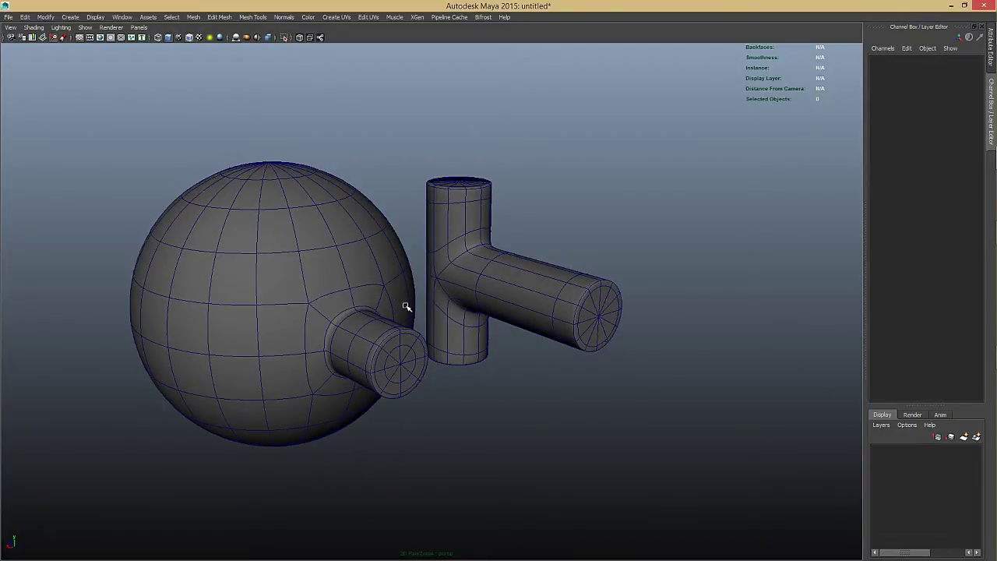
{"action": "mouse_move", "coordinate": [477, 410]}
{"action": "left_mouse_down", "text": "alt"}
{"action": "mouse_move", "coordinate": [468, 417]}
{"action": "mouse_move", "coordinate": [465, 406]}
{"action": "left_mouse_up", "text": "alt"}
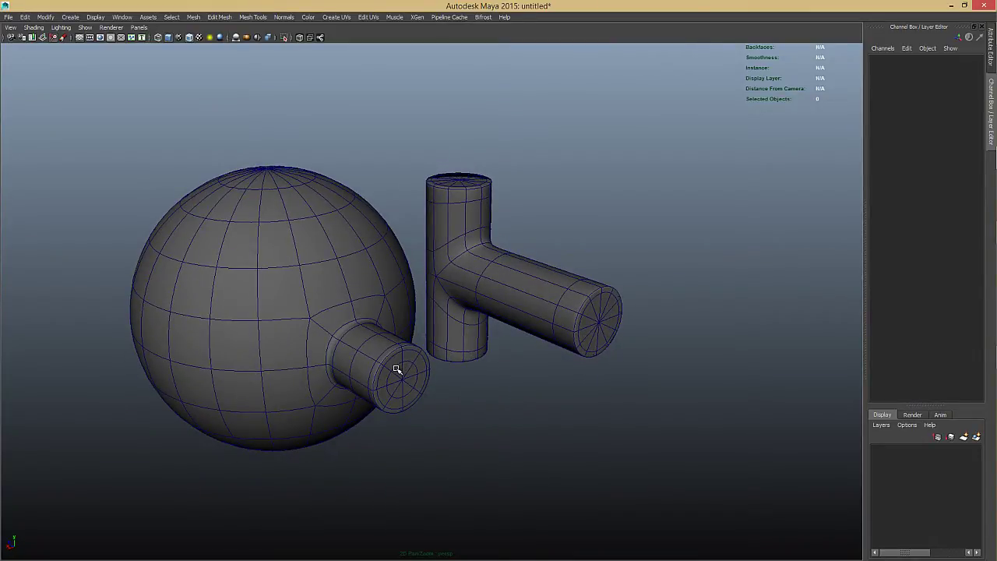
{"action": "left_click_drag", "start_coordinate": [529, 338], "coordinate": [525, 345], "text": "alt"}
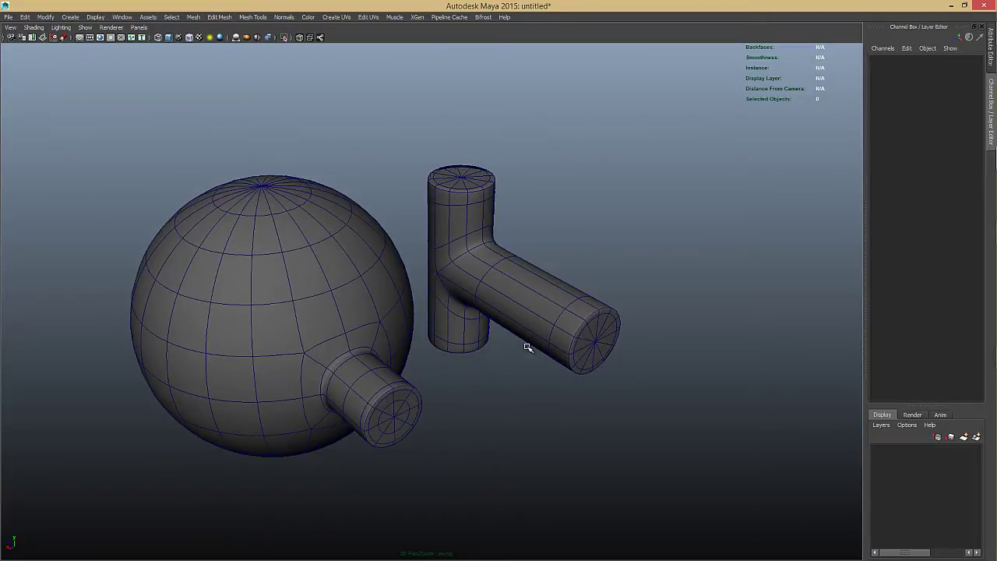
{"action": "left_click", "coordinate": [524, 322]}
{"action": "left_click", "coordinate": [346, 344]}
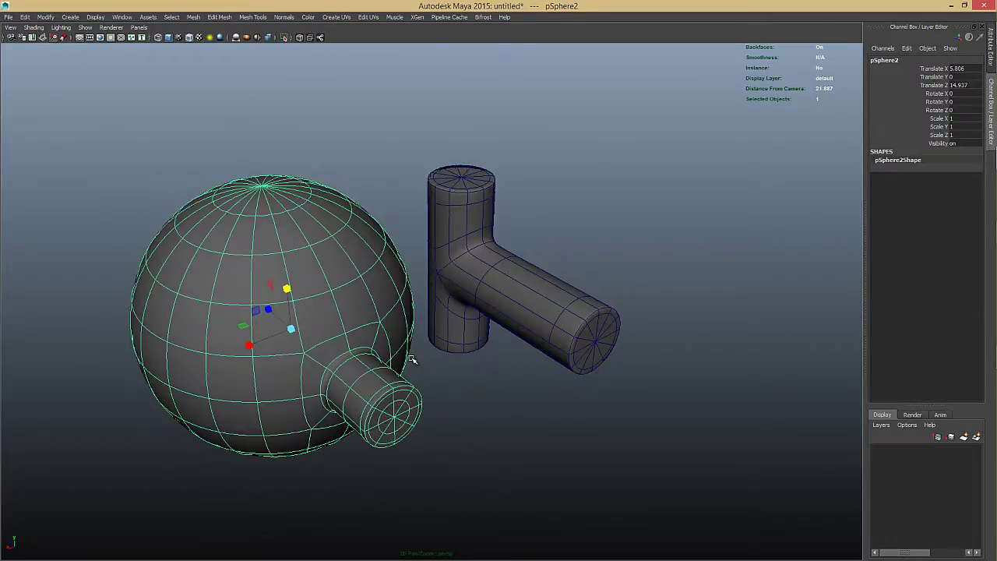
- Move the sphere and the branched pipe together aside along X, clear of the origin, and show the grid
{"action": "left_click_drag", "start_coordinate": [573, 413], "coordinate": [550, 417]}
{"action": "key", "text": "w"}
{"action": "left_click_drag", "start_coordinate": [416, 441], "coordinate": [668, 335]}
{"action": "left_click_drag", "start_coordinate": [253, 344], "coordinate": [178, 402]}
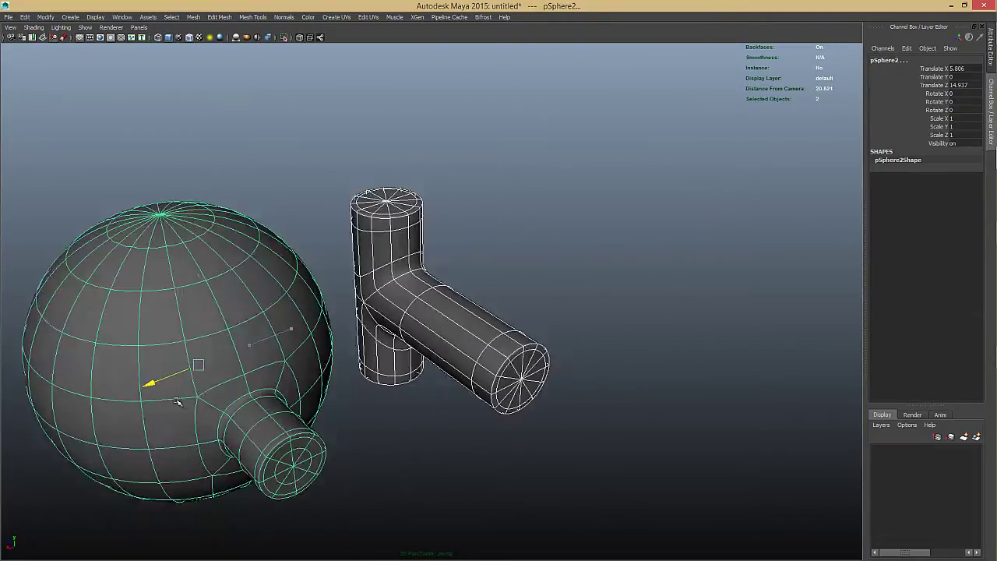
{"action": "key", "text": "Delete"}
{"action": "left_click_drag", "start_coordinate": [487, 239], "coordinate": [539, 372], "text": "alt"}
{"action": "key", "text": "a"}
{"action": "left_click_drag", "start_coordinate": [625, 311], "coordinate": [496, 374], "text": "alt"}
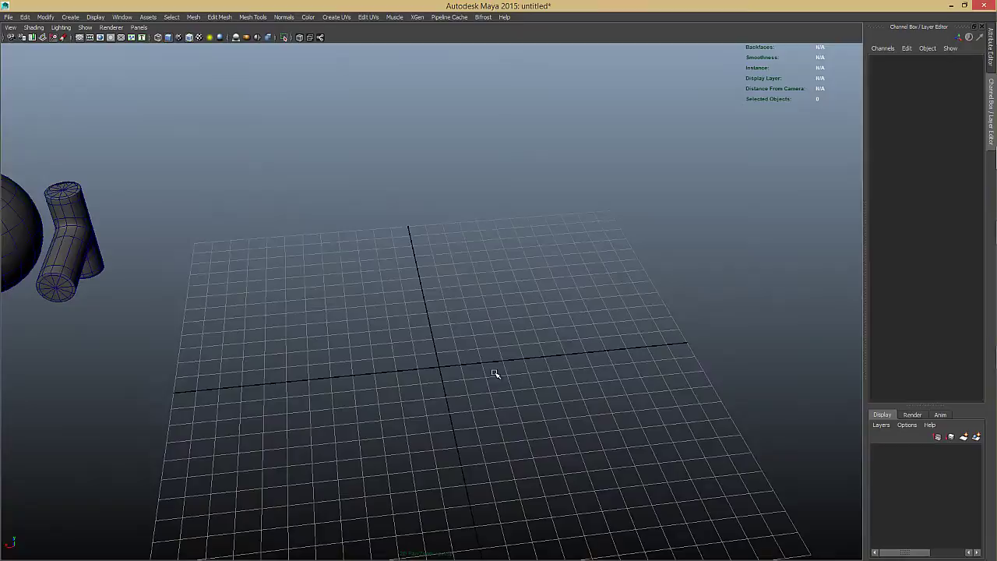
- Create a polygon cylinder at the centre of the grid
{"action": "right_click", "coordinate": [503, 363], "text": "shift"}
{"action": "right_click_drag", "start_coordinate": [500, 363], "coordinate": [438, 364], "text": "shift"}
{"action": "left_click_drag", "start_coordinate": [439, 364], "coordinate": [486, 402], "text": "alt"}
{"action": "key", "text": "ctrl+a"}
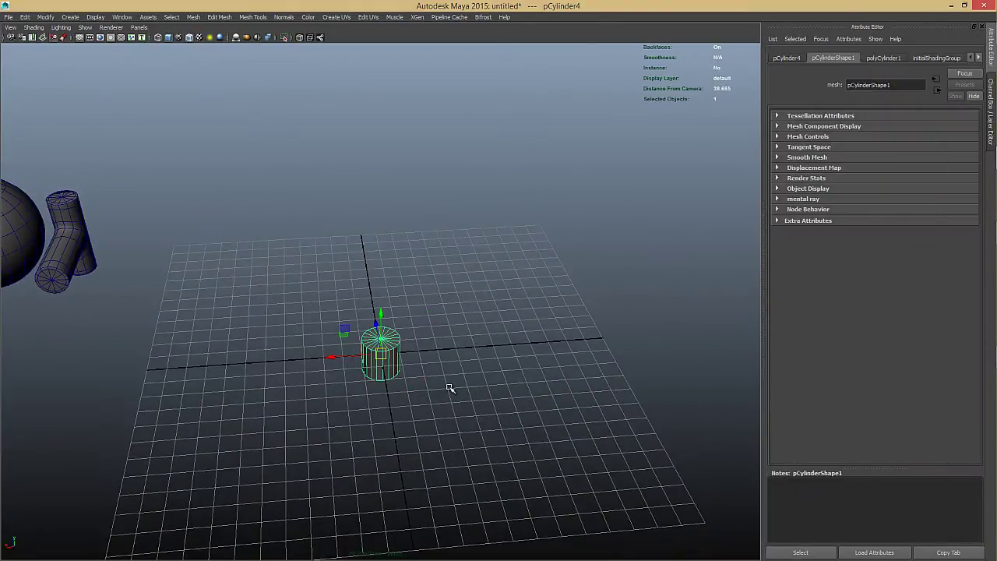
{"action": "right_click_drag", "start_coordinate": [345, 384], "coordinate": [487, 382], "text": "alt"}
{"action": "middle_click_drag", "start_coordinate": [488, 382], "coordinate": [500, 377], "text": "alt"}
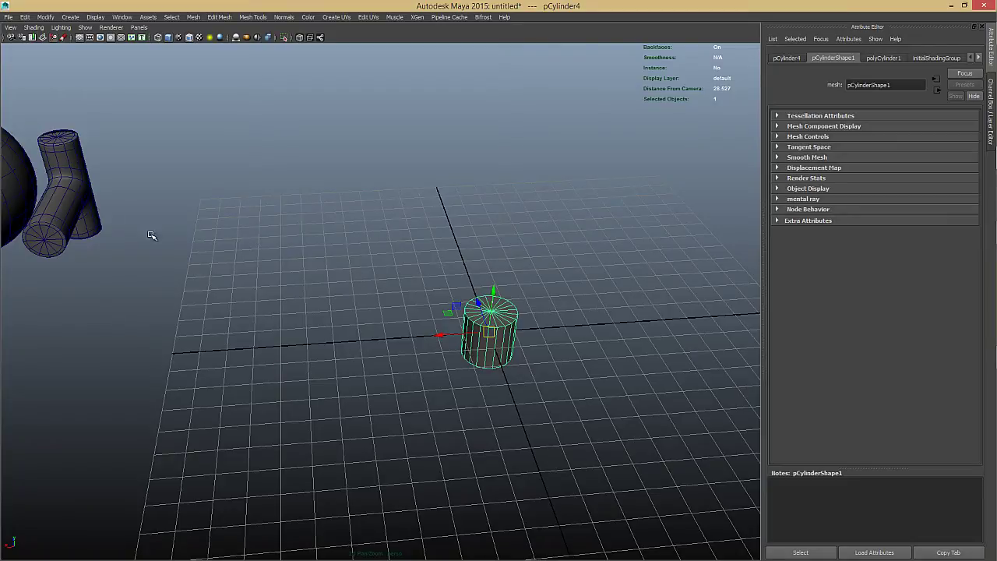
- Scale the new cylinder along Y to about 4 to make it a tall upright pipe
{"action": "left_click_drag", "start_coordinate": [521, 397], "coordinate": [600, 391], "text": "alt"}
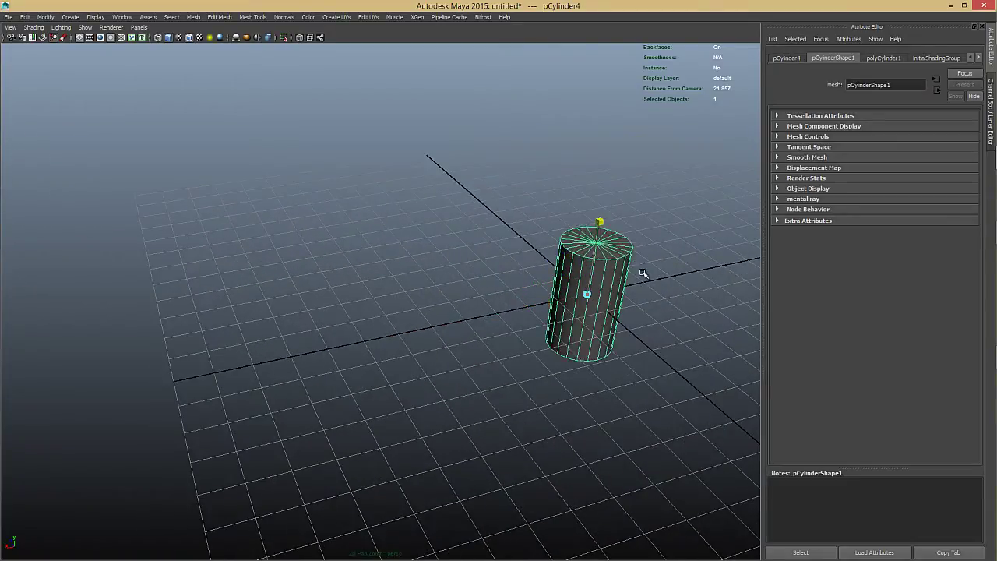
{"action": "middle_click_drag", "start_coordinate": [643, 274], "coordinate": [693, 90]}
{"action": "middle_click_drag", "start_coordinate": [652, 338], "coordinate": [548, 360], "text": "alt"}
{"action": "left_click_drag", "start_coordinate": [490, 384], "coordinate": [634, 356], "text": "alt"}
{"action": "middle_click_drag", "start_coordinate": [634, 356], "coordinate": [196, 432], "text": "alt"}
{"action": "right_click_drag", "start_coordinate": [196, 432], "coordinate": [303, 421], "text": "alt"}
- Set the cylinder's Subdivisions Axis to 16
{"action": "left_click", "coordinate": [990, 111]}
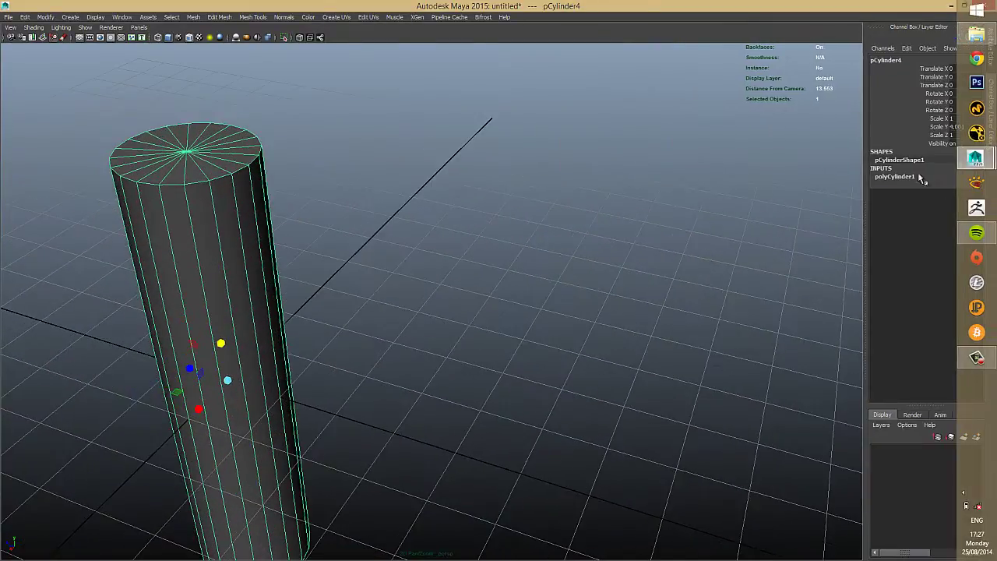
{"action": "left_click", "coordinate": [920, 178]}
{"action": "left_click", "coordinate": [953, 201]}
{"action": "left_click", "coordinate": [953, 201]}
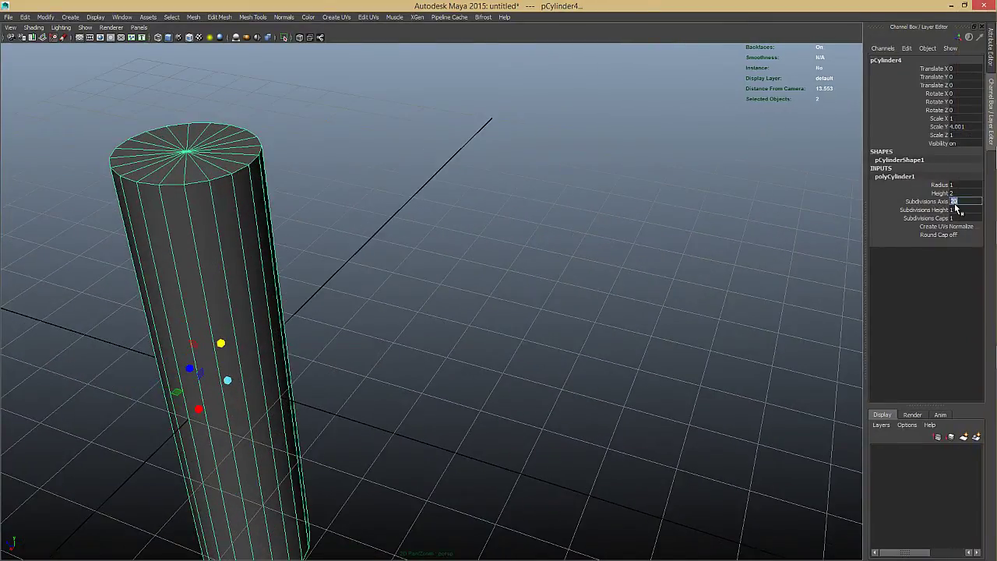
{"action": "type", "text": "16"}
{"action": "key", "text": "Return"}
{"action": "middle_click_drag", "start_coordinate": [276, 234], "coordinate": [366, 194], "text": "alt"}
{"action": "right_click_drag", "start_coordinate": [366, 194], "coordinate": [319, 221], "text": "alt"}
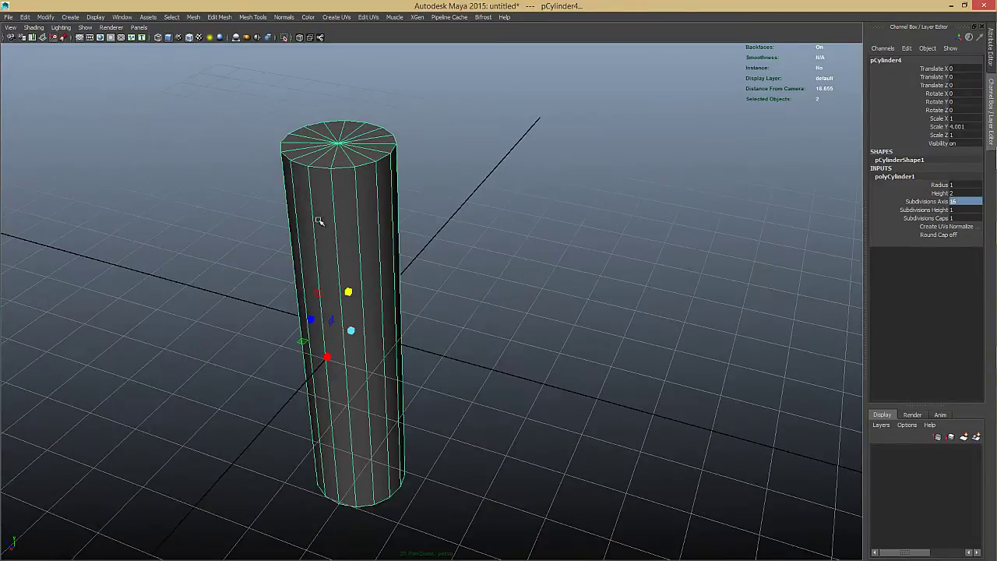
- Examine the side edges and cap of the tall cylinder from several angles
{"action": "left_click_drag", "start_coordinate": [393, 290], "coordinate": [331, 361], "text": "alt"}
{"action": "left_click", "coordinate": [332, 360]}
{"action": "middle_click_drag", "start_coordinate": [332, 360], "coordinate": [383, 277], "text": "alt"}
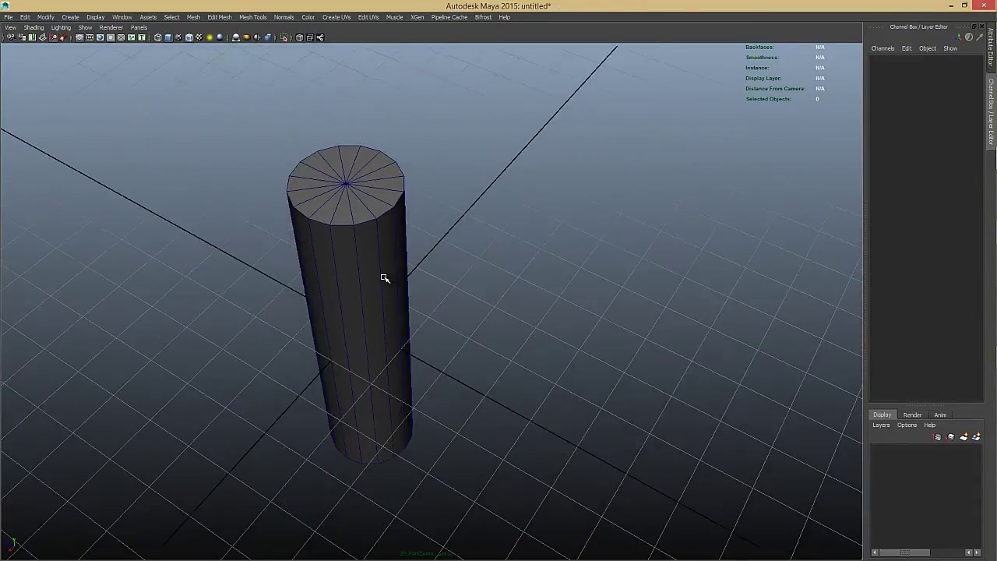
{"action": "left_click", "coordinate": [370, 322]}
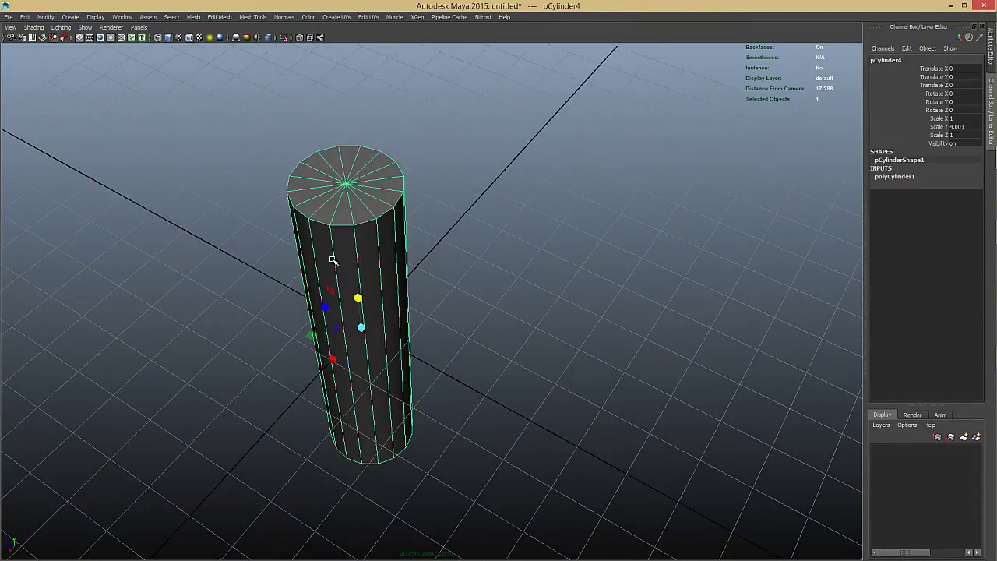
{"action": "left_click", "coordinate": [447, 296]}
{"action": "left_click_drag", "start_coordinate": [447, 296], "coordinate": [372, 307], "text": "alt"}
{"action": "left_click", "coordinate": [368, 288]}
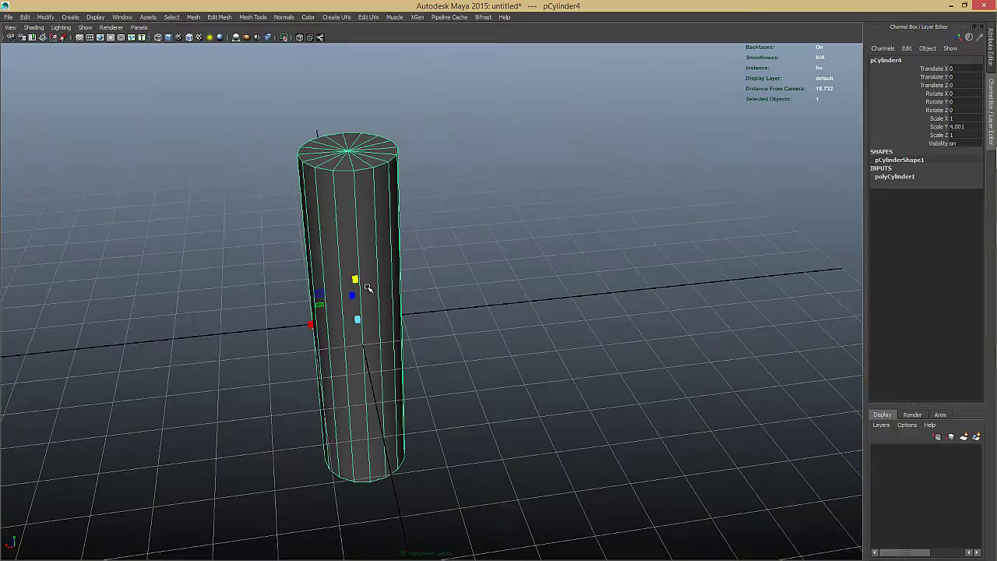
{"action": "left_click_drag", "start_coordinate": [468, 319], "coordinate": [390, 281], "text": "alt"}
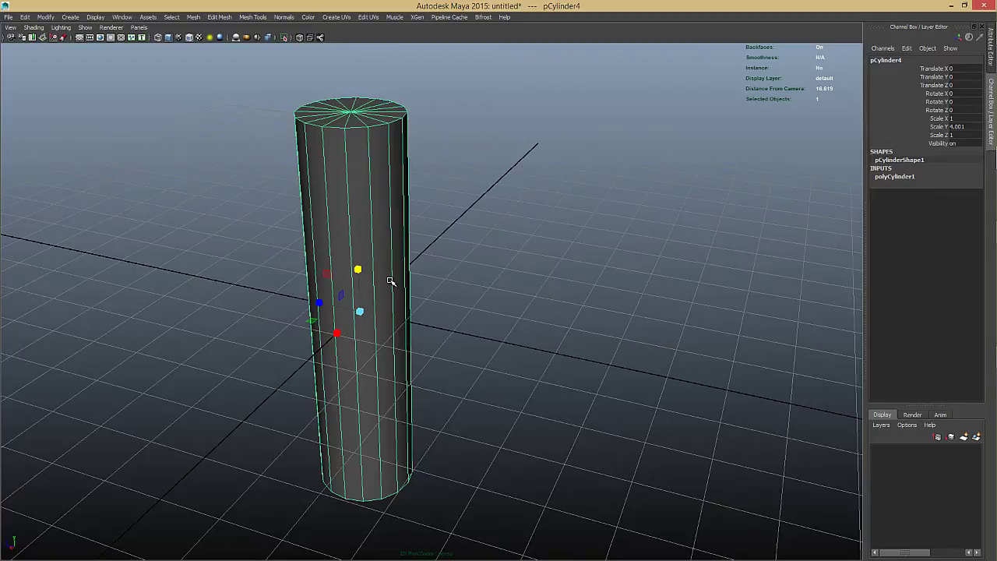
{"action": "left_click_drag", "start_coordinate": [389, 279], "coordinate": [404, 312], "text": "alt"}
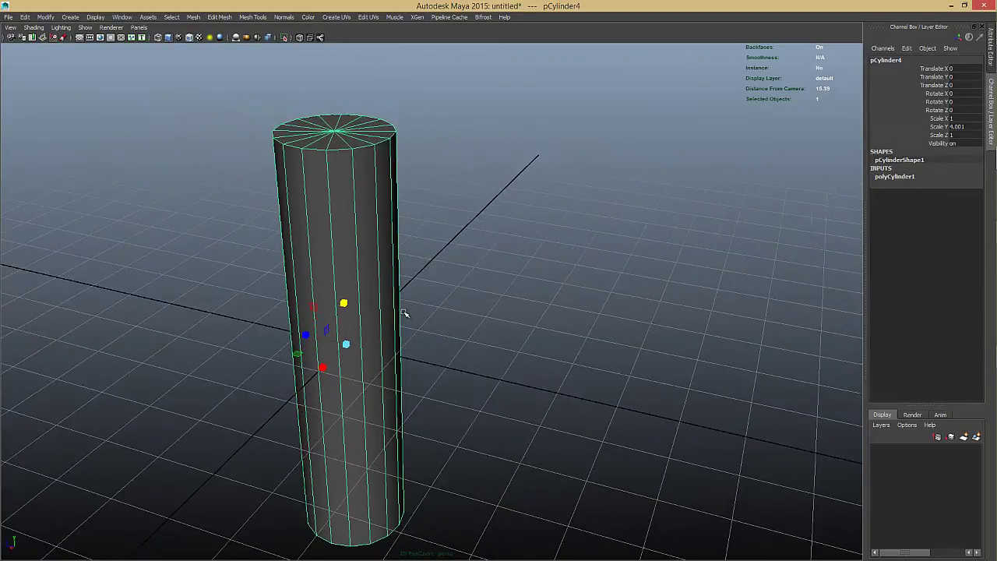
{"action": "middle_click_drag", "start_coordinate": [409, 328], "coordinate": [433, 281], "text": "alt"}
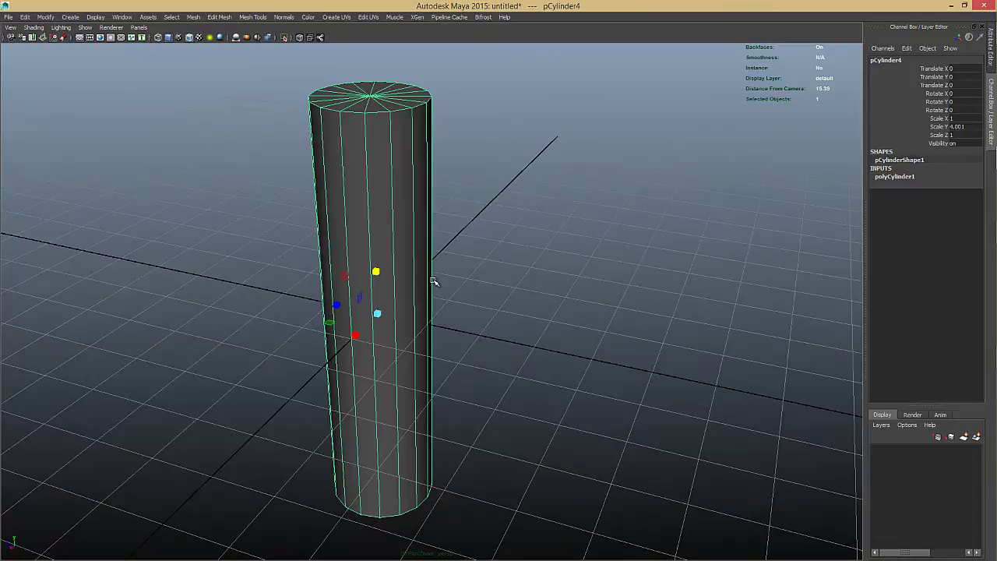
- Duplicate the cylinder and rotate the copy -90 degrees about X so it crosses the upright one horizontally
{"action": "key", "text": "ctrl+d"}
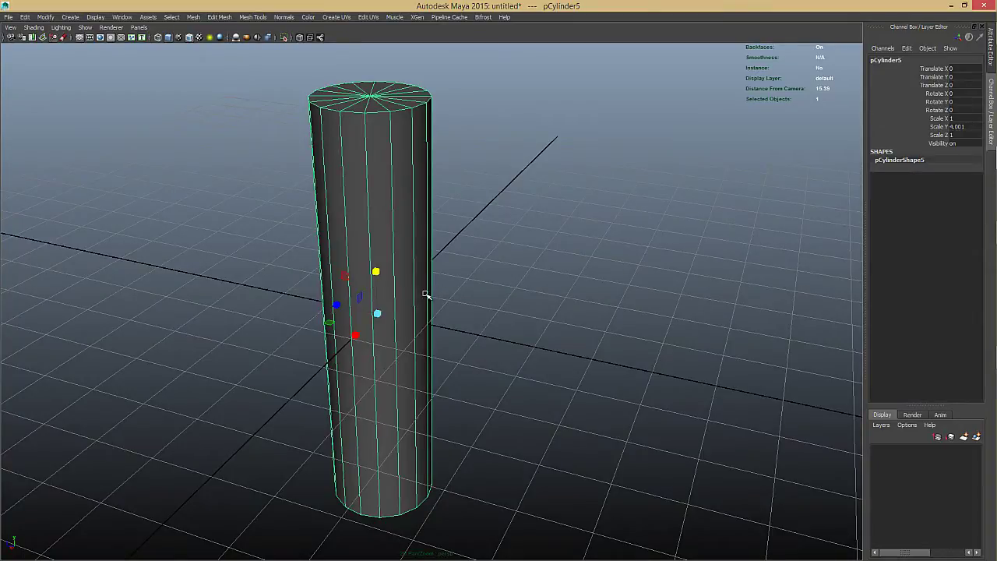
{"action": "key", "text": "e"}
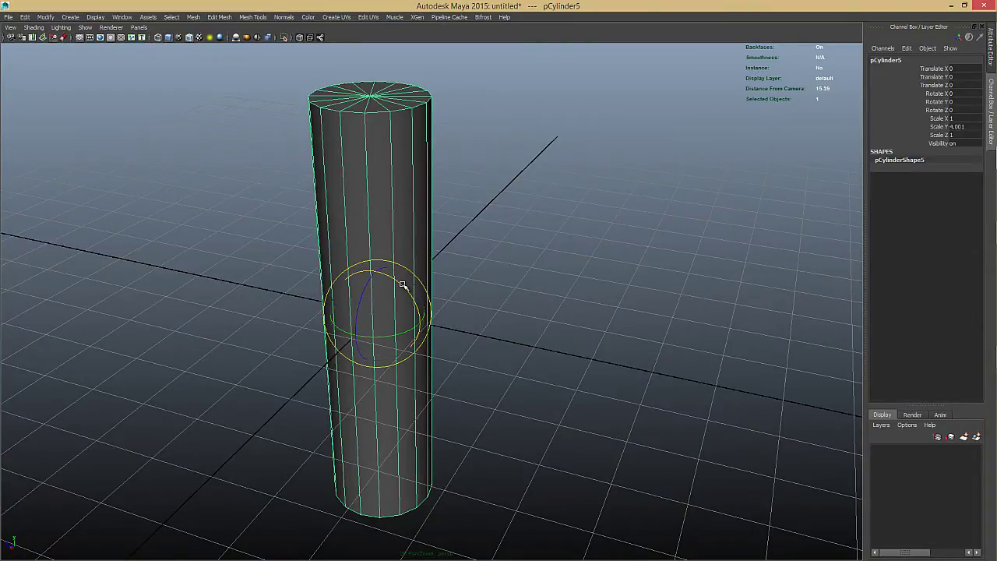
{"action": "key", "text": "ctrl+space"}
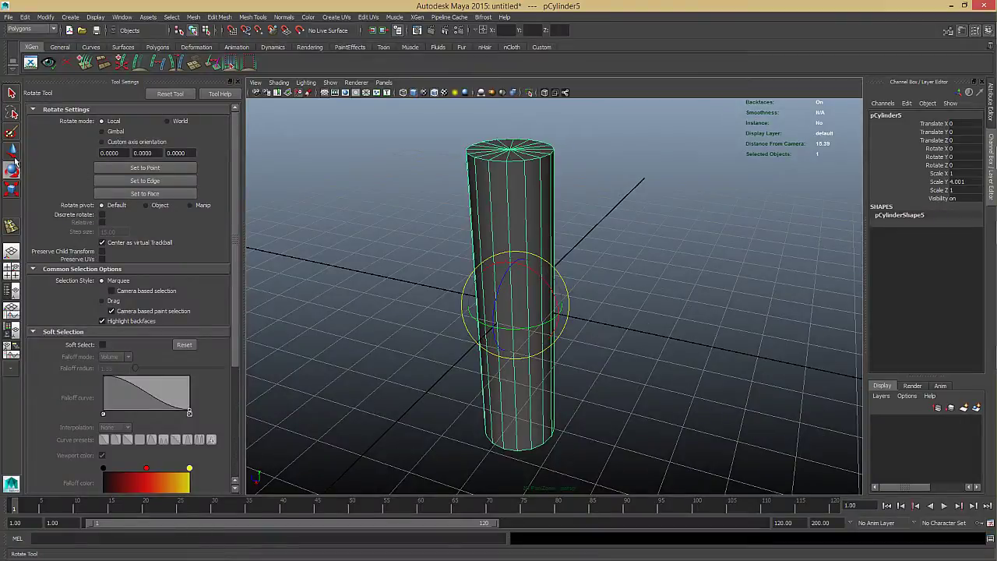
{"action": "key", "text": "ctrl+space"}
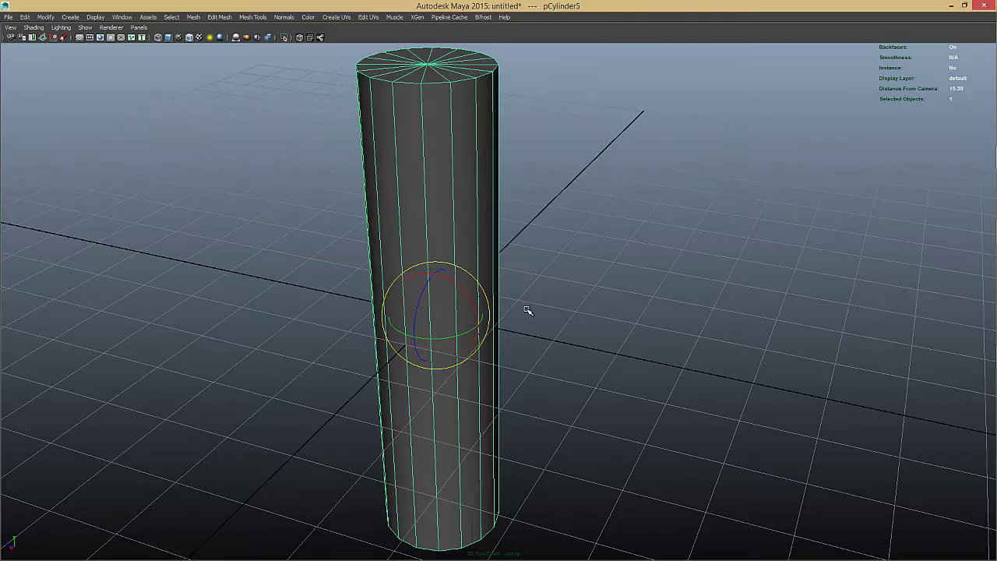
{"action": "key", "text": "ctrl+space"}
{"action": "key", "text": "ctrl+space"}
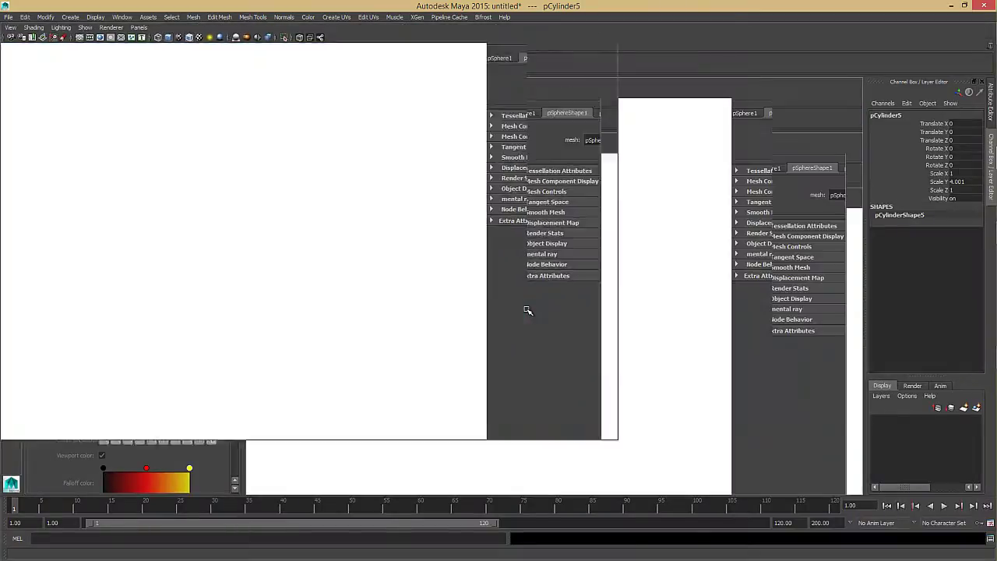
{"action": "scroll", "coordinate": [507, 296], "scroll_direction": "down", "scroll_amount": 5}
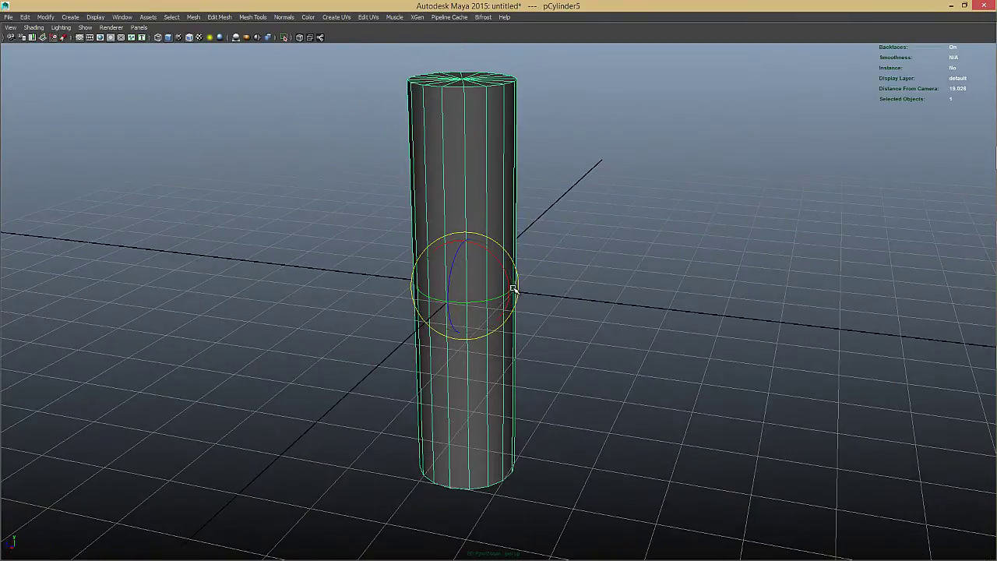
{"action": "left_click_drag", "start_coordinate": [493, 255], "coordinate": [543, 296]}
- Enable discrete rotation for the Rotate tool with a step size of 15
{"action": "key", "text": "ctrl+space"}
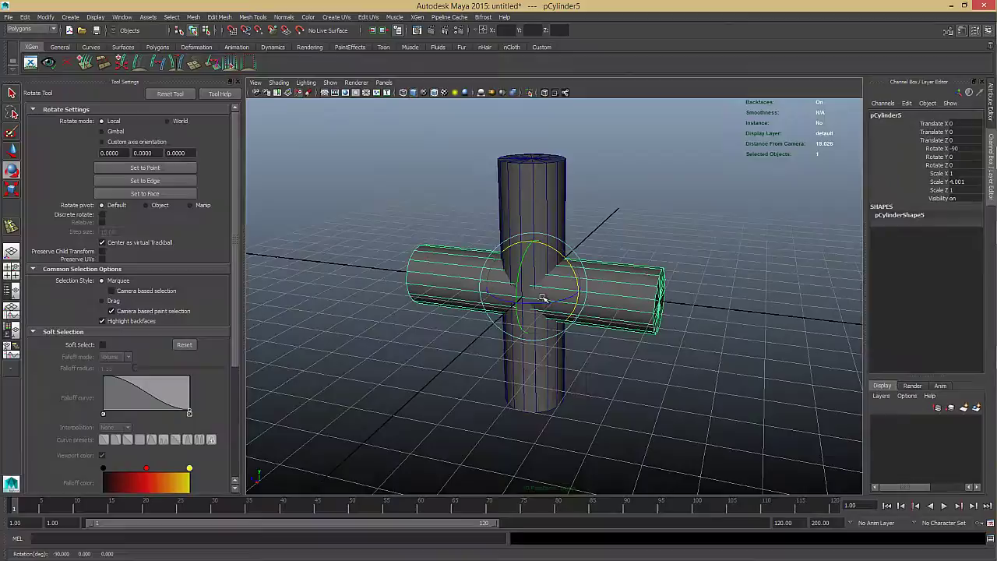
{"action": "left_click", "coordinate": [102, 214]}
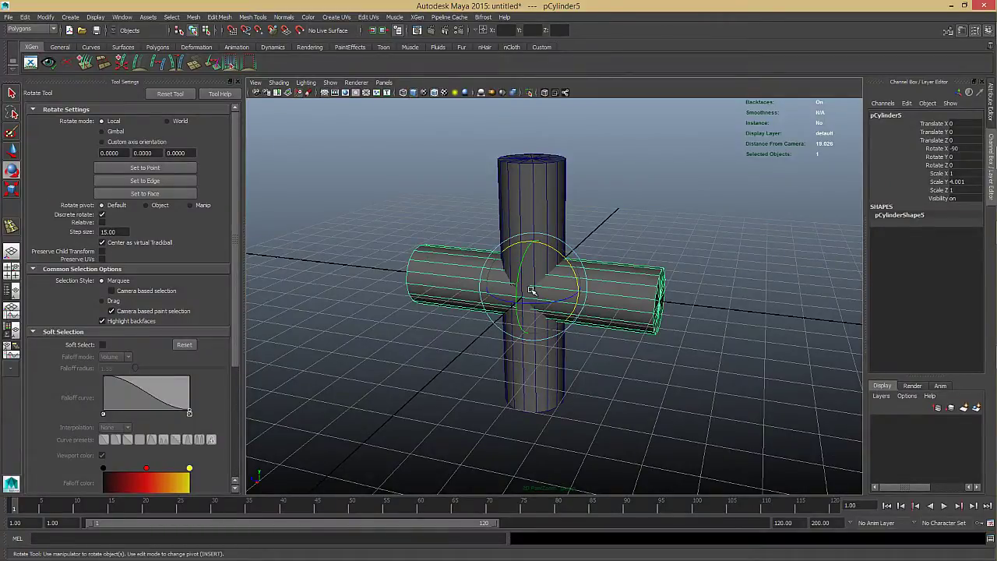
{"action": "left_click", "coordinate": [102, 215]}
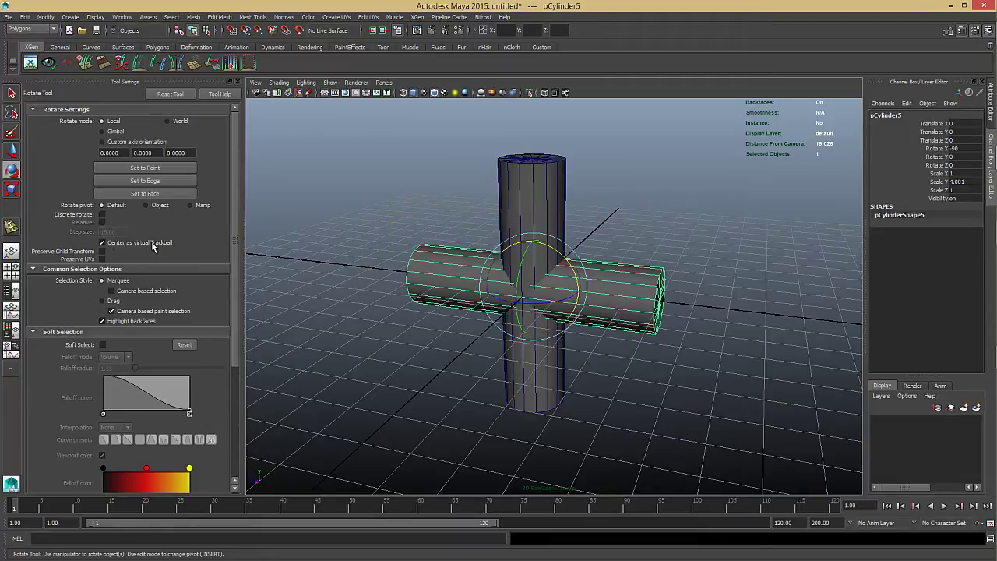
{"action": "left_click", "coordinate": [102, 214]}
{"action": "left_click_drag", "start_coordinate": [574, 351], "coordinate": [580, 364], "text": "alt"}
{"action": "key", "text": "ctrl+space"}
- Move the horizontal cylinder along Z so that only one end intersects the upright cylinder
{"action": "right_click_drag", "start_coordinate": [623, 356], "coordinate": [545, 304], "text": "alt"}
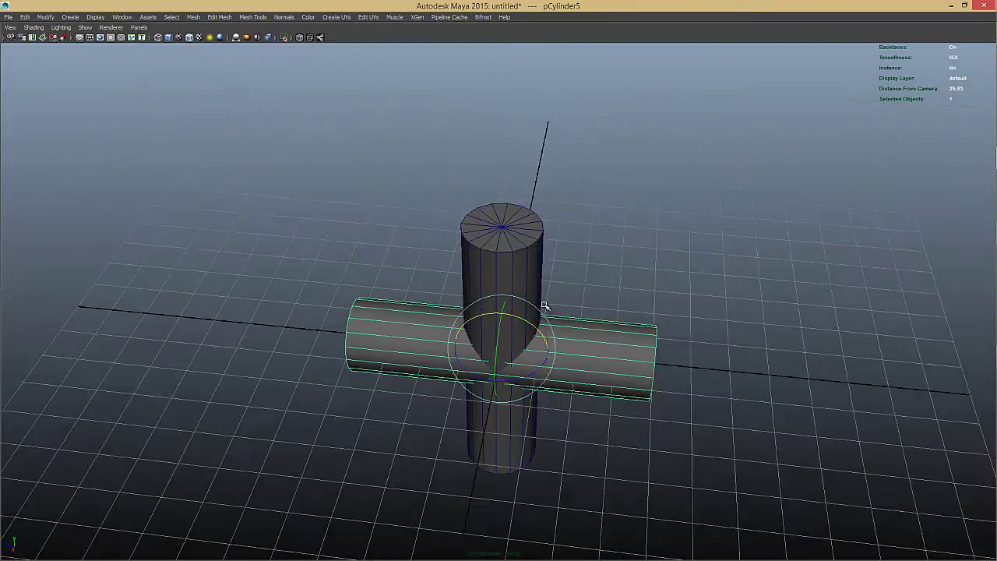
{"action": "middle_click_drag", "start_coordinate": [545, 304], "coordinate": [657, 285], "text": "alt"}
{"action": "key", "text": "w"}
{"action": "left_click_drag", "start_coordinate": [656, 291], "coordinate": [612, 271], "text": "alt"}
- Examine up close how the edges of the two cylinders line up at their intersection
{"action": "right_click_drag", "start_coordinate": [611, 271], "coordinate": [670, 290], "text": "alt"}
{"action": "middle_click_drag", "start_coordinate": [670, 290], "coordinate": [655, 320], "text": "alt"}
{"action": "right_click_drag", "start_coordinate": [541, 315], "coordinate": [598, 321], "text": "alt"}
{"action": "middle_click_drag", "start_coordinate": [529, 287], "coordinate": [461, 295], "text": "alt"}
{"action": "middle_click_drag", "start_coordinate": [404, 284], "coordinate": [537, 311], "text": "alt"}
{"action": "right_click_drag", "start_coordinate": [537, 312], "coordinate": [607, 291], "text": "alt"}
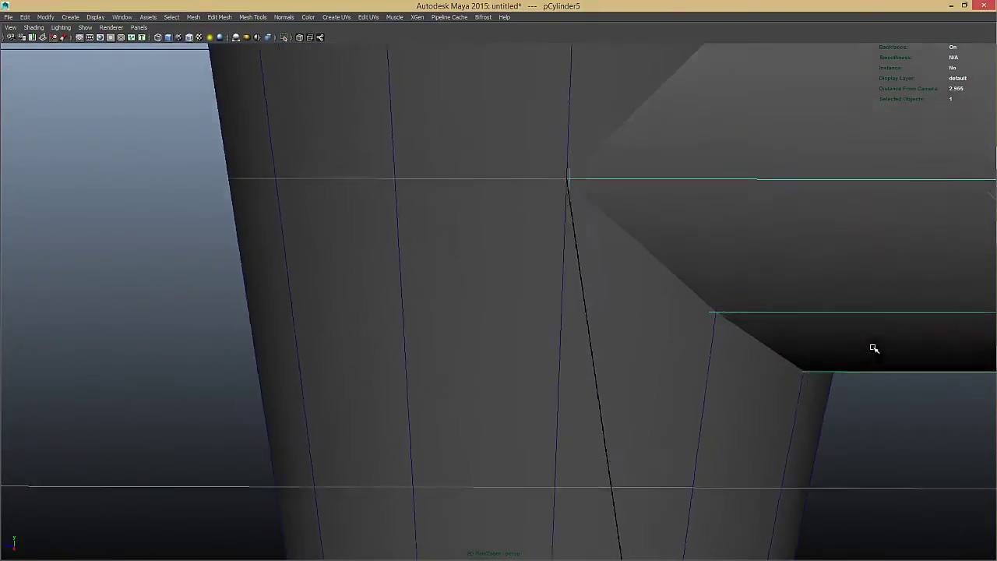
{"action": "right_click_drag", "start_coordinate": [514, 275], "coordinate": [699, 264], "text": "alt"}
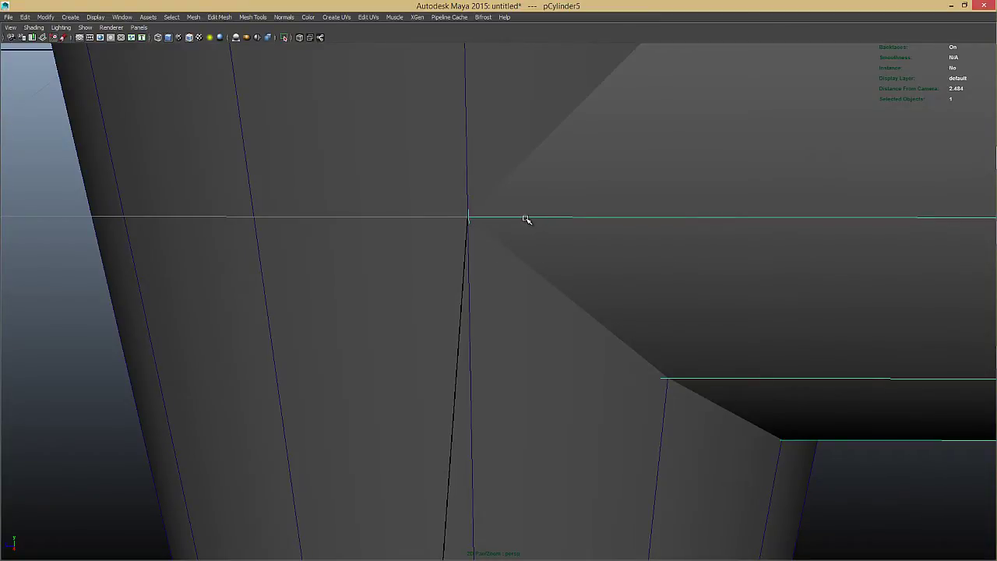
{"action": "right_click_drag", "start_coordinate": [613, 265], "coordinate": [190, 244], "text": "alt"}
{"action": "left_click", "coordinate": [441, 230]}
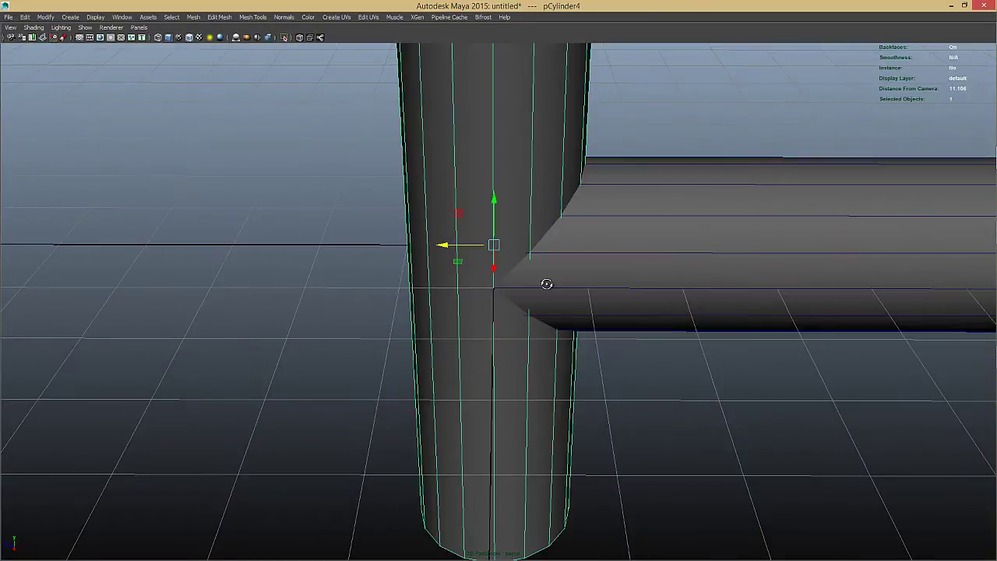
{"action": "left_click_drag", "start_coordinate": [548, 283], "coordinate": [549, 280], "text": "alt"}
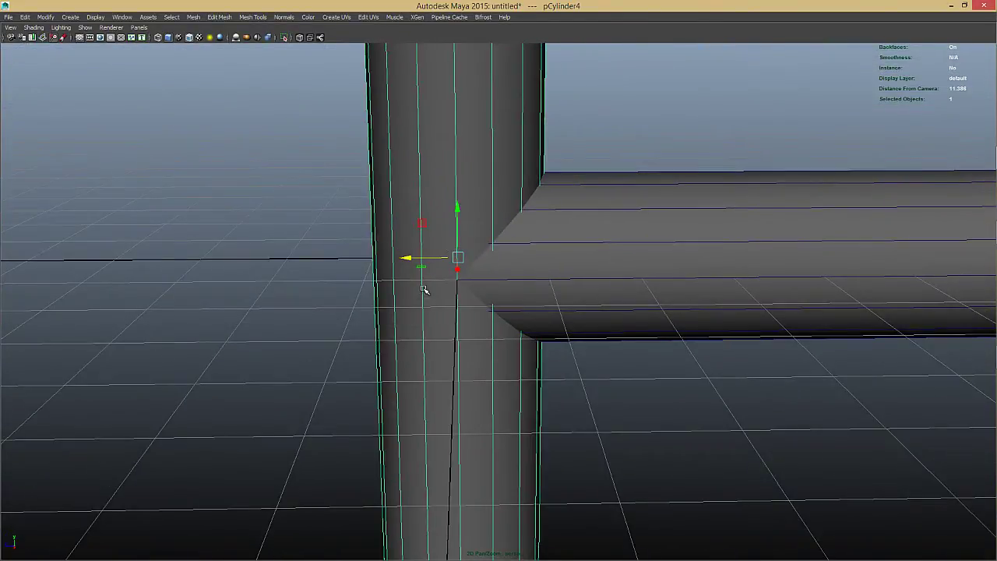
- Split the vertical edge ring of the upright cylinder to add one edge loop halfway up, level with the horizontal cylinder's axis
{"action": "left_click_drag", "start_coordinate": [421, 265], "coordinate": [452, 304]}
{"action": "middle_click_drag", "start_coordinate": [451, 304], "coordinate": [457, 340], "text": "alt"}
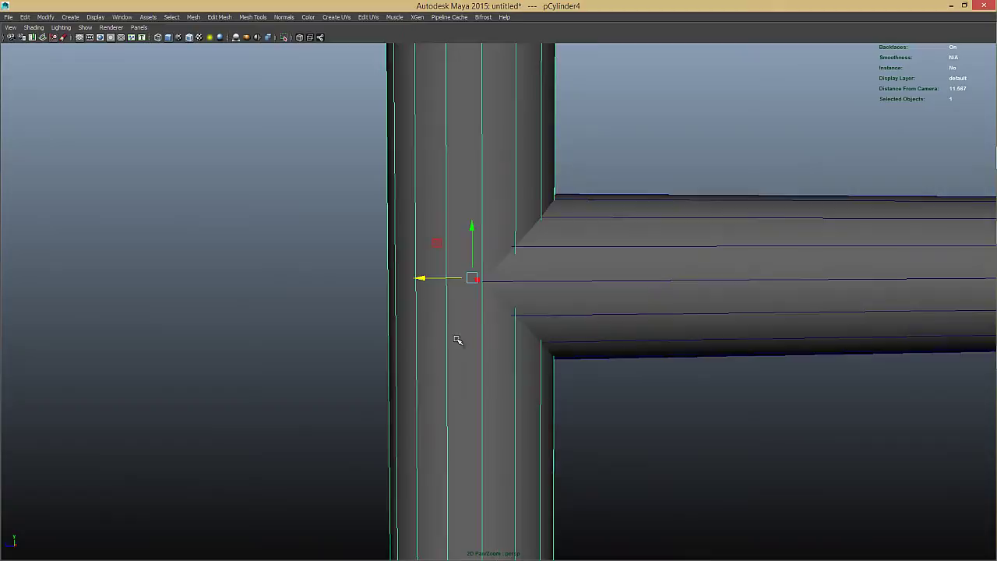
{"action": "left_click", "coordinate": [689, 403]}
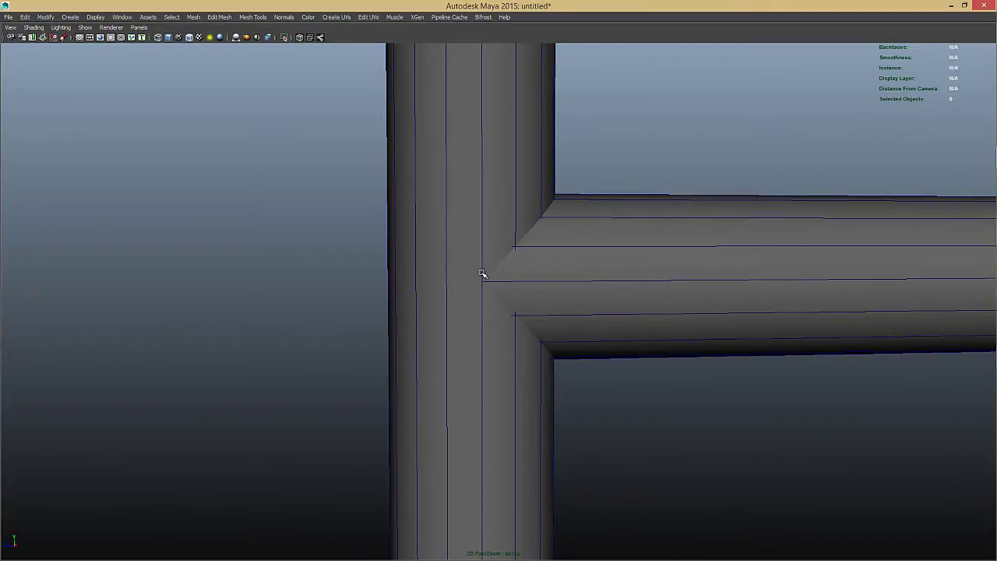
{"action": "left_click", "coordinate": [449, 303]}
{"action": "right_click_drag", "start_coordinate": [598, 302], "coordinate": [444, 232], "text": "alt"}
{"action": "left_click", "coordinate": [644, 271]}
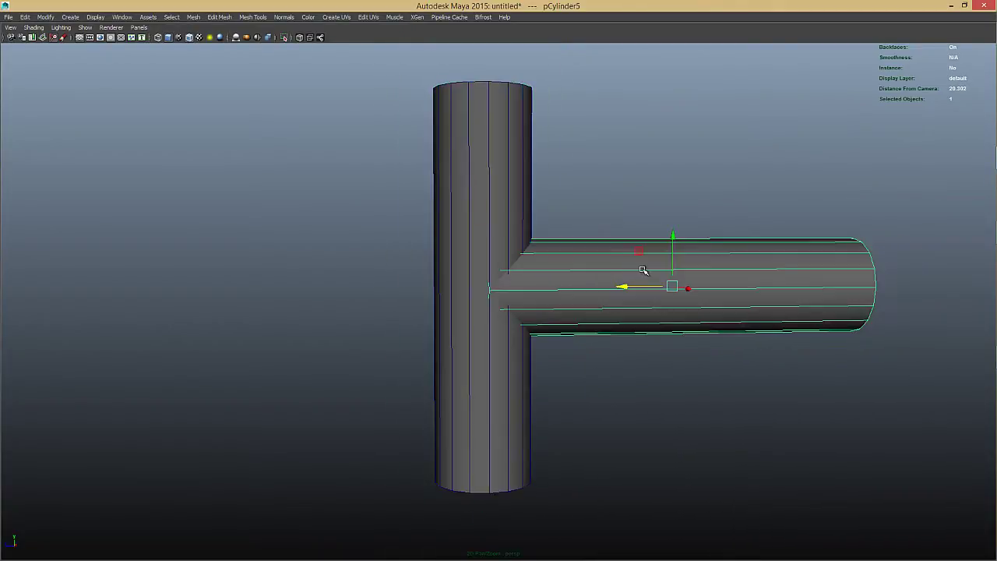
{"action": "left_click", "coordinate": [454, 219]}
{"action": "right_click_drag", "start_coordinate": [476, 299], "coordinate": [600, 358], "text": "alt"}
{"action": "right_click_drag", "start_coordinate": [472, 252], "coordinate": [446, 167]}
{"action": "left_click", "coordinate": [464, 157]}
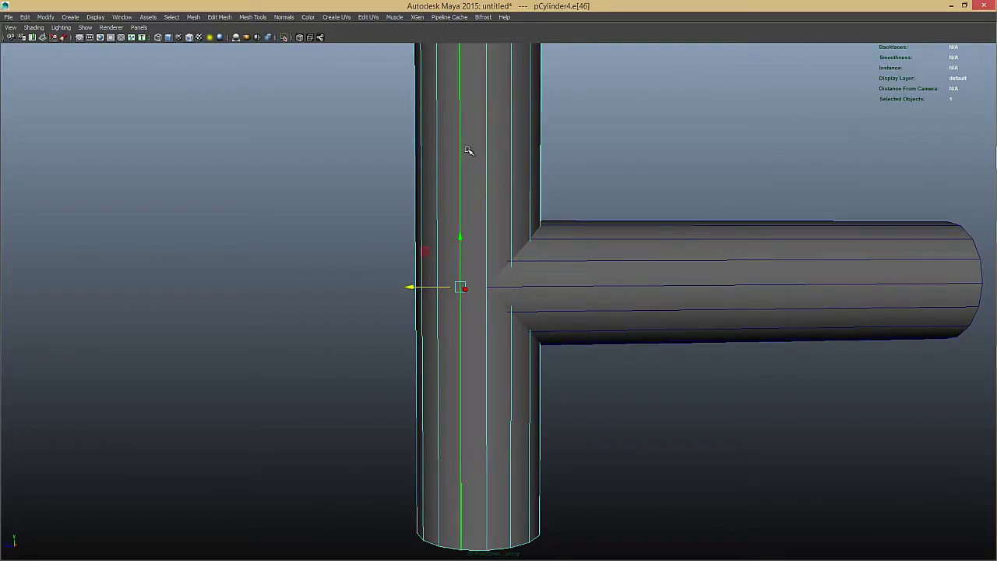
{"action": "right_click", "coordinate": [494, 163], "text": "ctrl"}
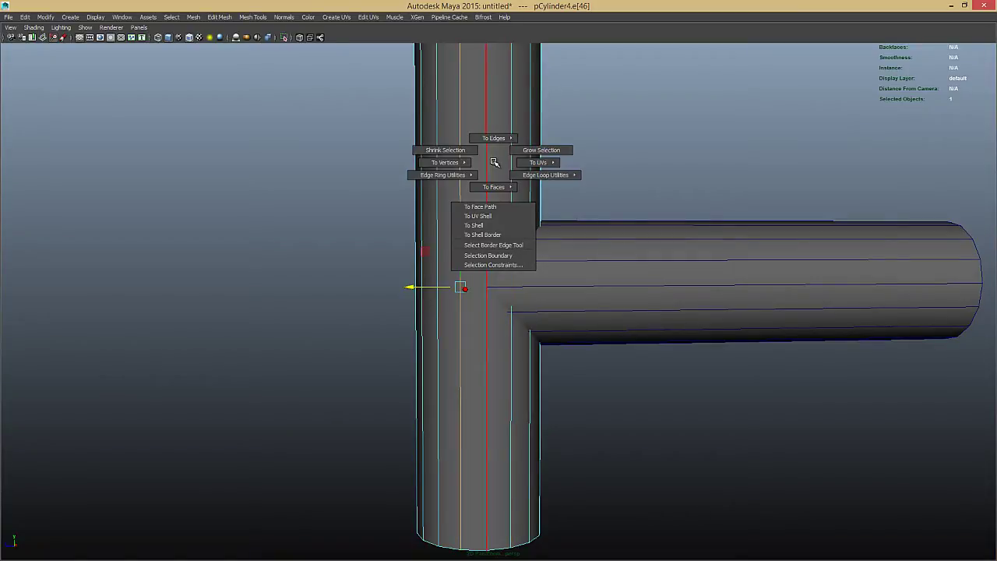
{"action": "right_click_drag", "start_coordinate": [493, 163], "coordinate": [480, 201], "text": "ctrl"}
- Try splitting the upright cylinder's edge rings above and below the middle loop, and undo these extra loops
{"action": "left_click", "coordinate": [481, 119]}
{"action": "right_click_drag", "start_coordinate": [503, 112], "coordinate": [499, 228], "text": "ctrl"}
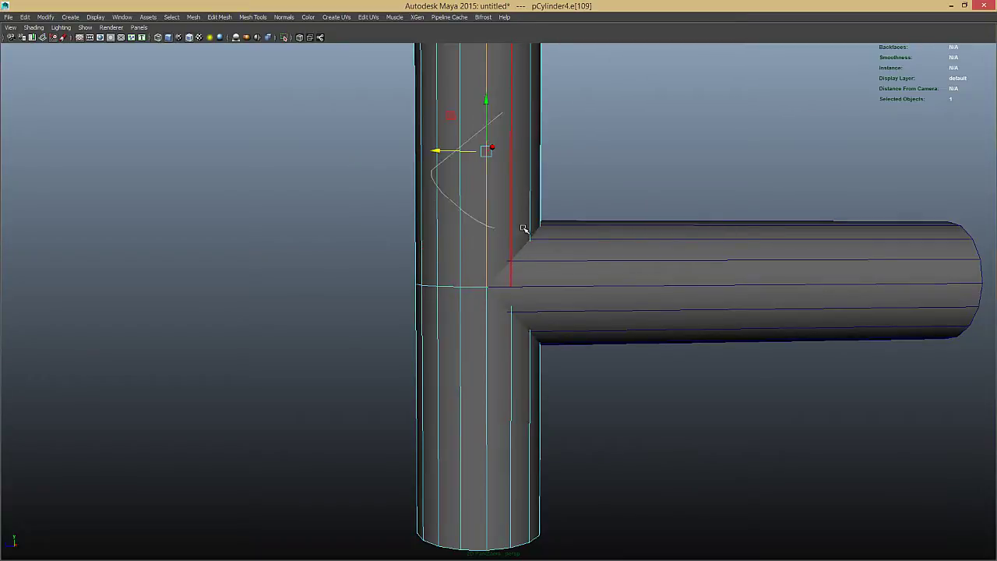
{"action": "left_click", "coordinate": [490, 392]}
{"action": "right_click_drag", "start_coordinate": [493, 395], "coordinate": [516, 413], "text": "ctrl"}
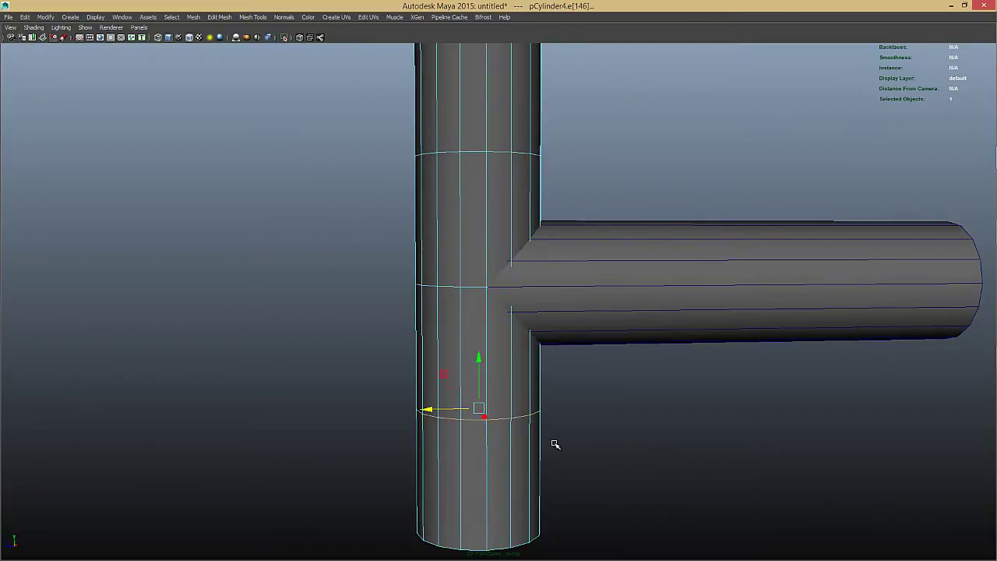
{"action": "key", "text": "ctrl+z"}
{"action": "key", "text": "ctrl+z"}
{"action": "key", "text": "ctrl+z"}
- Return to object mode and select the upright cylinder first, adding the horizontal cylinder to the selection
{"action": "right_click_drag", "start_coordinate": [490, 365], "coordinate": [500, 345]}
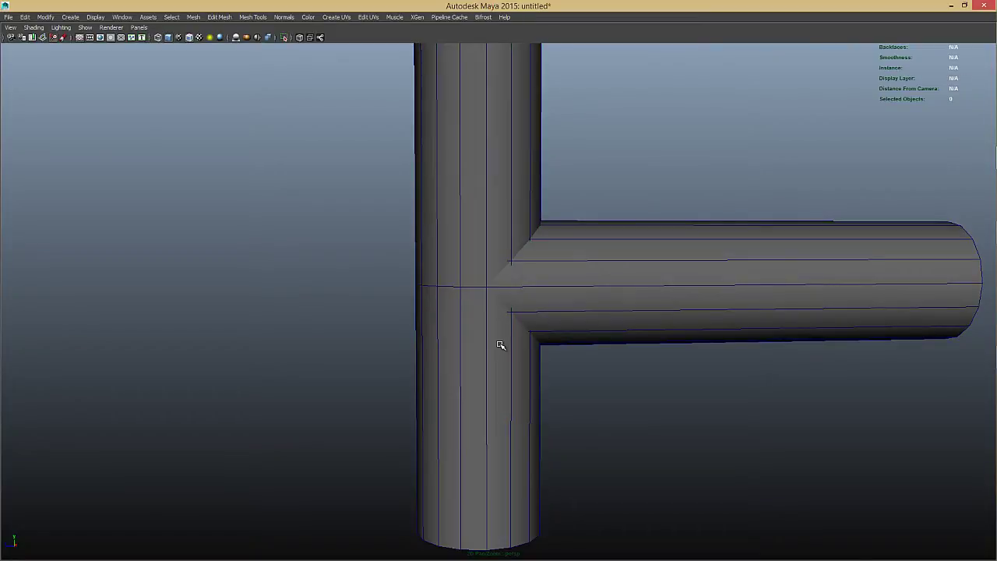
{"action": "left_click", "coordinate": [501, 345]}
{"action": "left_click", "coordinate": [602, 287]}
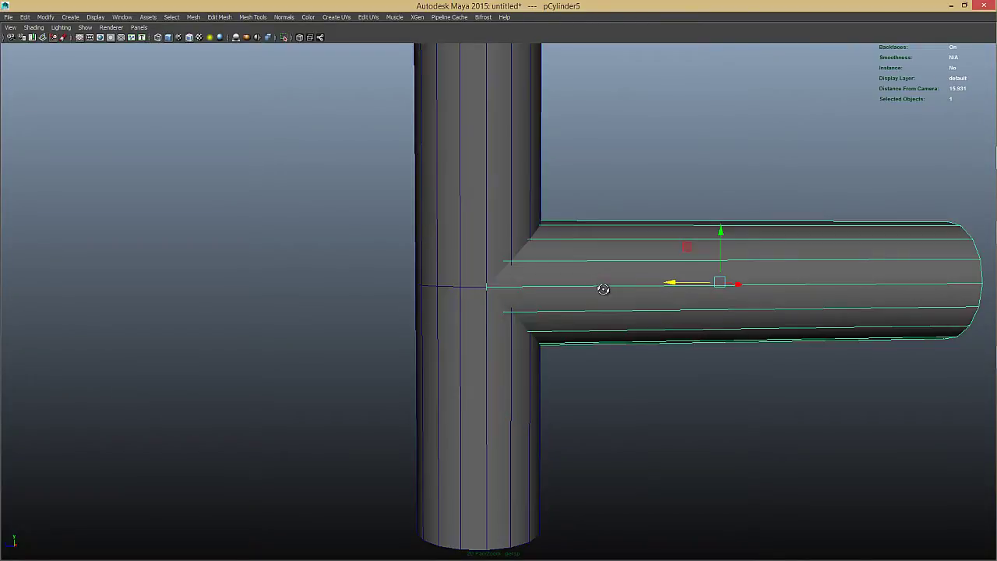
{"action": "left_click_drag", "start_coordinate": [605, 289], "coordinate": [627, 289], "text": "alt"}
{"action": "left_click", "coordinate": [522, 220], "text": "shift"}
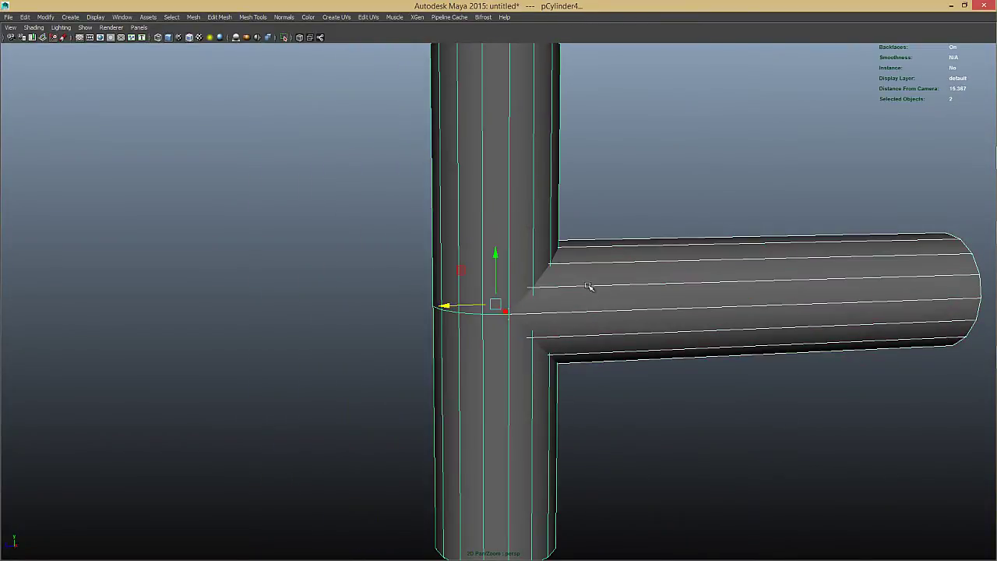
{"action": "left_click", "coordinate": [541, 247], "text": "shift"}
{"action": "left_click", "coordinate": [519, 236]}
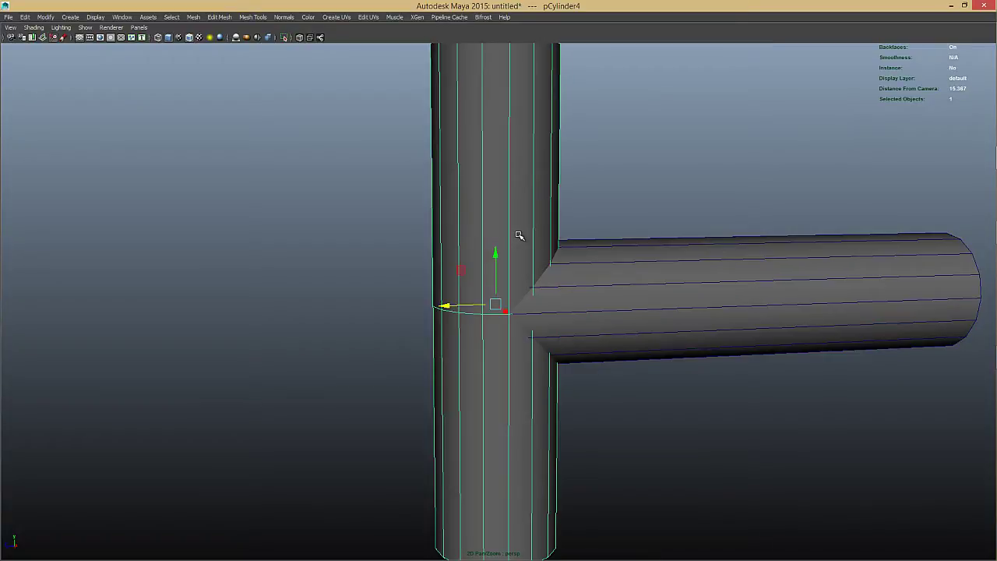
{"action": "left_click", "coordinate": [608, 284], "text": "shift"}
{"action": "left_click_drag", "start_coordinate": [607, 283], "coordinate": [449, 295], "text": "alt"}
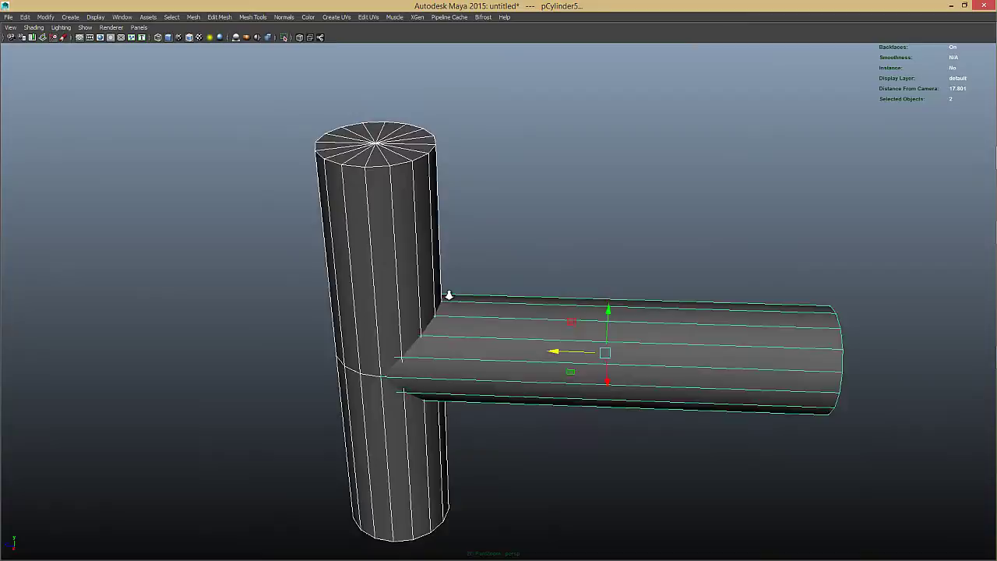
{"action": "right_click_drag", "start_coordinate": [449, 295], "coordinate": [460, 297], "text": "alt"}
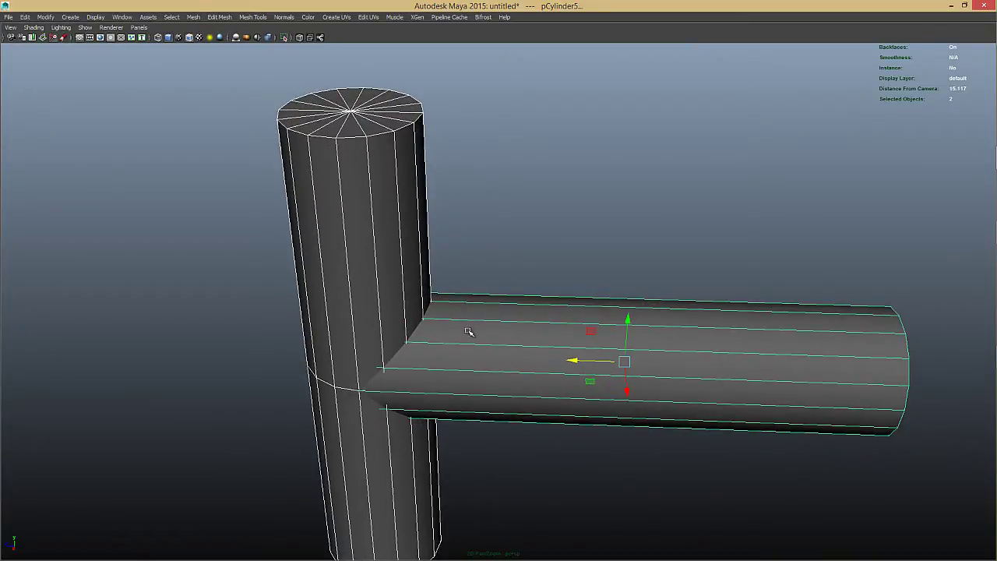
{"action": "middle_click_drag", "start_coordinate": [464, 333], "coordinate": [456, 307], "text": "alt"}
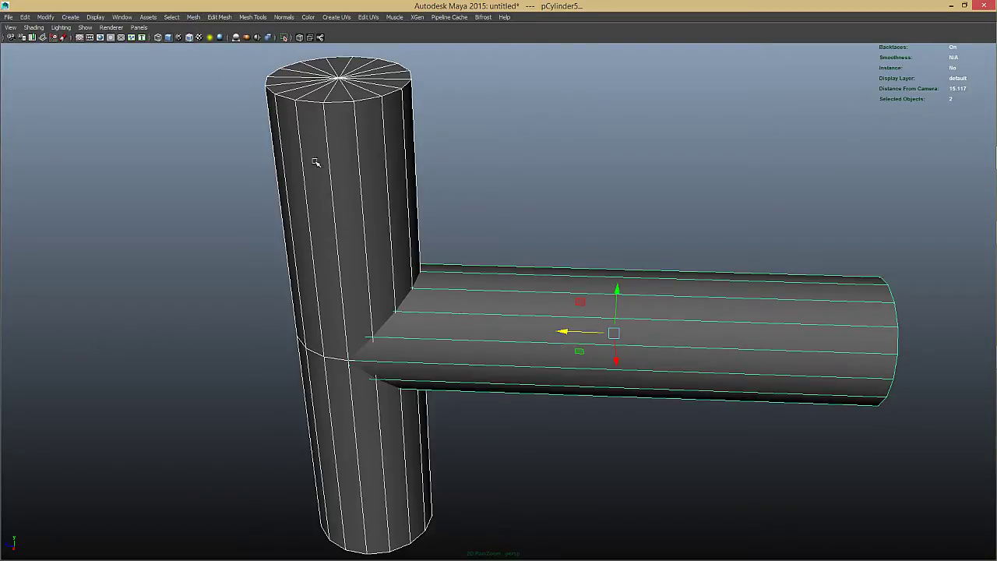
- Detach the Booleans commands as a floating palette and place it beside the model
{"action": "left_click", "coordinate": [194, 18]}
{"action": "mouse_move", "coordinate": [232, 39]}
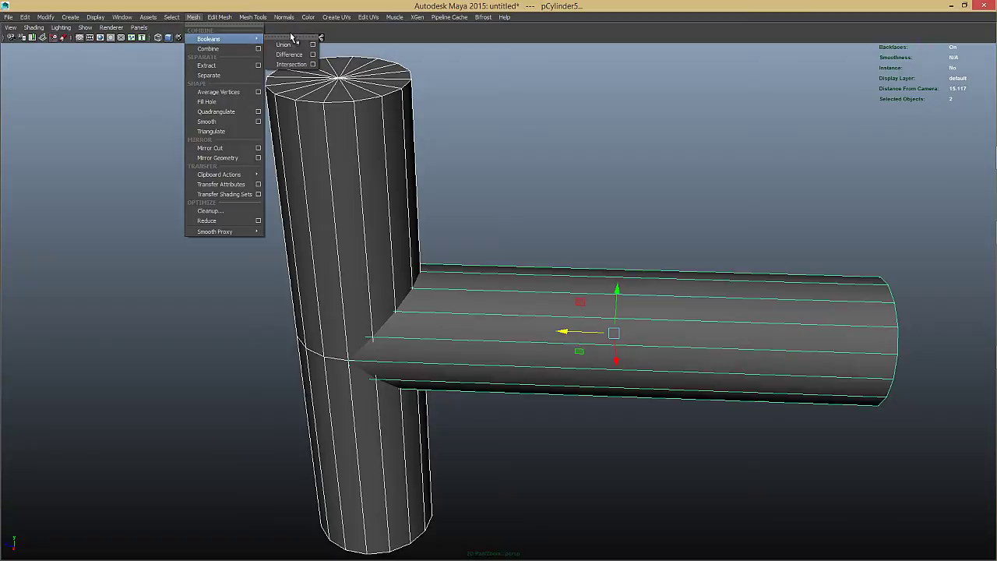
{"action": "left_click", "coordinate": [294, 37]}
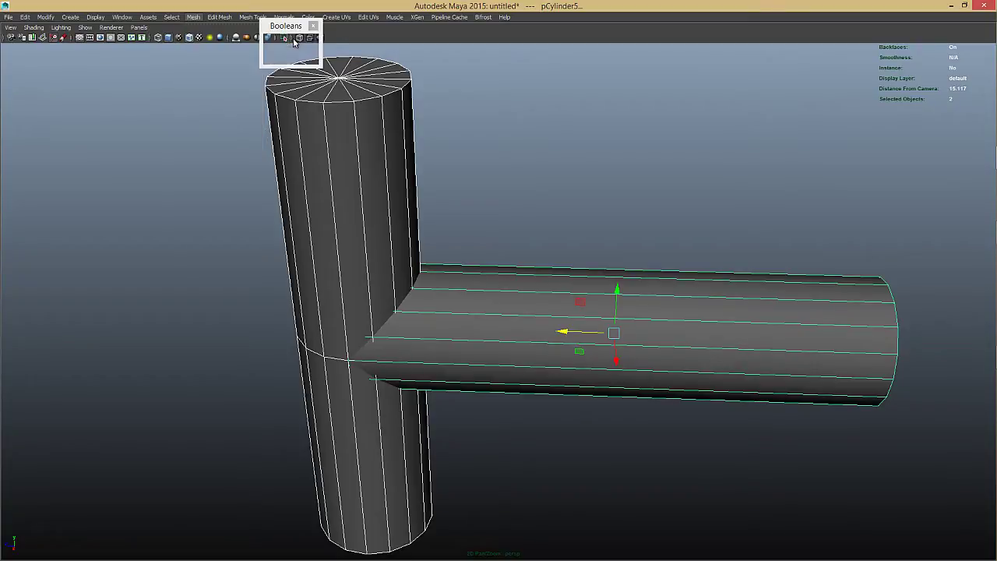
{"action": "left_click_drag", "start_coordinate": [292, 31], "coordinate": [101, 121]}
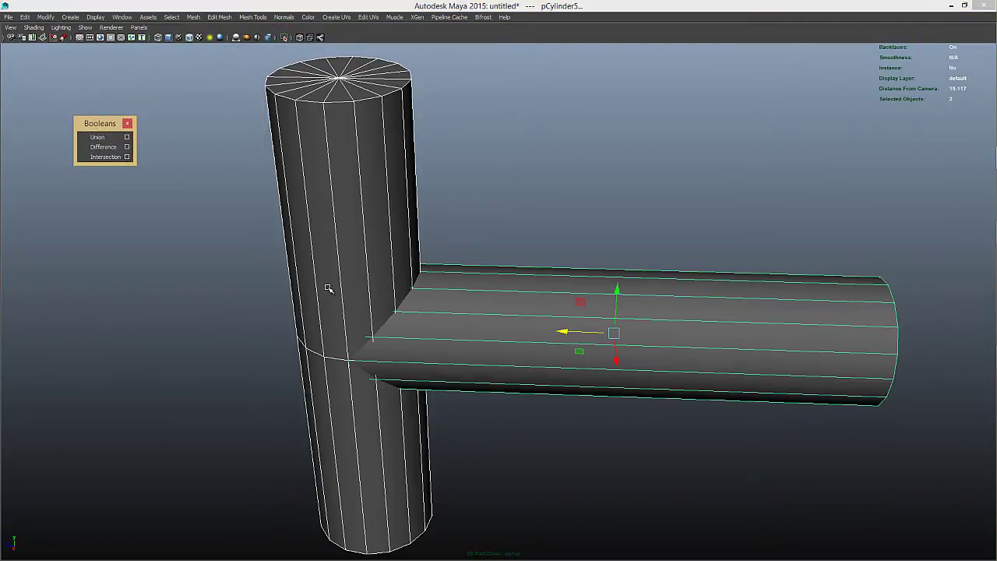
- Try a Boolean Intersection of the two cylinders and inspect their overlap in wireframe display
{"action": "left_click", "coordinate": [106, 157]}
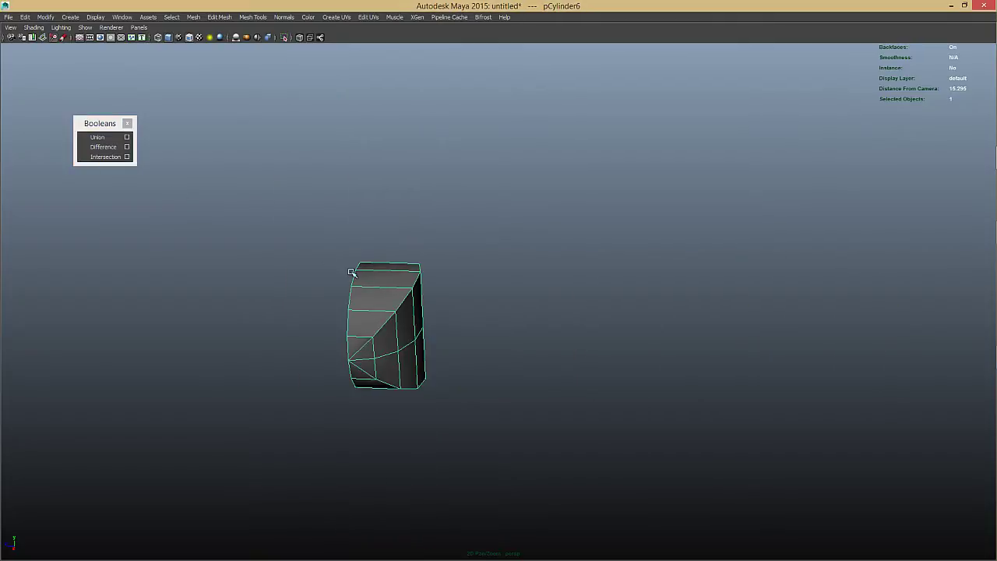
{"action": "mouse_move", "coordinate": [372, 292]}
{"action": "left_mouse_down", "text": "alt"}
{"action": "mouse_move", "coordinate": [402, 288]}
{"action": "mouse_move", "coordinate": [381, 292]}
{"action": "left_mouse_up", "text": "alt"}
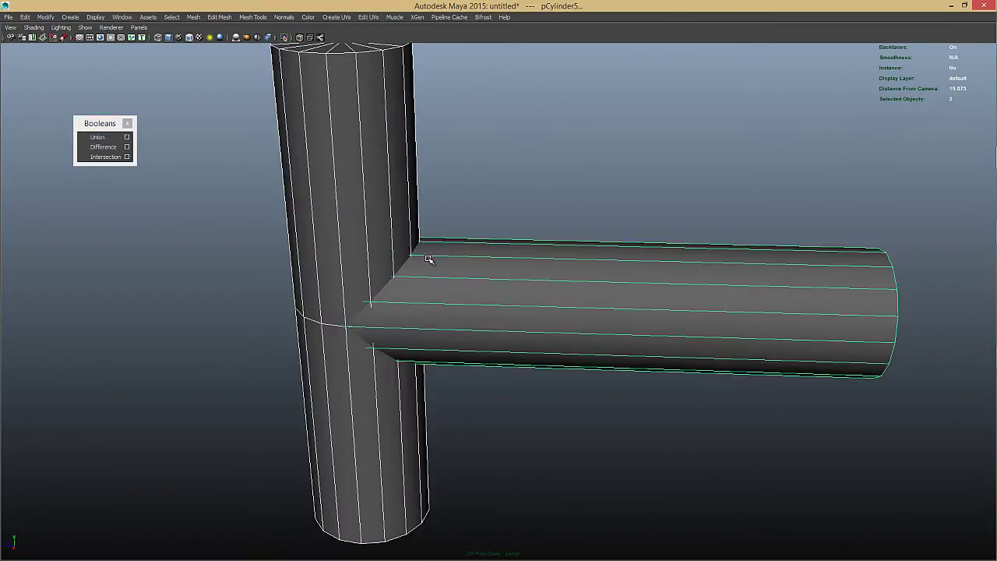
{"action": "key", "text": "4"}
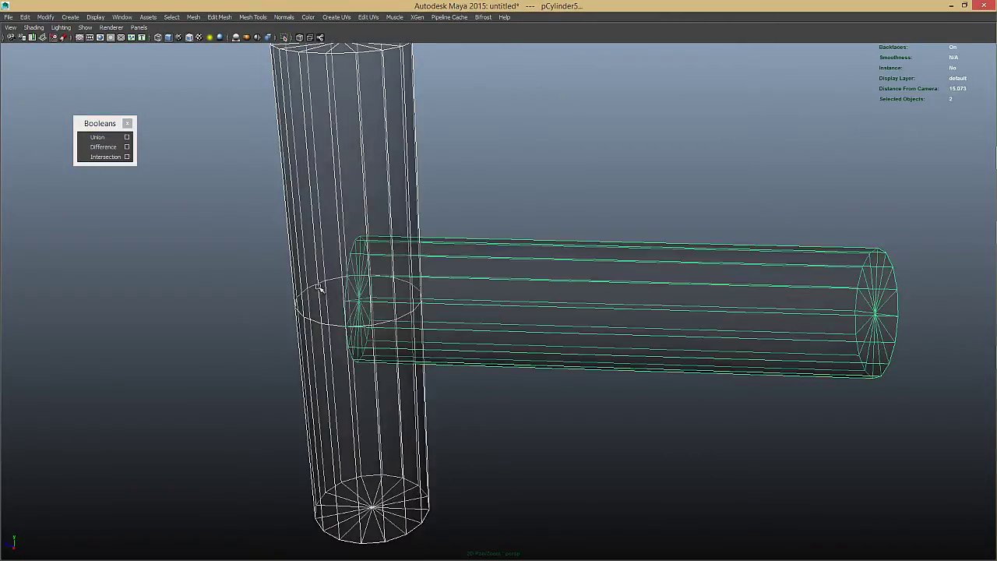
{"action": "left_click_drag", "start_coordinate": [403, 312], "coordinate": [427, 237], "text": "alt"}
{"action": "right_click", "coordinate": [457, 279]}
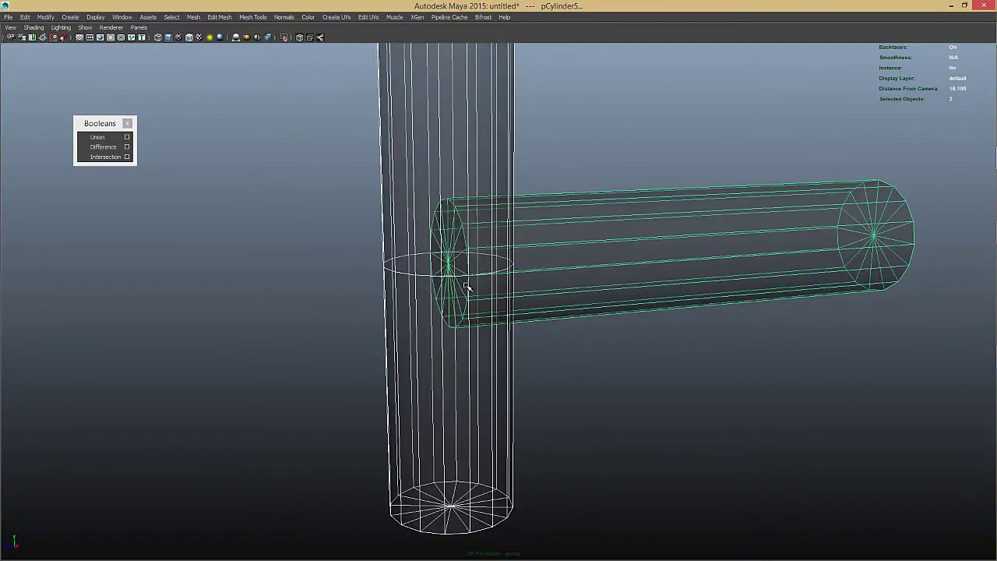
{"action": "left_click_drag", "start_coordinate": [463, 284], "coordinate": [340, 319], "text": "alt"}
{"action": "key", "text": "5"}
- Try a Boolean Difference that cuts the horizontal cylinder out of the upright one, and undo it
{"action": "left_click", "coordinate": [103, 146]}
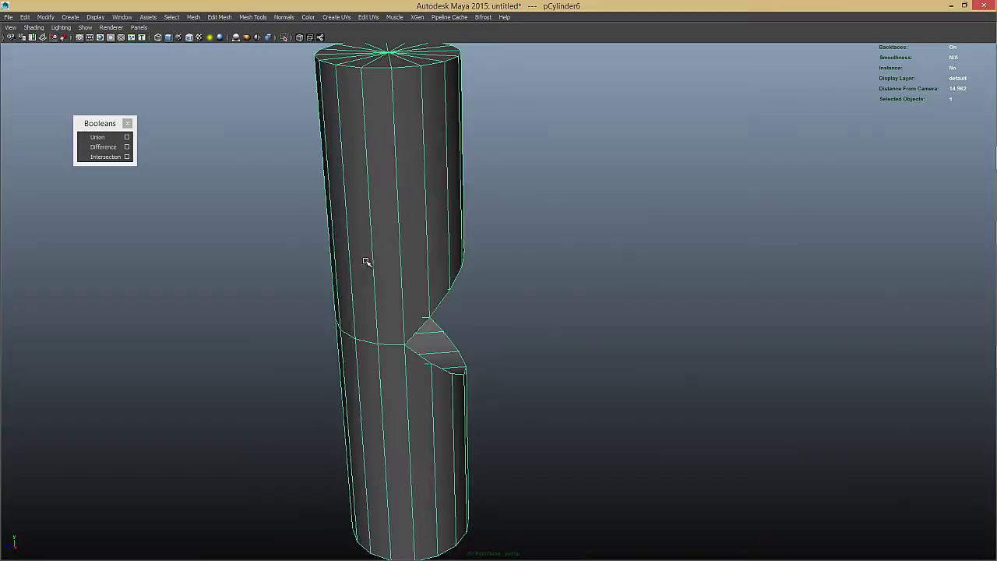
{"action": "mouse_move", "coordinate": [363, 260]}
{"action": "left_mouse_down", "text": "alt"}
{"action": "mouse_move", "coordinate": [343, 270]}
{"action": "mouse_move", "coordinate": [310, 212]}
{"action": "left_mouse_up", "text": "alt"}
{"action": "key", "text": "ctrl+z"}
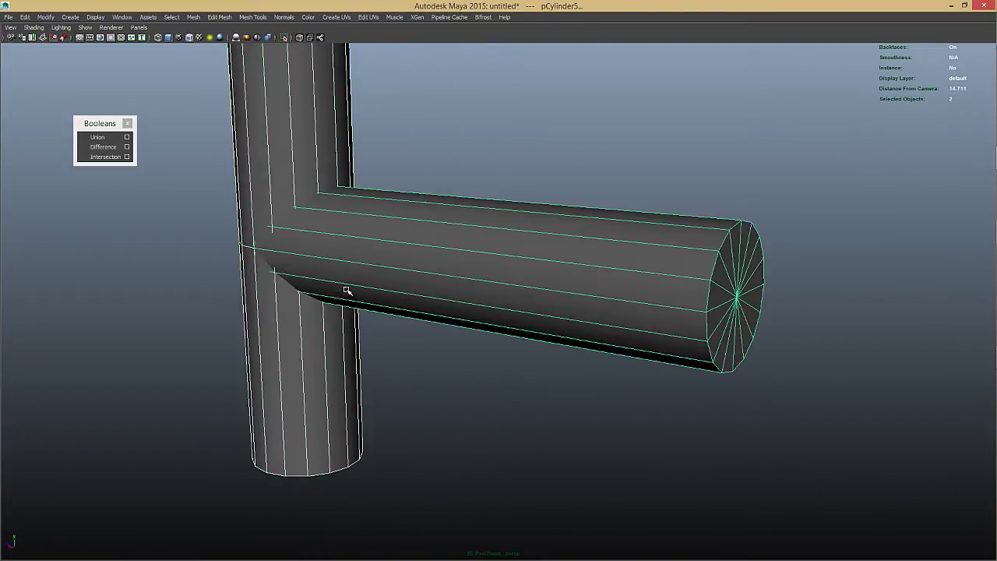
{"action": "left_click_drag", "start_coordinate": [212, 259], "coordinate": [258, 261], "text": "alt"}
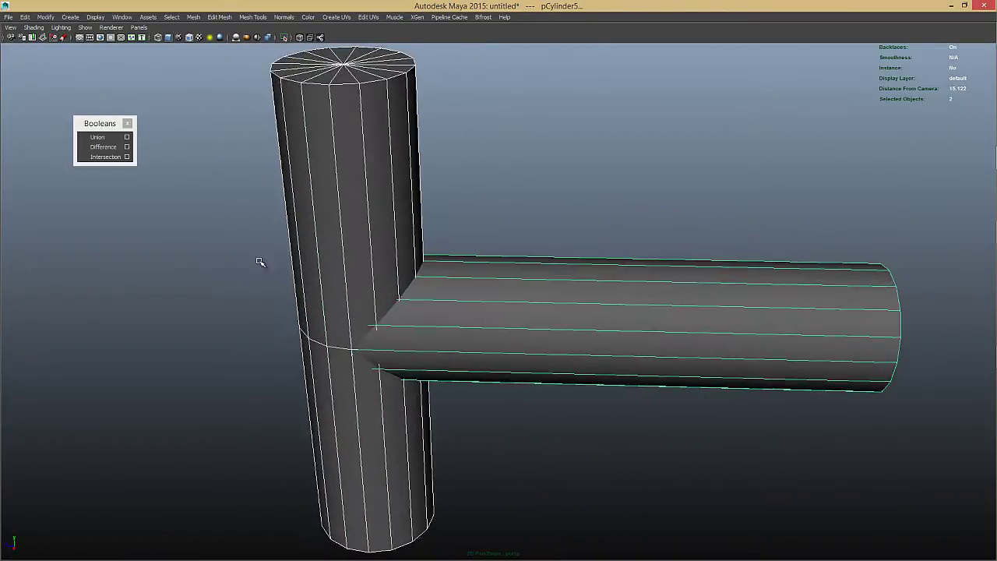
- Combine the two cylinders into one mesh with a Boolean Union and close the floating Booleans palette
{"action": "left_click", "coordinate": [98, 137]}
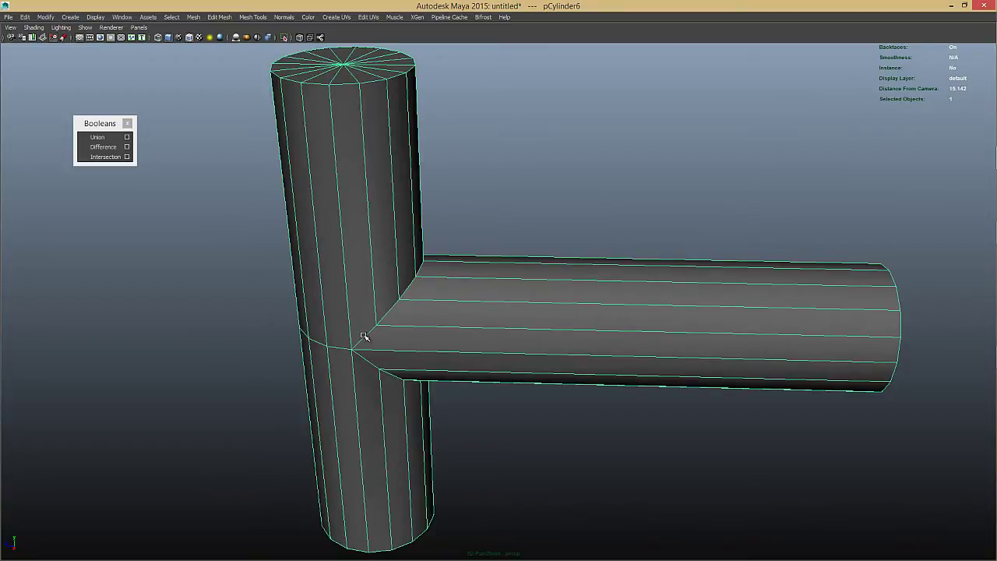
{"action": "left_click_drag", "start_coordinate": [363, 336], "coordinate": [457, 308], "text": "alt"}
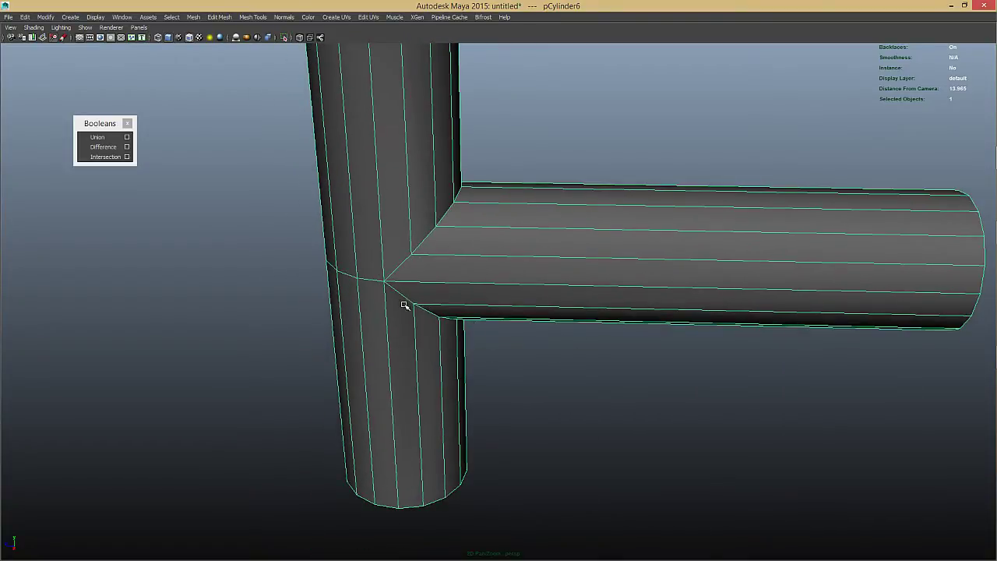
{"action": "right_click_drag", "start_coordinate": [404, 304], "coordinate": [412, 282], "text": "alt"}
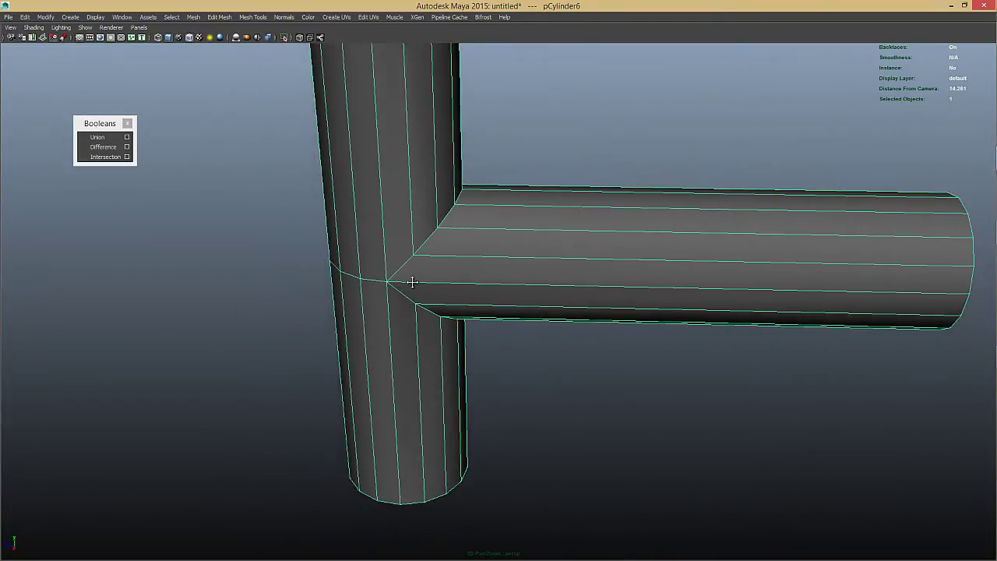
{"action": "middle_click_drag", "start_coordinate": [412, 282], "coordinate": [446, 280], "text": "alt"}
{"action": "left_click", "coordinate": [128, 125]}
- Compare the joined mesh with and without smooth preview to examine how the intersection area deforms
{"action": "left_click_drag", "start_coordinate": [443, 300], "coordinate": [419, 308], "text": "alt"}
{"action": "key", "text": "3"}
{"action": "right_click_drag", "start_coordinate": [338, 272], "coordinate": [334, 271], "text": "alt"}
{"action": "left_click_drag", "start_coordinate": [333, 271], "coordinate": [413, 302], "text": "alt"}
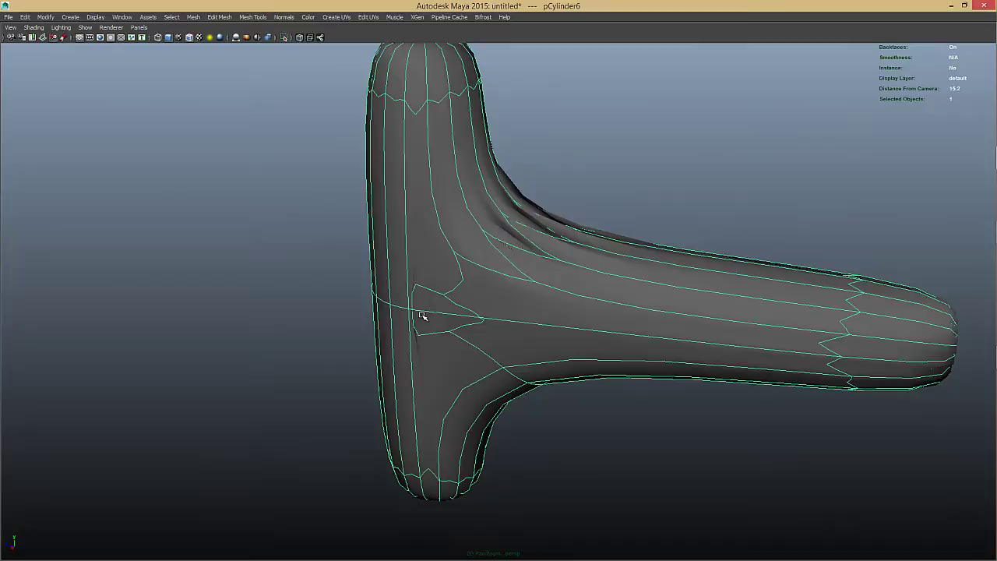
{"action": "key", "text": "1"}
{"action": "right_click_drag", "start_coordinate": [409, 313], "coordinate": [623, 372], "text": "alt"}
{"action": "middle_click_drag", "start_coordinate": [365, 384], "coordinate": [448, 213], "text": "alt"}
{"action": "key", "text": "3"}
{"action": "key", "text": "1"}
{"action": "left_click_drag", "start_coordinate": [414, 160], "coordinate": [448, 207], "text": "alt"}
- Merge the overlapping vertices at the corner where the two cylinders' edges meet on one side of the junction
{"action": "left_click", "coordinate": [407, 156]}
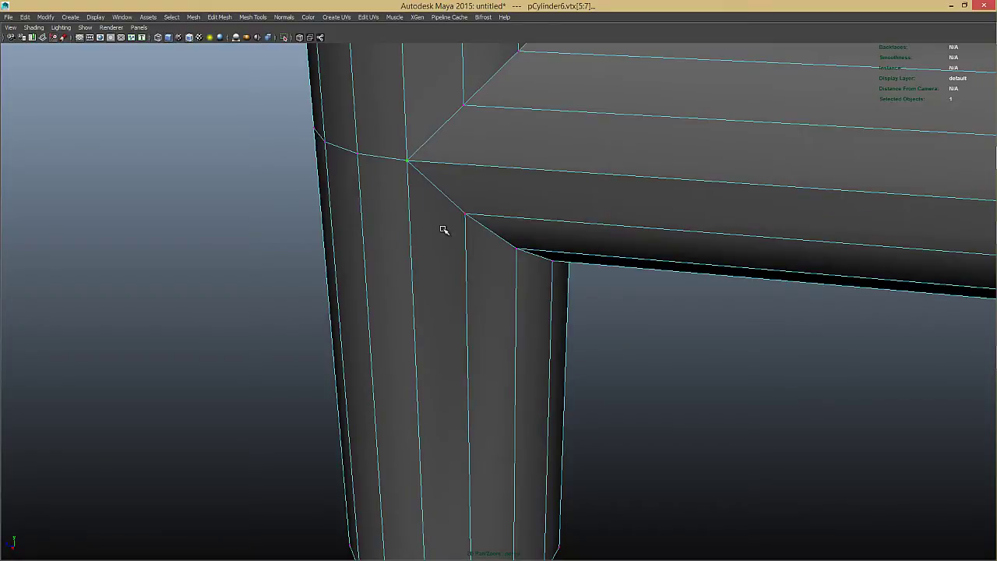
{"action": "key", "text": "w"}
{"action": "left_click_drag", "start_coordinate": [496, 248], "coordinate": [501, 253], "text": "alt"}
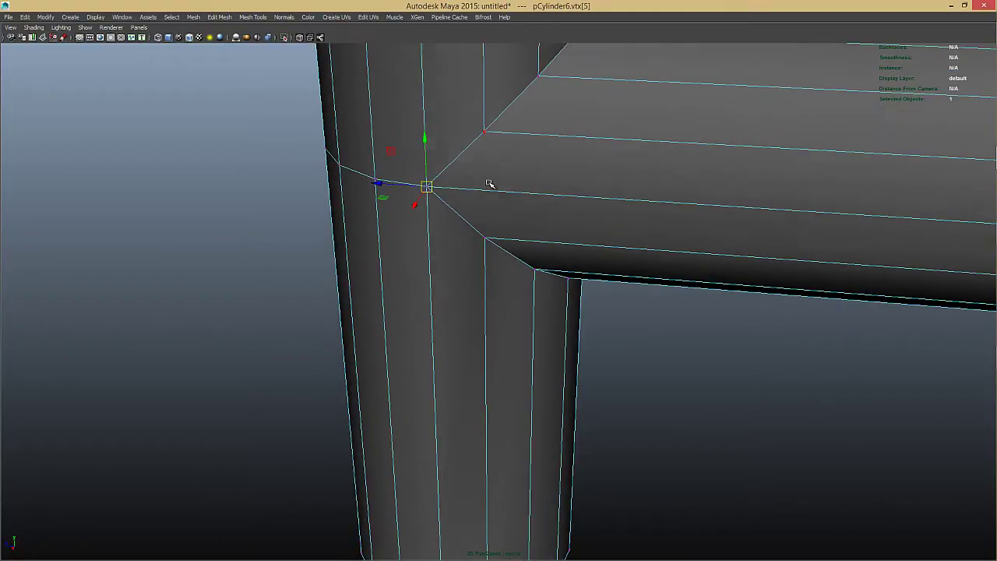
{"action": "left_click", "coordinate": [470, 235]}
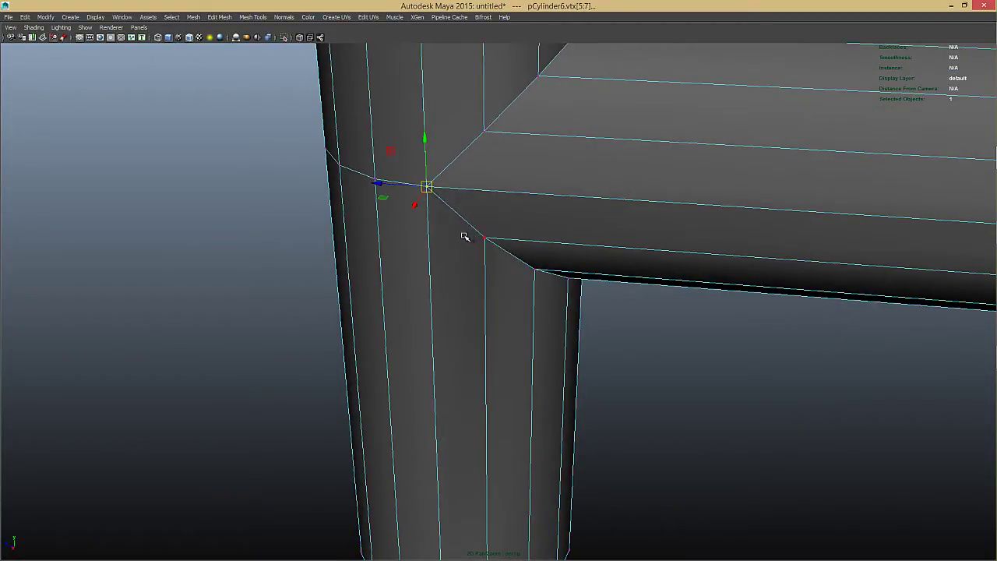
{"action": "key", "text": "q"}
{"action": "key", "text": "3"}
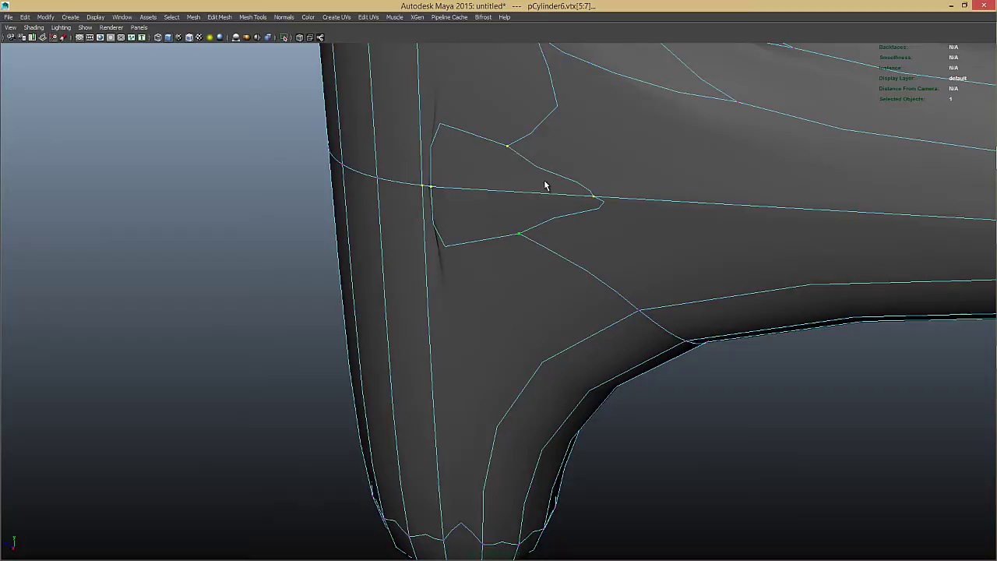
{"action": "key", "text": "1"}
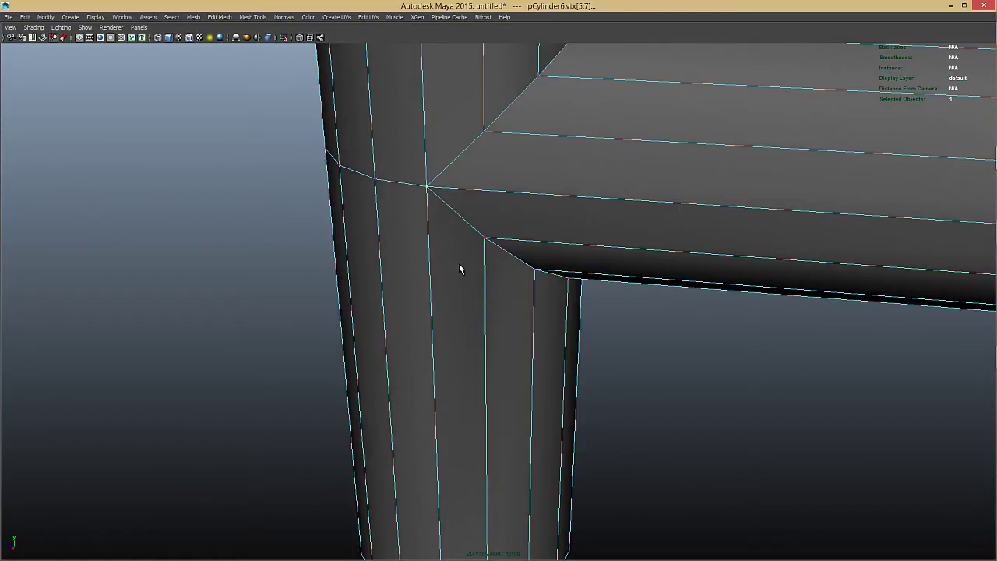
{"action": "right_click", "coordinate": [453, 268], "text": "shift"}
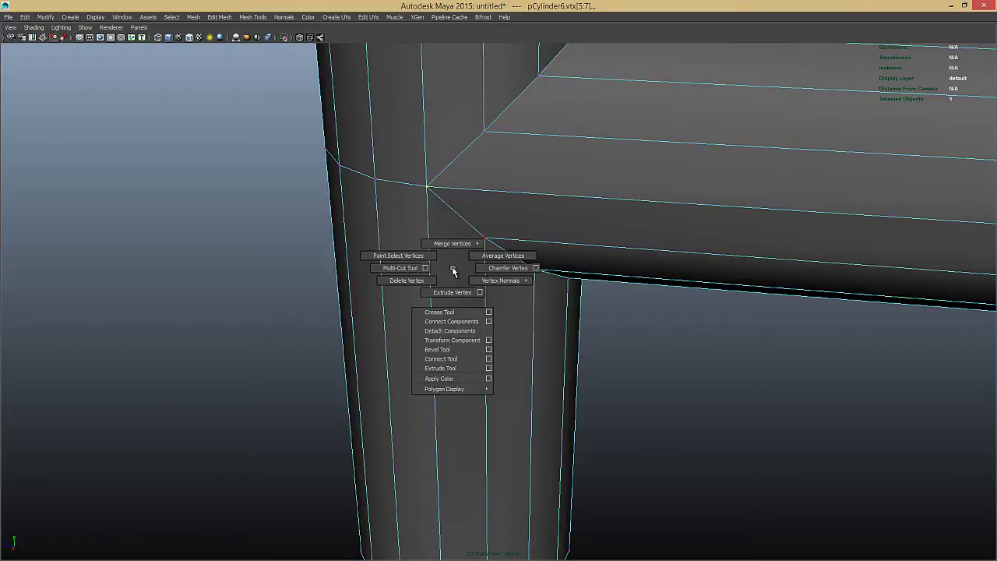
{"action": "right_click_drag", "start_coordinate": [452, 268], "coordinate": [456, 212], "text": "shift"}
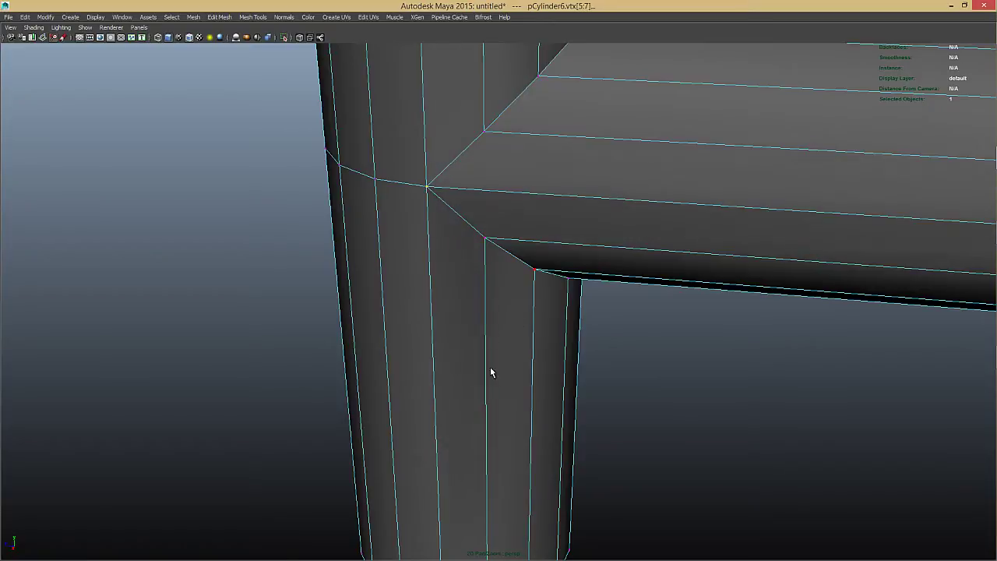
- Merge the overlapping vertices at the matching junction corner on the opposite side of the upright cylinder
{"action": "left_click_drag", "start_coordinate": [510, 223], "coordinate": [348, 232], "text": "alt"}
{"action": "middle_click_drag", "start_coordinate": [387, 103], "coordinate": [471, 218], "text": "alt"}
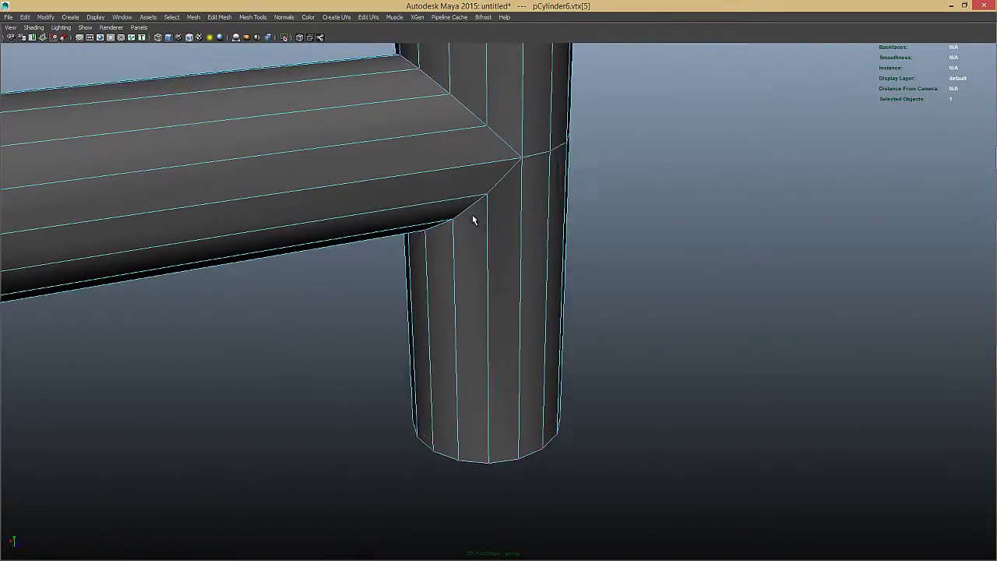
{"action": "right_click_drag", "start_coordinate": [472, 218], "coordinate": [579, 266], "text": "alt"}
{"action": "middle_click_drag", "start_coordinate": [542, 139], "coordinate": [538, 201], "text": "alt"}
{"action": "left_click_drag", "start_coordinate": [535, 176], "coordinate": [520, 195]}
{"action": "left_click_drag", "start_coordinate": [547, 240], "coordinate": [621, 358], "text": "alt"}
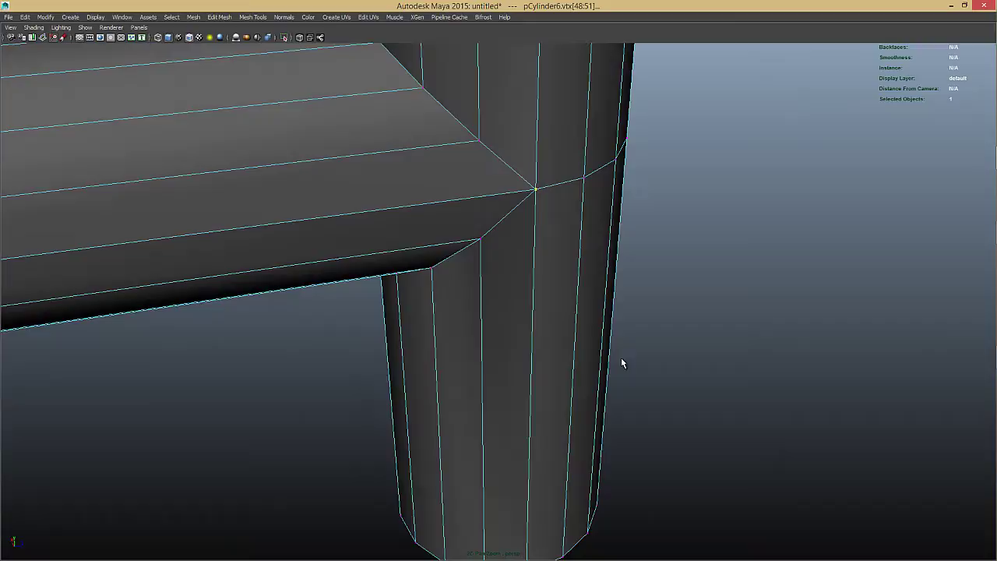
{"action": "right_click_drag", "start_coordinate": [586, 222], "coordinate": [578, 117], "text": "shift"}
{"action": "left_click_drag", "start_coordinate": [583, 218], "coordinate": [583, 229], "text": "alt"}
{"action": "key", "text": "ctrl+z"}
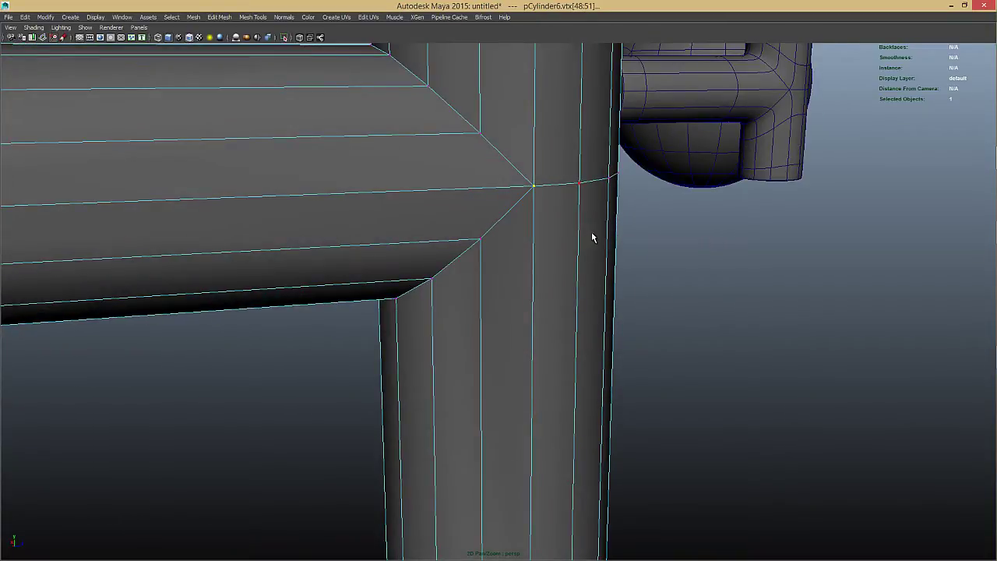
{"action": "key", "text": "shift+z"}
{"action": "right_click_drag", "start_coordinate": [497, 236], "coordinate": [534, 185]}
- Restore the full interface and delete the joined mesh's construction history in object mode
{"action": "key", "text": "ctrl+space"}
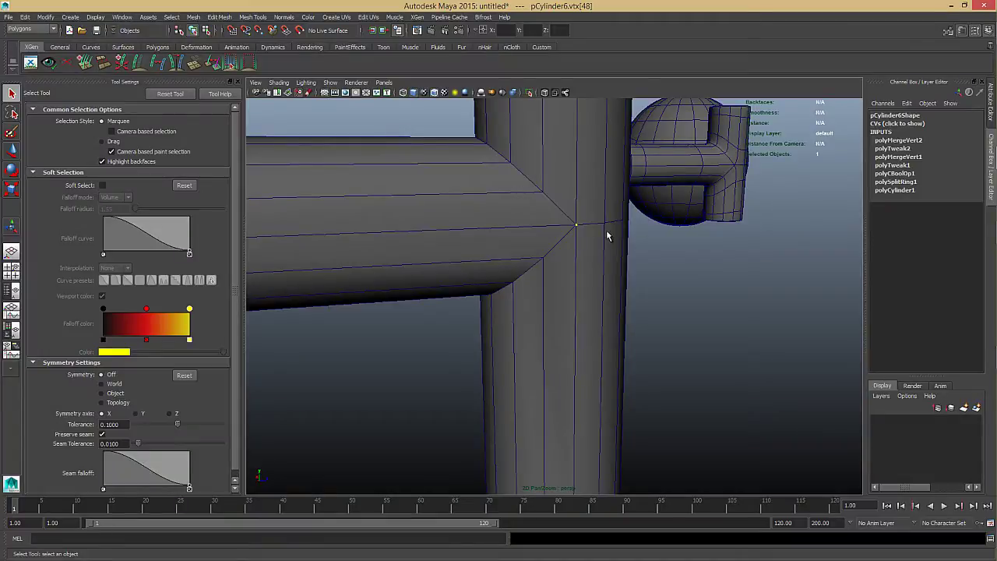
{"action": "key", "text": "F8"}
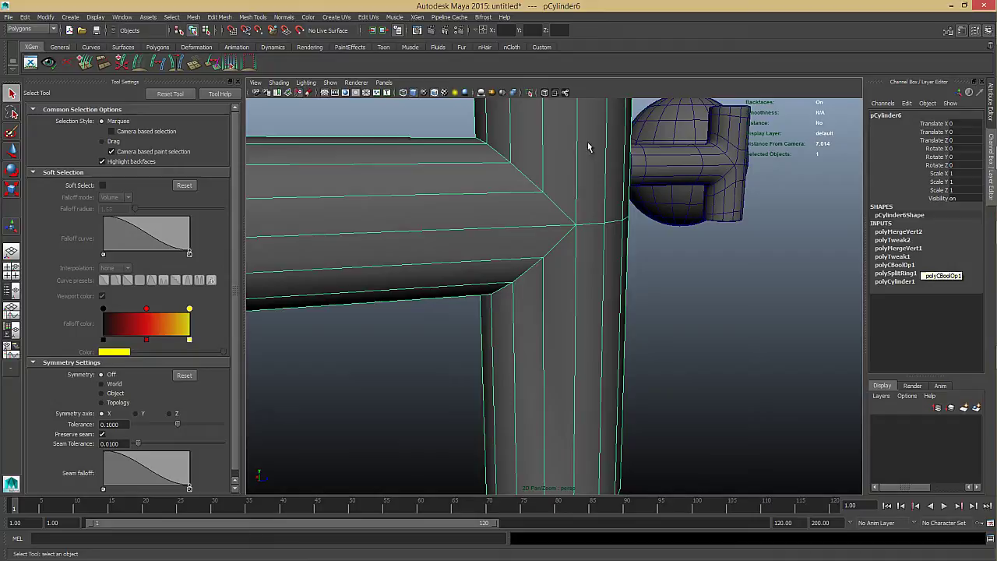
{"action": "left_click", "coordinate": [396, 32]}
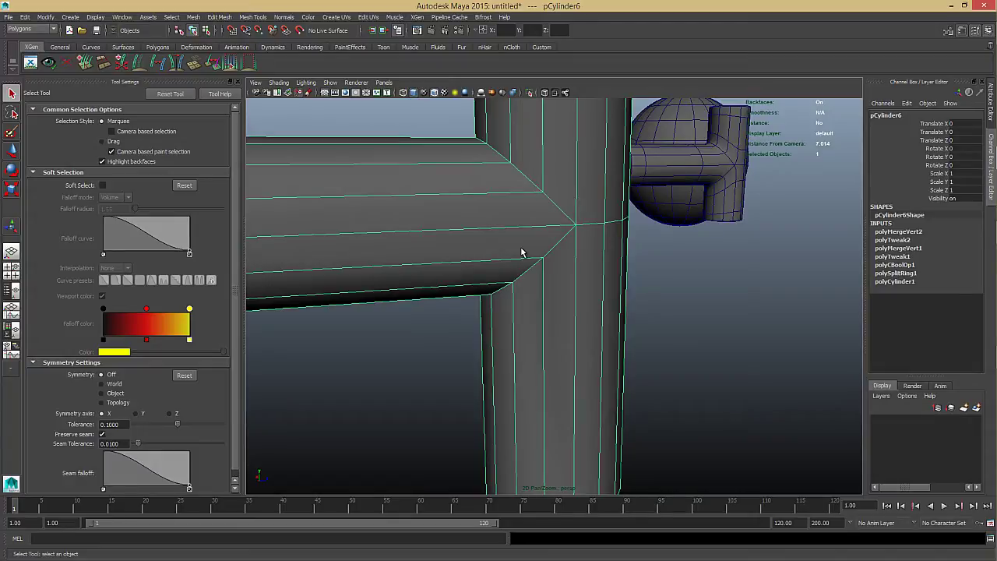
{"action": "key", "text": "alt+shift+d"}
{"action": "scroll", "coordinate": [521, 248], "scroll_direction": "up", "scroll_amount": 1}
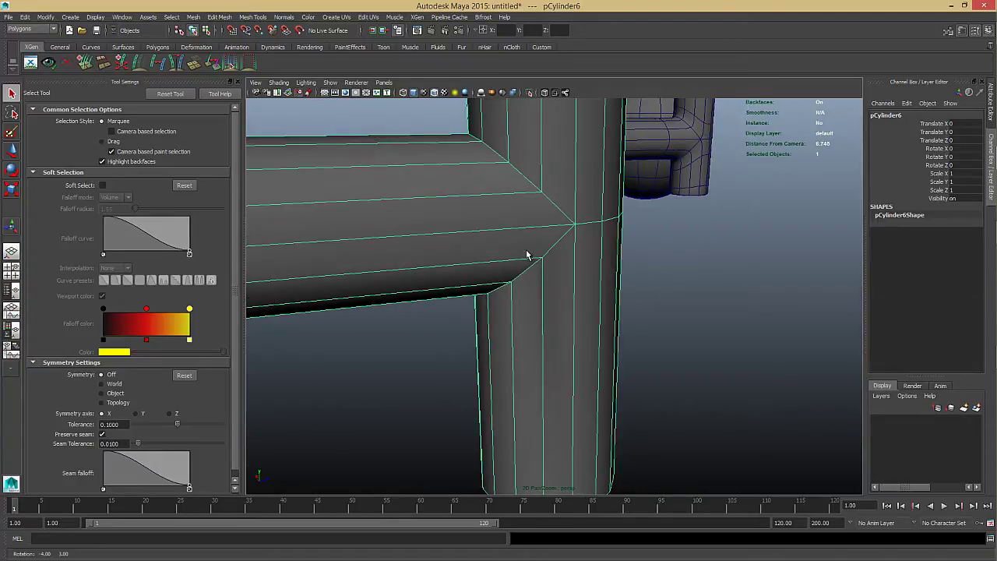
{"action": "key", "text": "ctrl+z"}
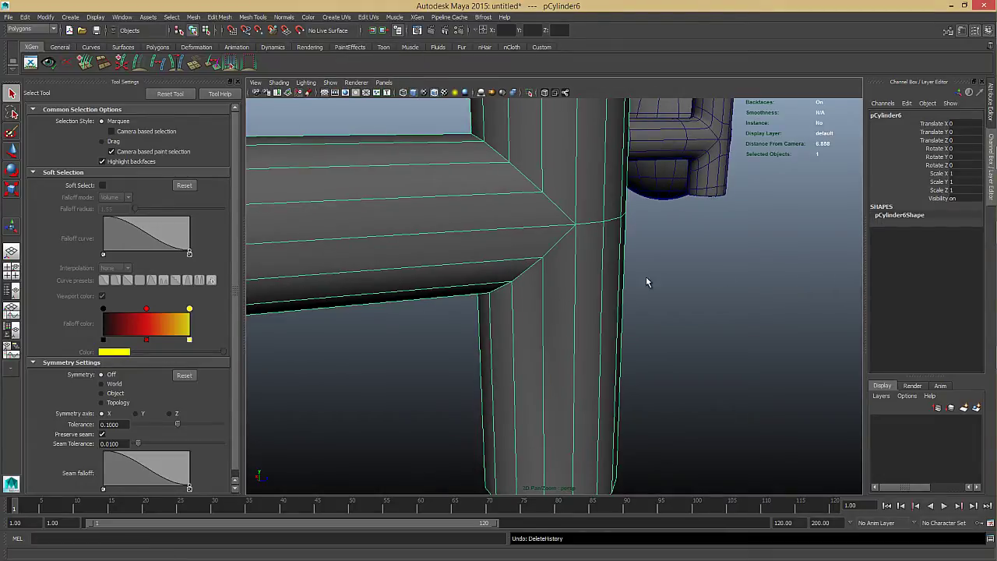
- Examine the cleaned-up junction in smooth preview from both sides and return to the unsmoothed display
{"action": "right_click_drag", "start_coordinate": [646, 282], "coordinate": [429, 277], "text": "alt"}
{"action": "left_click_drag", "start_coordinate": [437, 277], "coordinate": [498, 285], "text": "alt"}
{"action": "key", "text": "3"}
{"action": "left_click_drag", "start_coordinate": [561, 281], "coordinate": [732, 282], "text": "alt"}
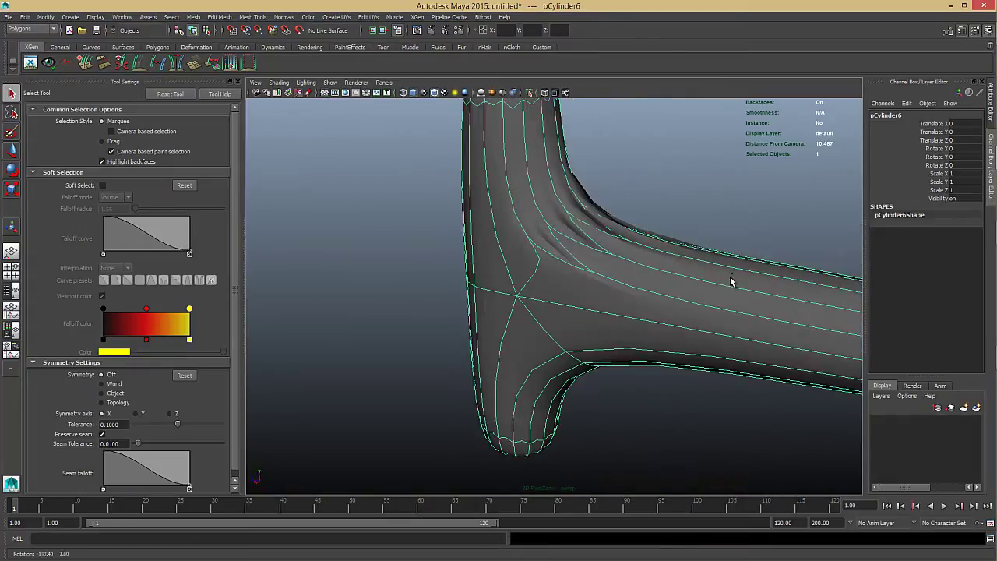
{"action": "right_click_drag", "start_coordinate": [686, 263], "coordinate": [574, 267], "text": "alt"}
{"action": "left_click_drag", "start_coordinate": [565, 262], "coordinate": [619, 279], "text": "alt"}
{"action": "key", "text": "1"}
- Select the centre vertices of the cylinders' end caps on the joined mesh
{"action": "right_click_drag", "start_coordinate": [595, 310], "coordinate": [637, 330]}
{"action": "left_click", "coordinate": [622, 320]}
{"action": "left_click_drag", "start_coordinate": [622, 319], "coordinate": [523, 233], "text": "alt"}
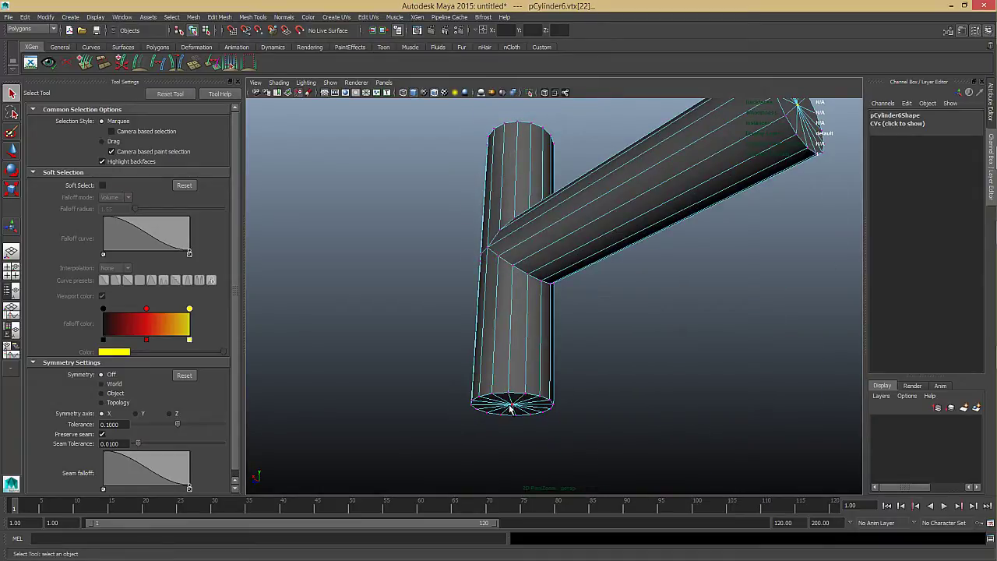
{"action": "left_click", "coordinate": [510, 407]}
{"action": "left_click_drag", "start_coordinate": [576, 362], "coordinate": [630, 283], "text": "alt"}
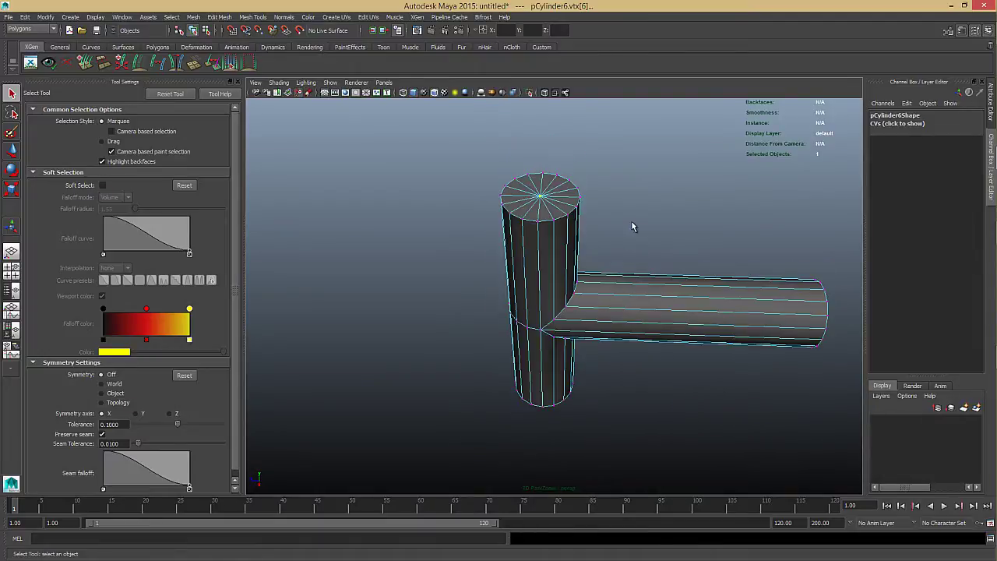
- Convert the selected centre vertices to their surrounding end-cap faces
{"action": "right_click_drag", "start_coordinate": [630, 173], "coordinate": [637, 217], "text": "ctrl"}
{"action": "key", "text": "ctrl+z"}
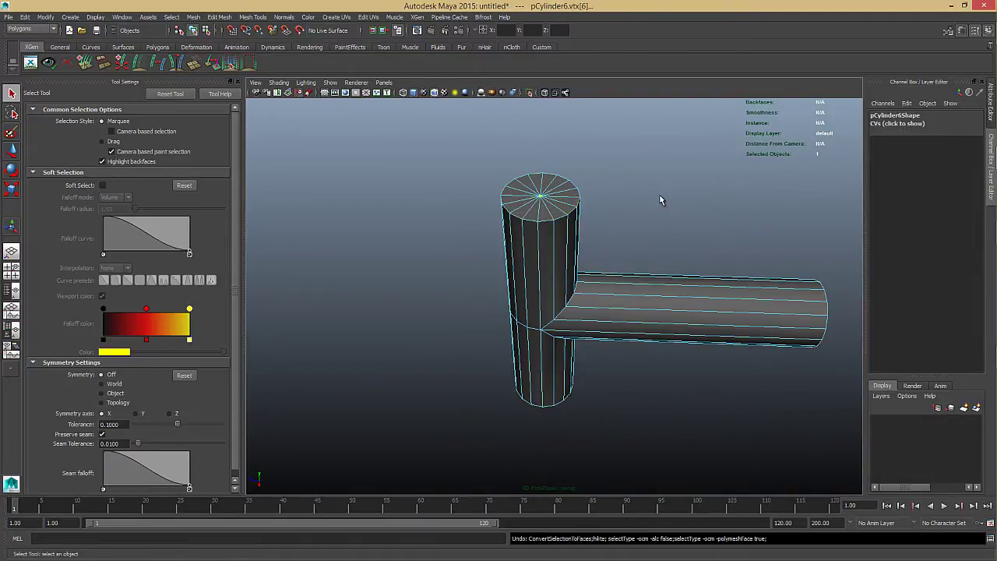
{"action": "right_click", "coordinate": [659, 194]}
{"action": "right_click", "coordinate": [664, 202], "text": "shift"}
{"action": "right_click_drag", "start_coordinate": [667, 208], "coordinate": [667, 210], "text": "shift"}
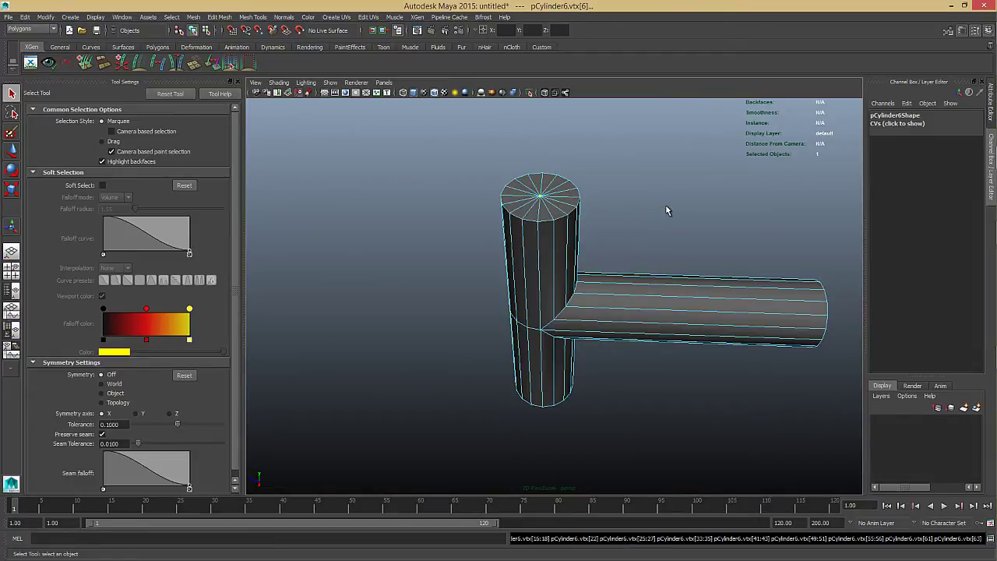
{"action": "right_click", "coordinate": [666, 209], "text": "ctrl"}
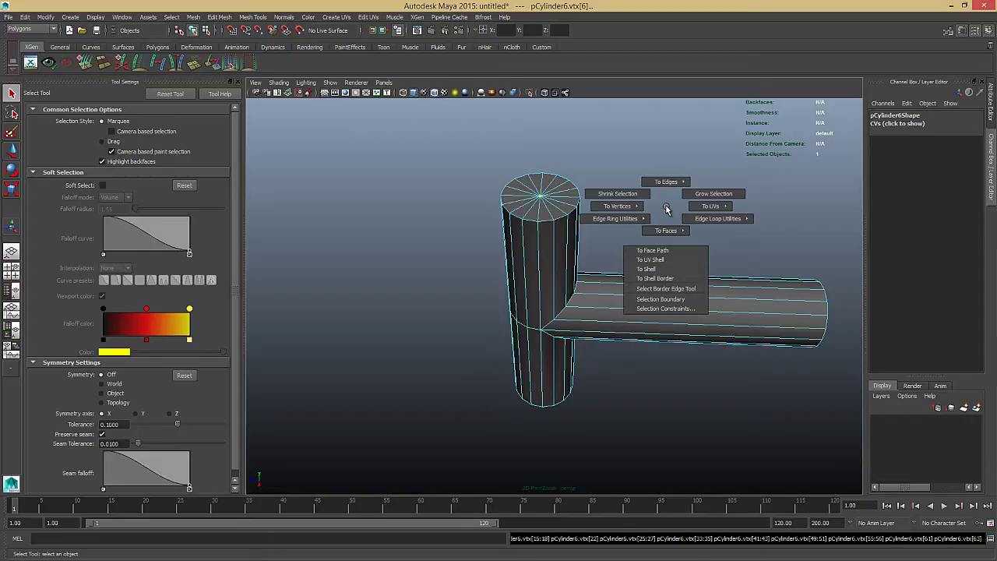
{"action": "right_click", "coordinate": [674, 163], "text": "ctrl"}
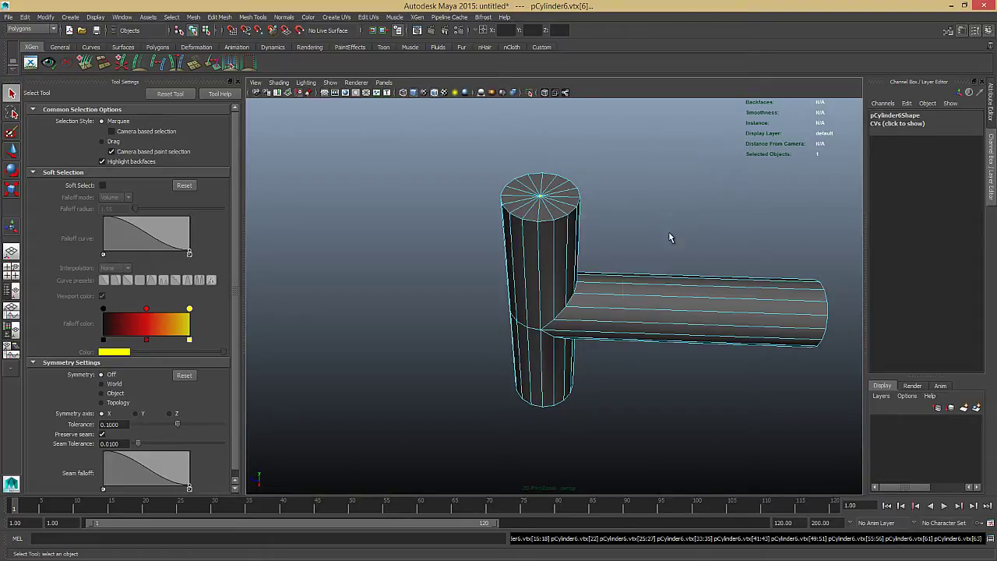
{"action": "right_click_drag", "start_coordinate": [648, 187], "coordinate": [647, 263], "text": "ctrl"}
{"action": "mouse_move", "coordinate": [646, 264]}
{"action": "left_mouse_down", "text": "alt"}
{"action": "mouse_move", "coordinate": [620, 214]}
{"action": "mouse_move", "coordinate": [583, 215]}
{"action": "mouse_move", "coordinate": [625, 249]}
{"action": "mouse_move", "coordinate": [628, 266]}
{"action": "left_mouse_up", "text": "alt"}
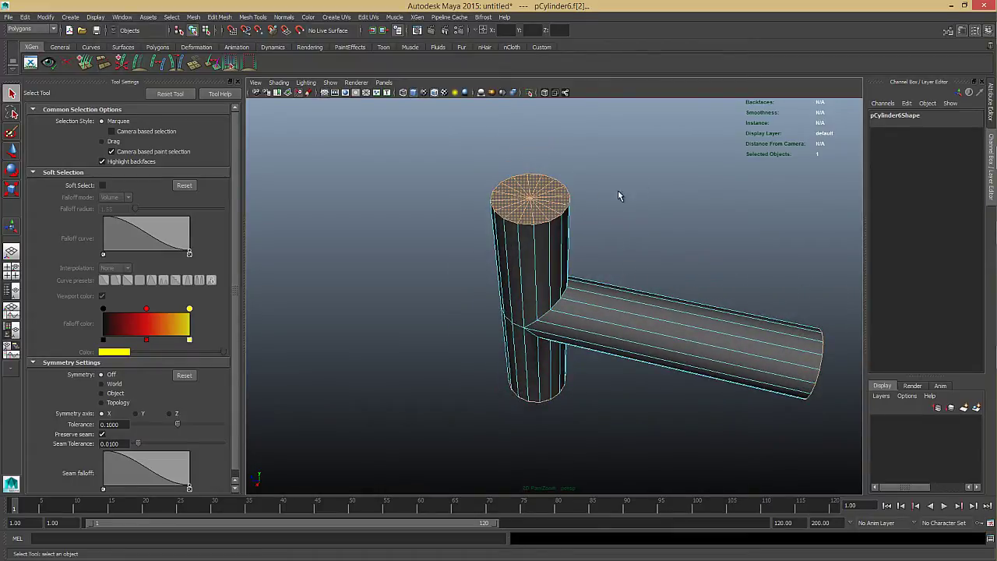
- Extrude the selected end-cap faces with a thickness of 0.05
{"action": "right_click_drag", "start_coordinate": [617, 195], "coordinate": [608, 263], "text": "alt"}
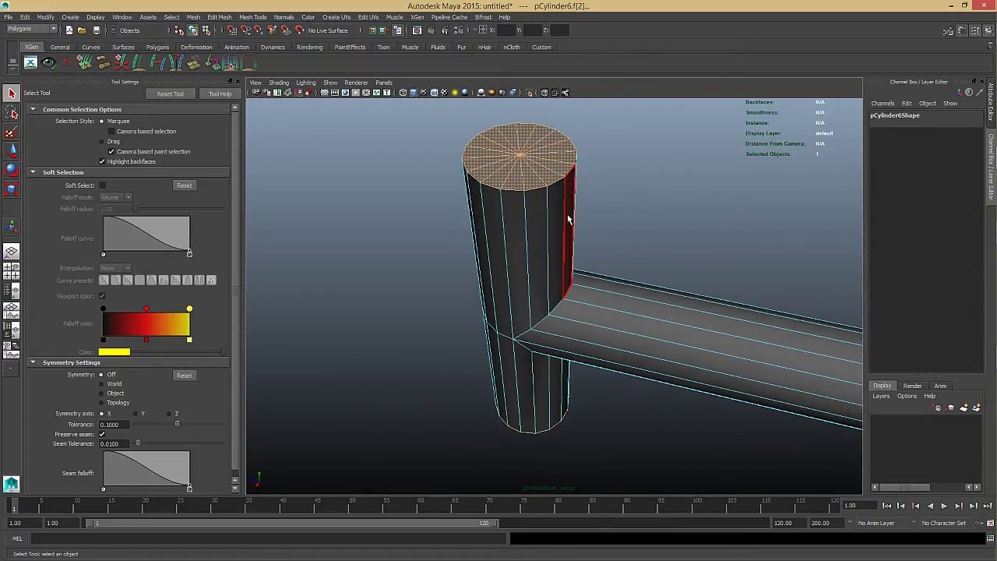
{"action": "right_click_drag", "start_coordinate": [634, 210], "coordinate": [577, 225], "text": "alt"}
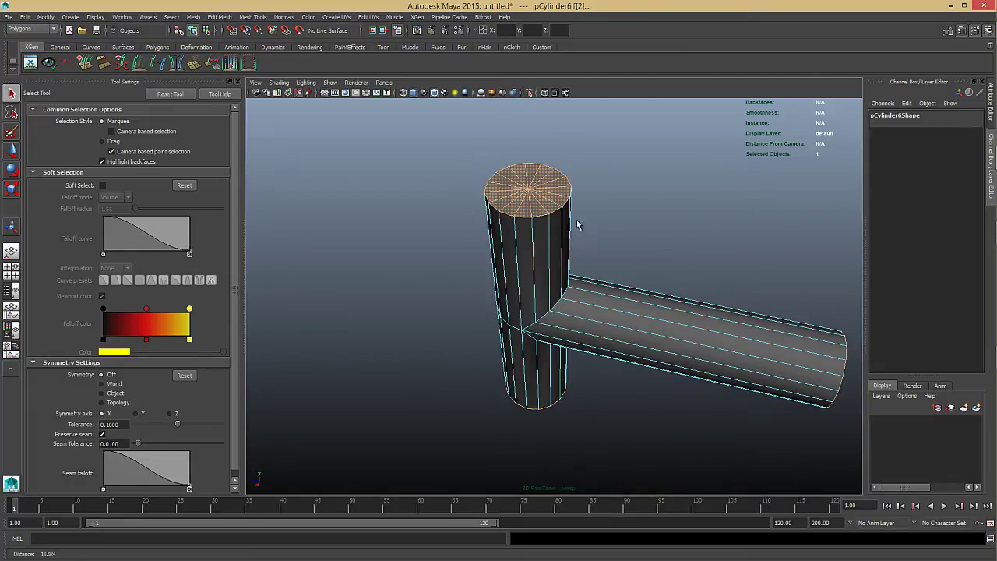
{"action": "left_click_drag", "start_coordinate": [577, 226], "coordinate": [592, 231], "text": "alt"}
{"action": "right_click_drag", "start_coordinate": [531, 223], "coordinate": [566, 228], "text": "alt"}
{"action": "right_click", "coordinate": [638, 199], "text": "shift"}
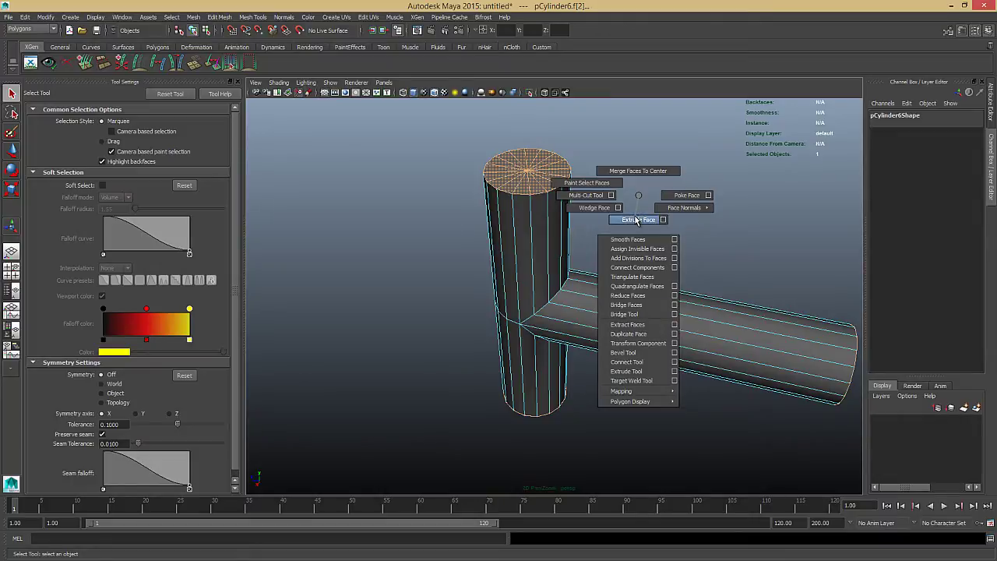
{"action": "left_click", "coordinate": [635, 220]}
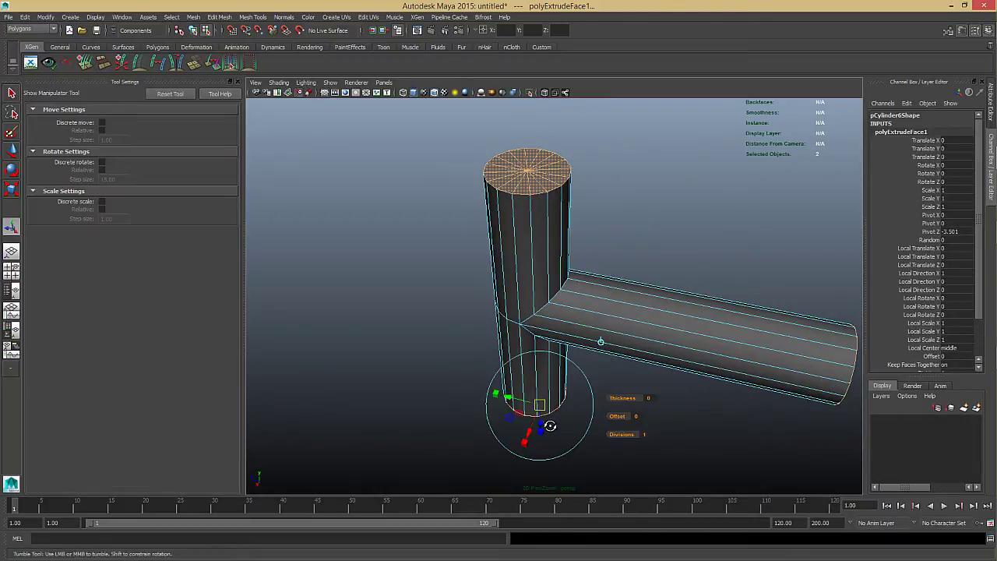
{"action": "left_click_drag", "start_coordinate": [551, 422], "coordinate": [541, 421], "text": "alt"}
{"action": "left_click_drag", "start_coordinate": [617, 401], "coordinate": [619, 397]}
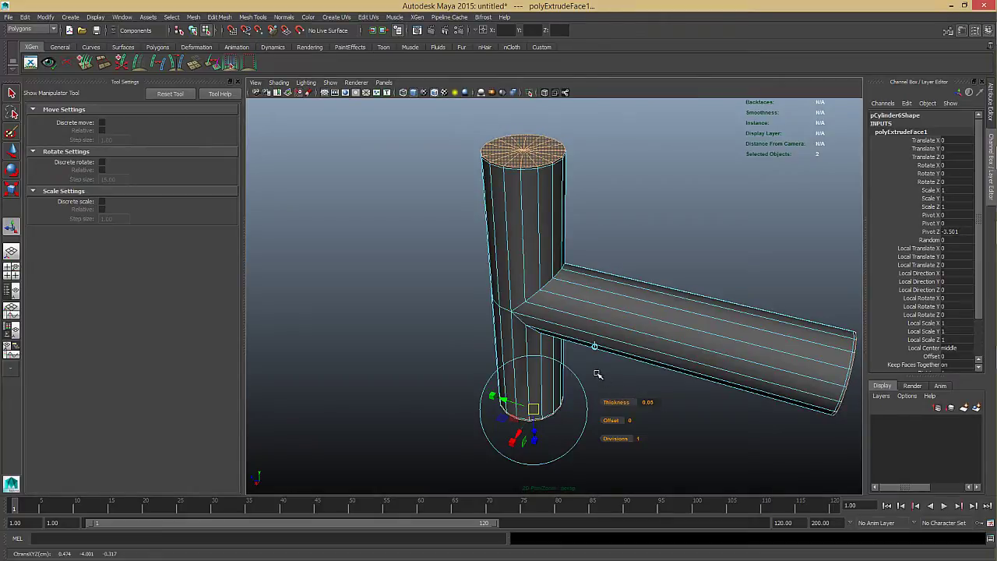
{"action": "right_click_drag", "start_coordinate": [592, 345], "coordinate": [630, 361], "text": "alt"}
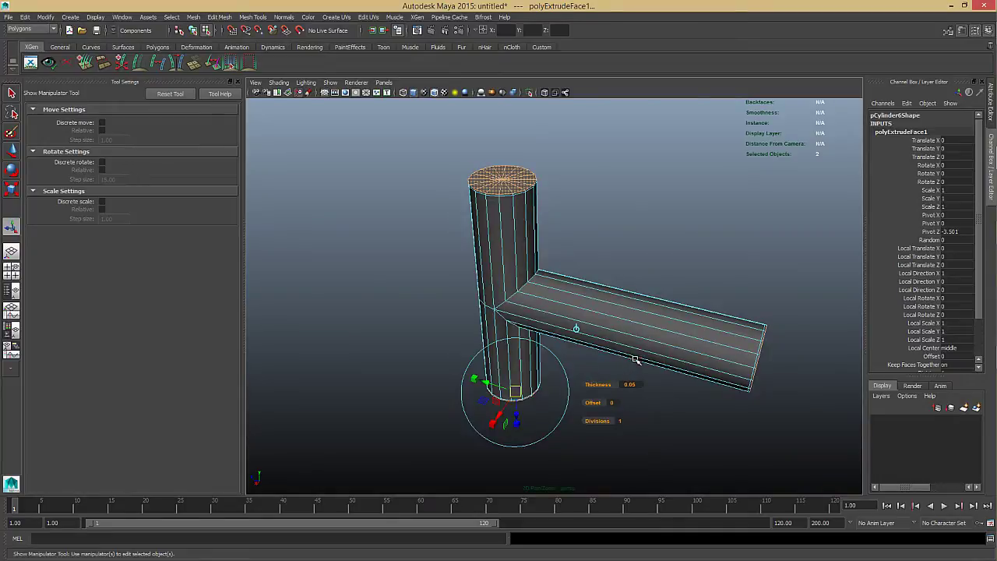
- Extrude the end-cap faces again, insetting them with an offset of 0.1
{"action": "key", "text": "g"}
{"action": "right_click_drag", "start_coordinate": [531, 400], "coordinate": [586, 418], "text": "alt"}
{"action": "mouse_move", "coordinate": [585, 418]}
{"action": "left_mouse_down"}
{"action": "mouse_move", "coordinate": [600, 419]}
{"action": "mouse_move", "coordinate": [590, 418]}
{"action": "mouse_move", "coordinate": [596, 398]}
{"action": "mouse_move", "coordinate": [616, 384]}
{"action": "mouse_move", "coordinate": [600, 389]}
{"action": "mouse_move", "coordinate": [590, 417]}
{"action": "mouse_move", "coordinate": [594, 410]}
{"action": "left_mouse_up"}
{"action": "key", "text": "ctrl+z"}
{"action": "key", "text": "ctrl+z"}
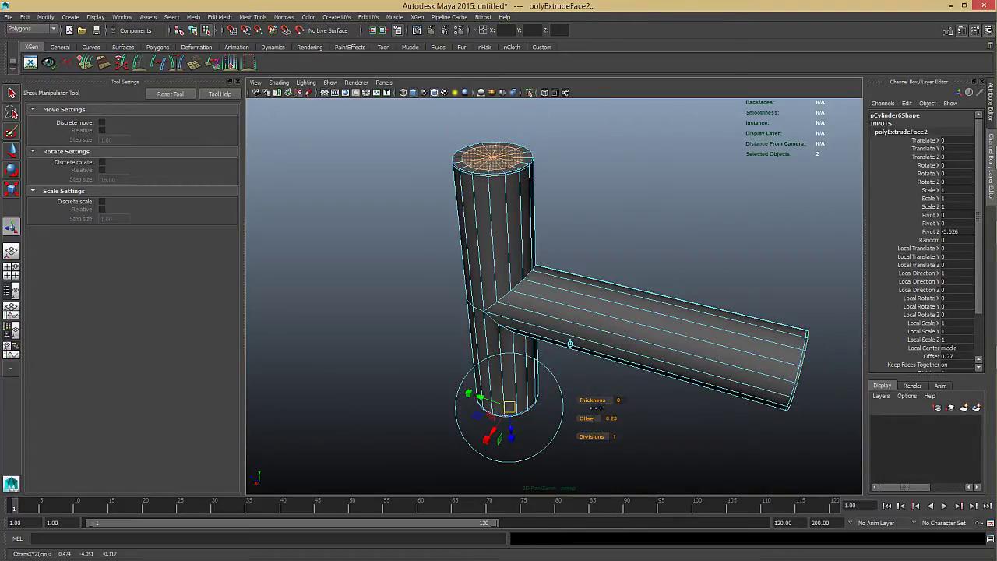
- Return to object mode and select the joined cylinder mesh
{"action": "right_click_drag", "start_coordinate": [555, 306], "coordinate": [600, 182], "text": "alt"}
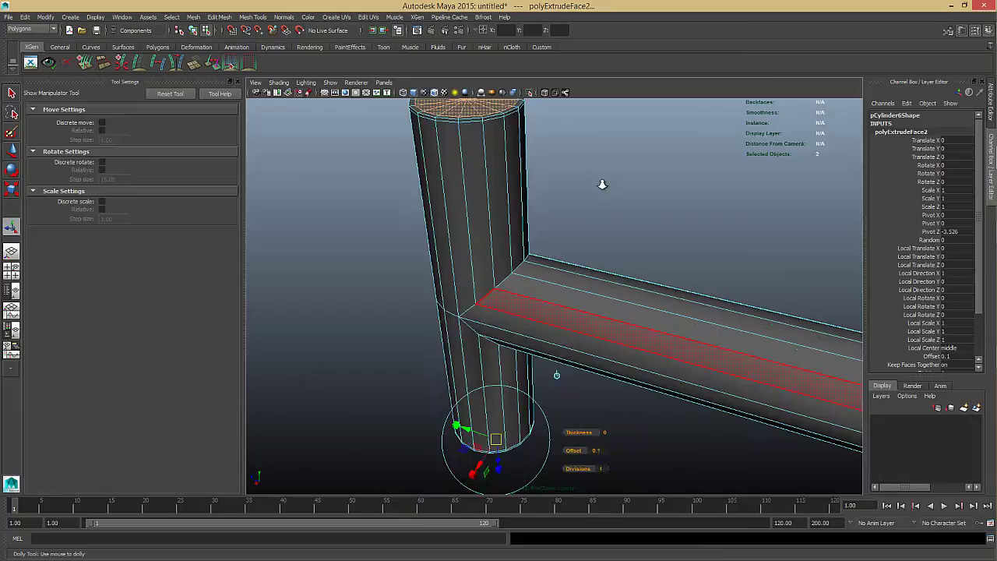
{"action": "middle_click_drag", "start_coordinate": [529, 173], "coordinate": [538, 231], "text": "alt"}
{"action": "right_click_drag", "start_coordinate": [422, 149], "coordinate": [540, 145], "text": "alt"}
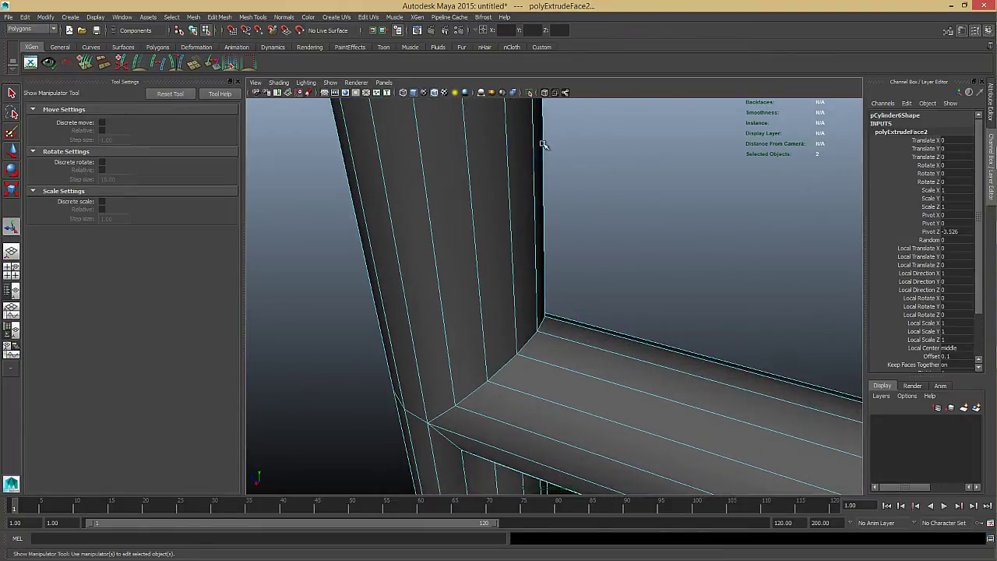
{"action": "middle_click_drag", "start_coordinate": [541, 145], "coordinate": [574, 225], "text": "alt"}
{"action": "right_click_drag", "start_coordinate": [584, 260], "coordinate": [491, 249], "text": "alt"}
{"action": "left_click_drag", "start_coordinate": [489, 250], "coordinate": [679, 248], "text": "alt"}
{"action": "right_click_drag", "start_coordinate": [594, 250], "coordinate": [630, 209]}
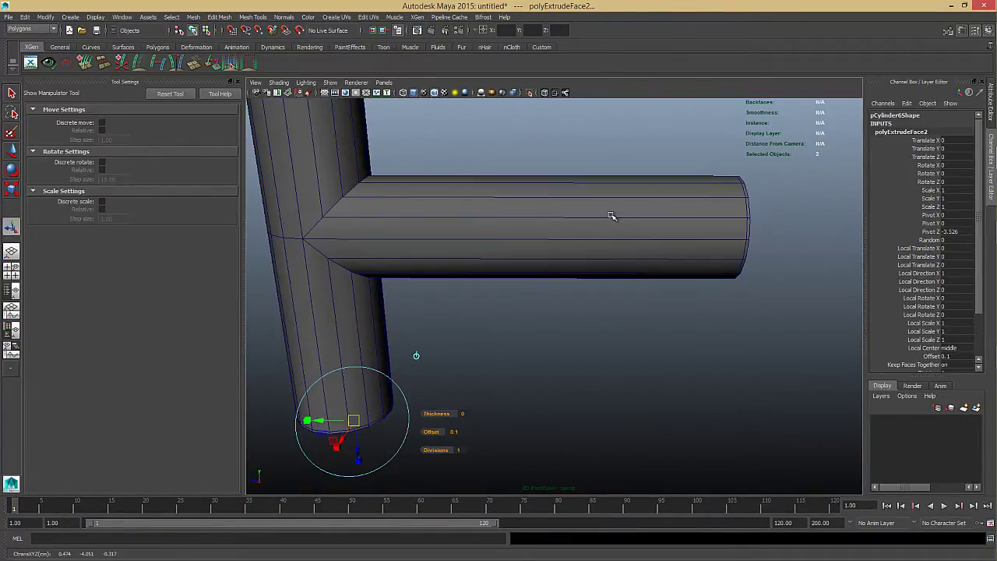
{"action": "left_click", "coordinate": [612, 216]}
- Inspect the supporting edges around the side cylinder's end cap, then reselect the whole mesh
{"action": "middle_click_drag", "start_coordinate": [612, 216], "coordinate": [397, 241], "text": "alt"}
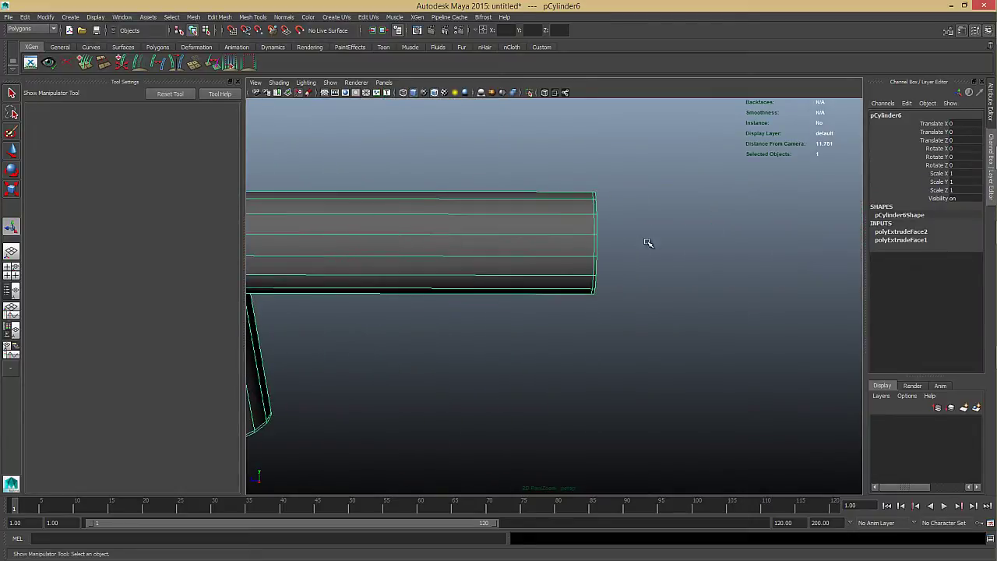
{"action": "left_click_drag", "start_coordinate": [647, 240], "coordinate": [529, 172], "text": "alt"}
{"action": "right_click_drag", "start_coordinate": [528, 172], "coordinate": [530, 184]}
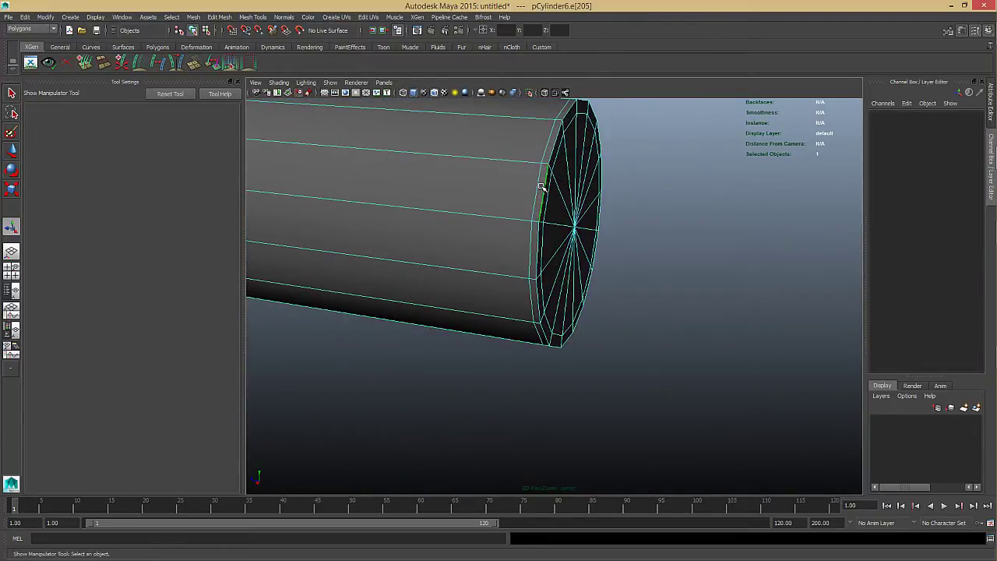
{"action": "left_click", "coordinate": [543, 204]}
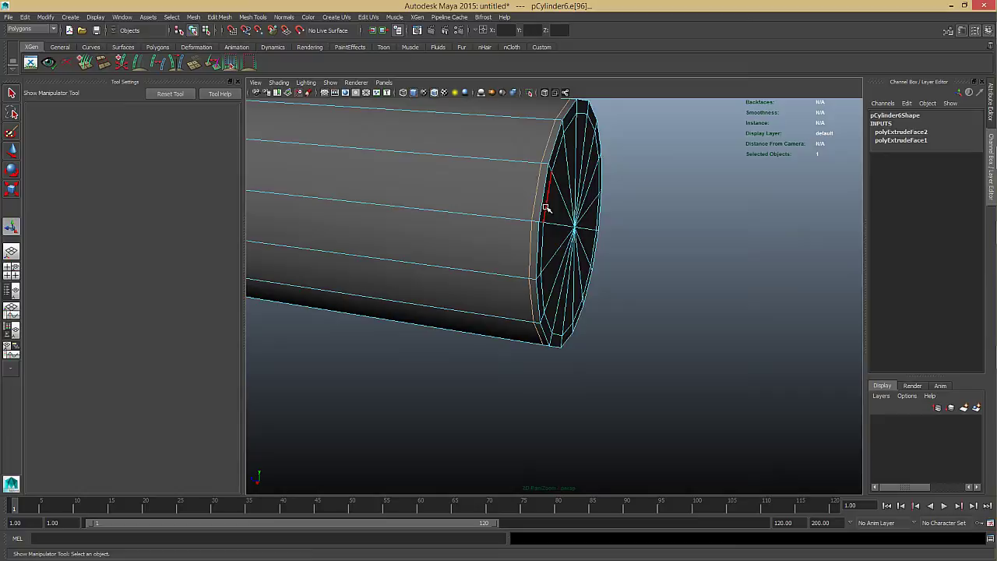
{"action": "right_click_drag", "start_coordinate": [521, 216], "coordinate": [291, 191]}
{"action": "left_click", "coordinate": [565, 171]}
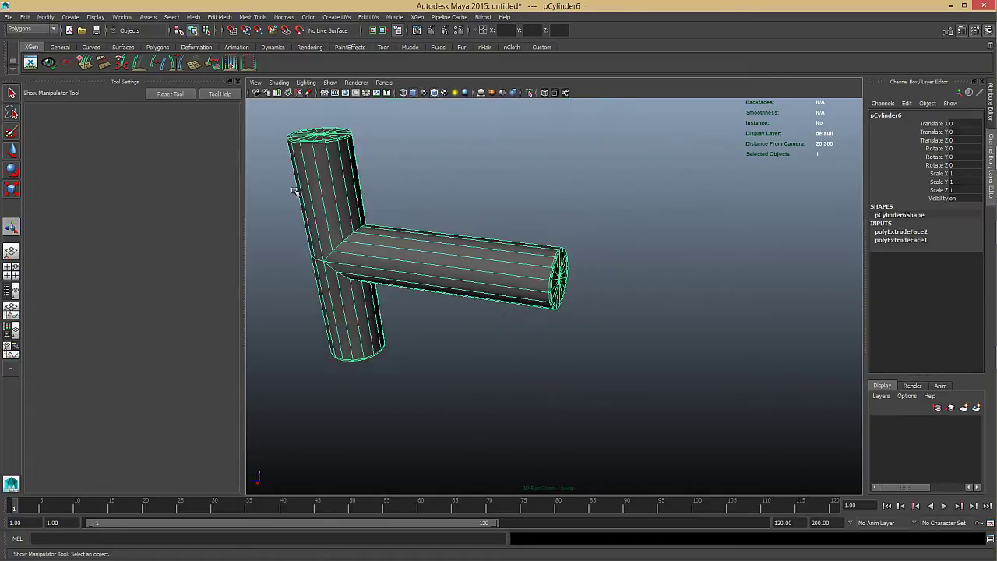
- Try to insert an edge loop around the side cylinder close to the join
{"action": "left_click_drag", "start_coordinate": [291, 192], "coordinate": [382, 233], "text": "alt"}
{"action": "right_click_drag", "start_coordinate": [382, 234], "coordinate": [492, 263], "text": "alt"}
{"action": "left_click_drag", "start_coordinate": [492, 264], "coordinate": [505, 245], "text": "alt"}
{"action": "middle_click_drag", "start_coordinate": [505, 245], "coordinate": [607, 251], "text": "alt"}
{"action": "right_click_drag", "start_coordinate": [607, 250], "coordinate": [640, 239], "text": "alt"}
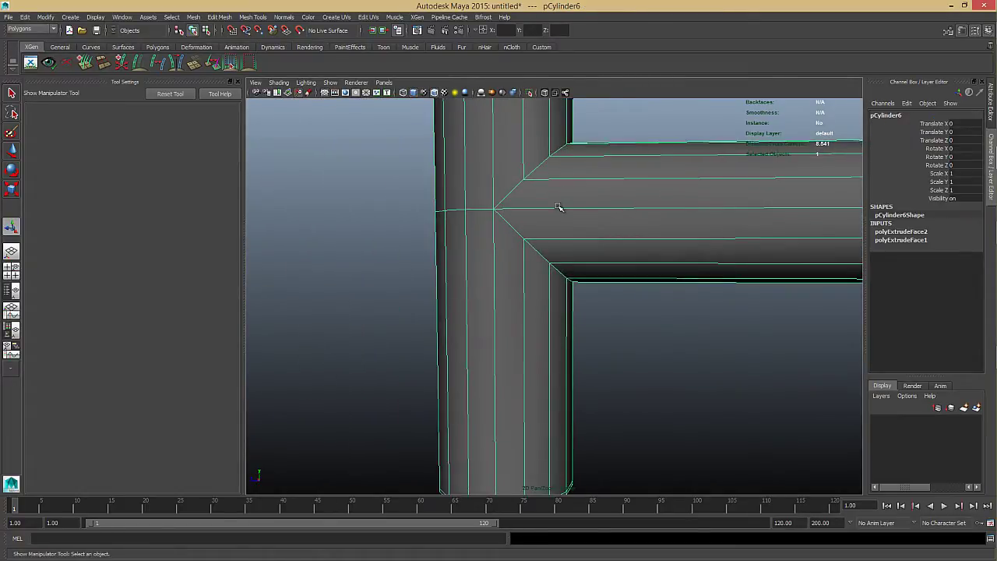
{"action": "key", "text": "g"}
{"action": "left_click", "coordinate": [567, 182]}
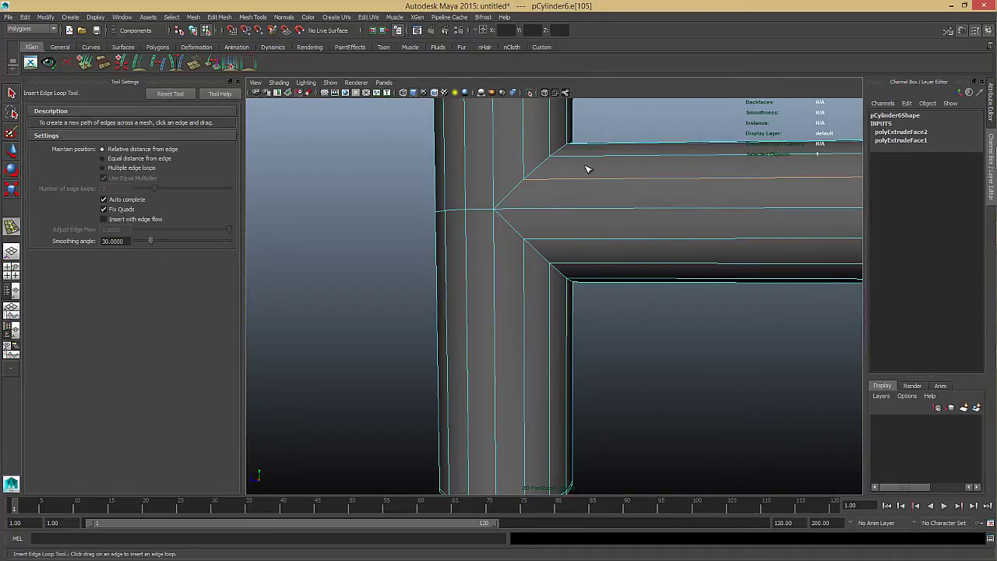
{"action": "key", "text": "w"}
{"action": "left_click", "coordinate": [619, 145]}
{"action": "key", "text": "e"}
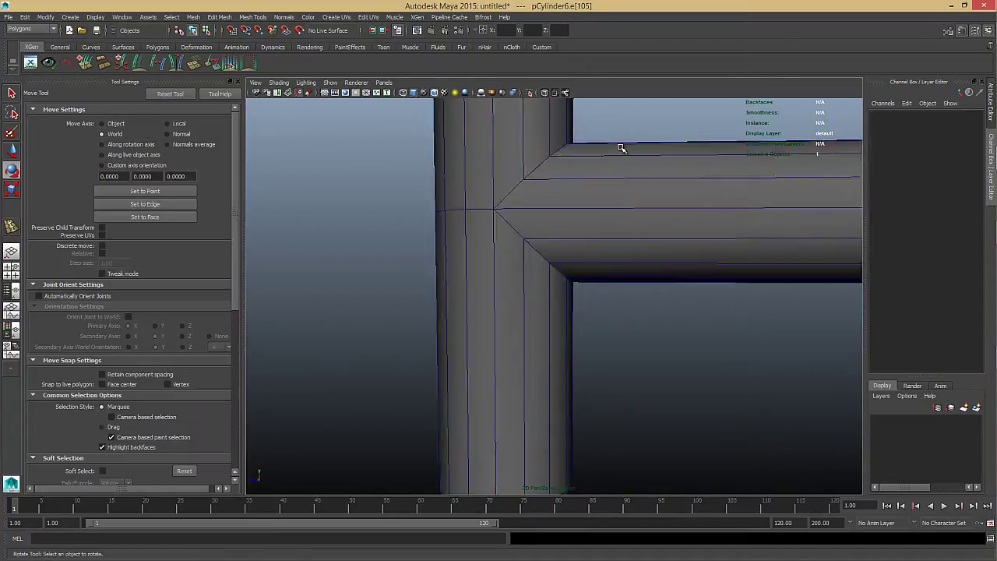
{"action": "left_click", "coordinate": [621, 186]}
- Try the Insert Edge Loop tool again on the side cylinder's edge beside the seam
{"action": "key", "text": "g"}
{"action": "left_click", "coordinate": [573, 182]}
{"action": "left_click", "coordinate": [573, 182]}
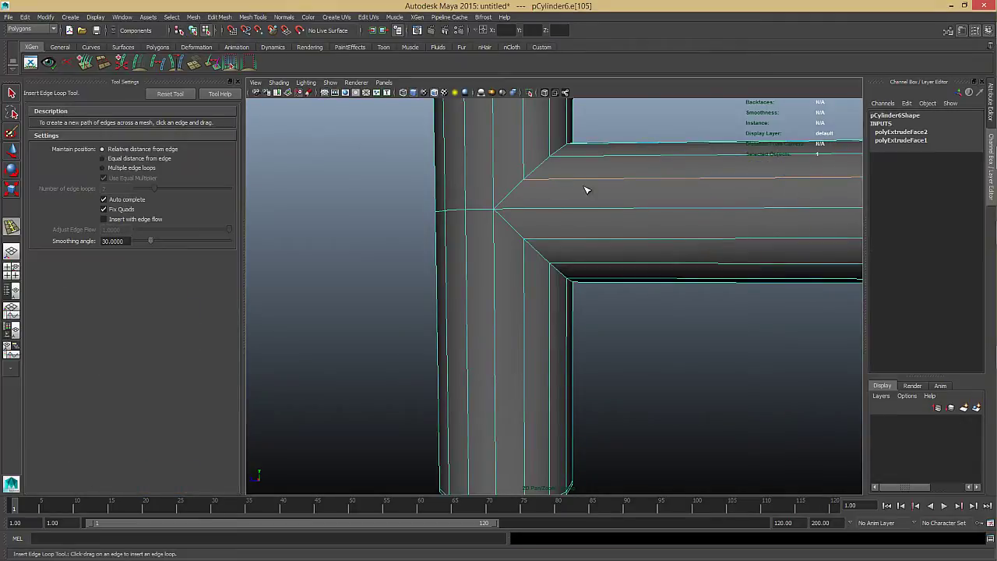
{"action": "left_click_drag", "start_coordinate": [586, 189], "coordinate": [511, 200], "text": "alt"}
{"action": "right_click_drag", "start_coordinate": [577, 200], "coordinate": [524, 238], "text": "alt"}
{"action": "key", "text": "w"}
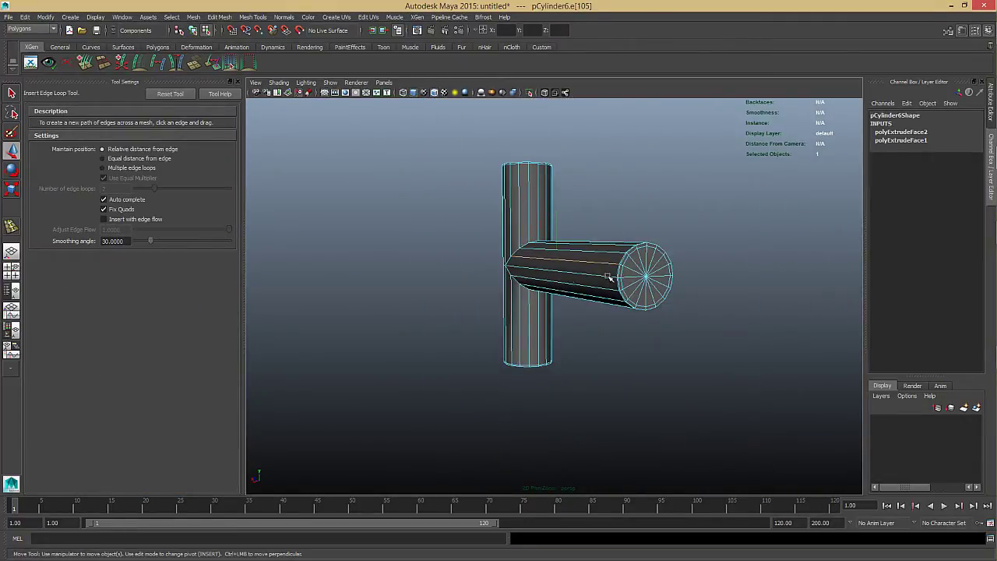
{"action": "left_click", "coordinate": [755, 397]}
- Preview the whole mesh smoothed and examine the surface around the cylinder join for unmerged edges
{"action": "left_click_drag", "start_coordinate": [633, 345], "coordinate": [541, 337], "text": "alt"}
{"action": "right_click_drag", "start_coordinate": [584, 331], "coordinate": [685, 319], "text": "alt"}
{"action": "right_click_drag", "start_coordinate": [571, 206], "coordinate": [581, 162]}
{"action": "left_click", "coordinate": [615, 207]}
{"action": "key", "text": "3"}
{"action": "left_click_drag", "start_coordinate": [581, 215], "coordinate": [787, 194], "text": "alt"}
{"action": "right_click_drag", "start_coordinate": [724, 212], "coordinate": [704, 222], "text": "alt"}
{"action": "left_click_drag", "start_coordinate": [704, 222], "coordinate": [634, 280], "text": "alt"}
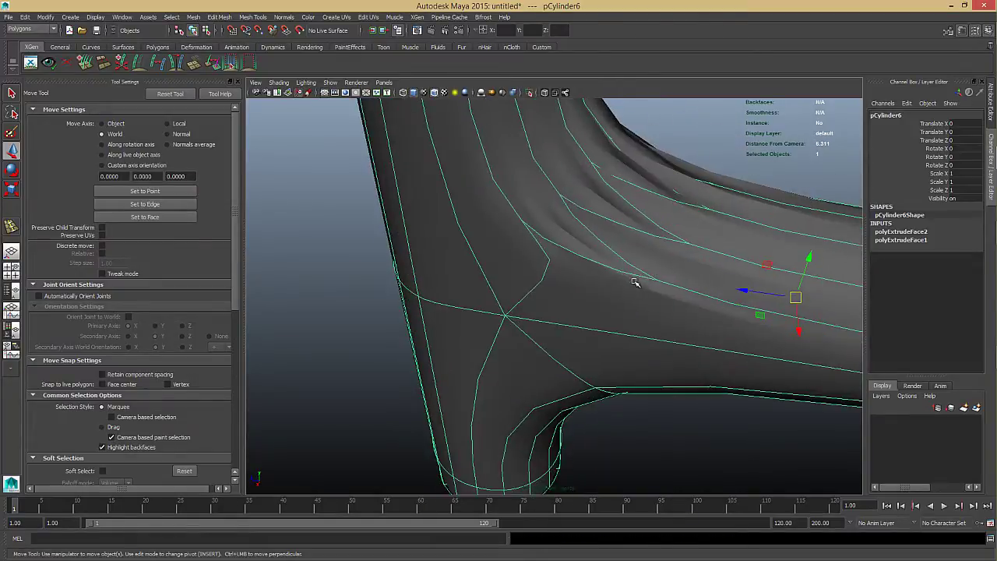
{"action": "key", "text": "1"}
{"action": "key", "text": "3"}
- Return to the unsmoothed display and merge the split vertices at a point on the upper join seam
{"action": "right_click_drag", "start_coordinate": [615, 220], "coordinate": [583, 215]}
{"action": "left_click", "coordinate": [581, 215]}
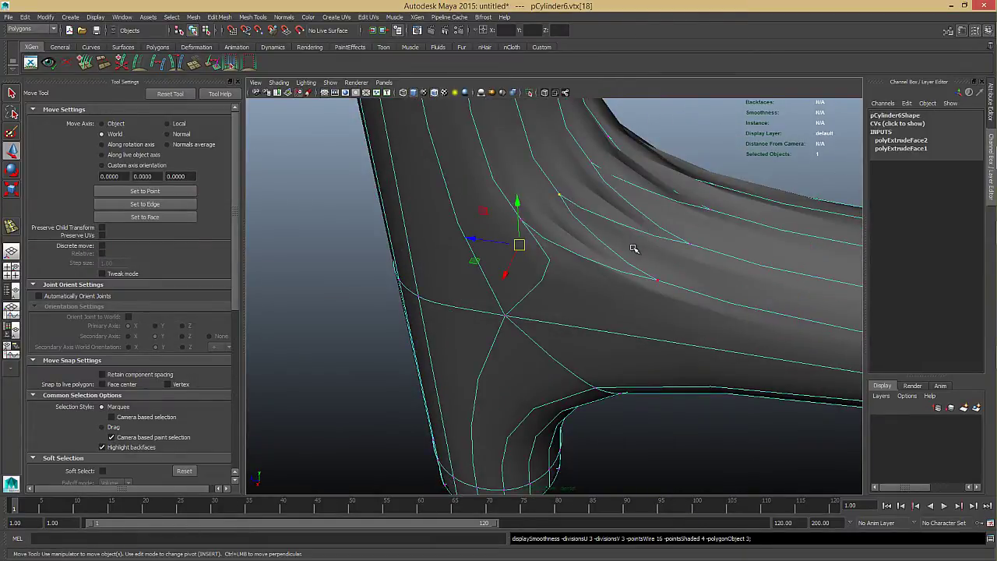
{"action": "key", "text": "1"}
{"action": "left_click_drag", "start_coordinate": [597, 257], "coordinate": [531, 290], "text": "alt"}
{"action": "key", "text": "q"}
{"action": "left_click_drag", "start_coordinate": [531, 290], "coordinate": [489, 241], "text": "alt"}
{"action": "key", "text": "w"}
{"action": "key", "text": "q"}
{"action": "key", "text": "w"}
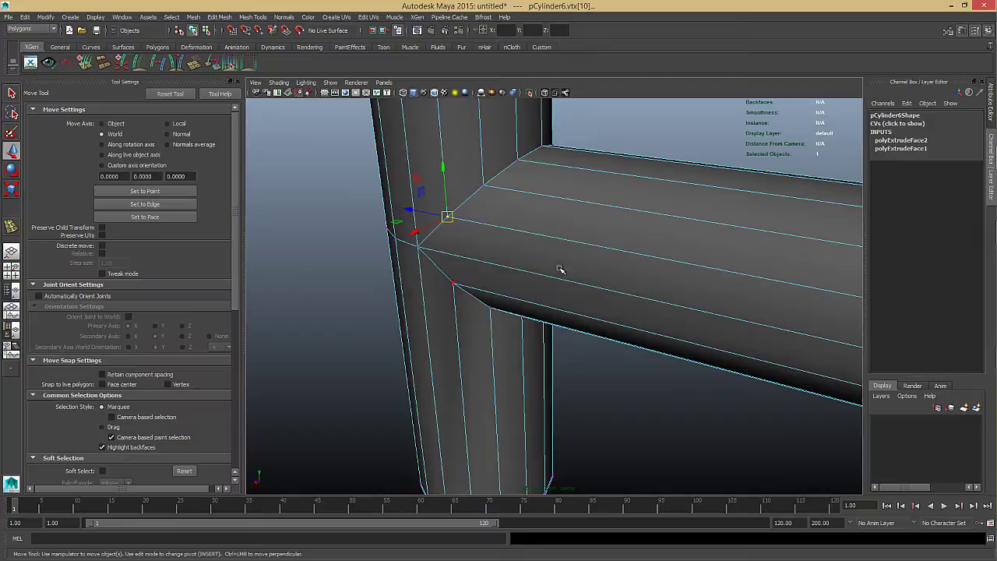
{"action": "key", "text": "g"}
{"action": "left_click_drag", "start_coordinate": [476, 200], "coordinate": [475, 201]}
{"action": "left_click_drag", "start_coordinate": [475, 201], "coordinate": [511, 220], "text": "alt"}
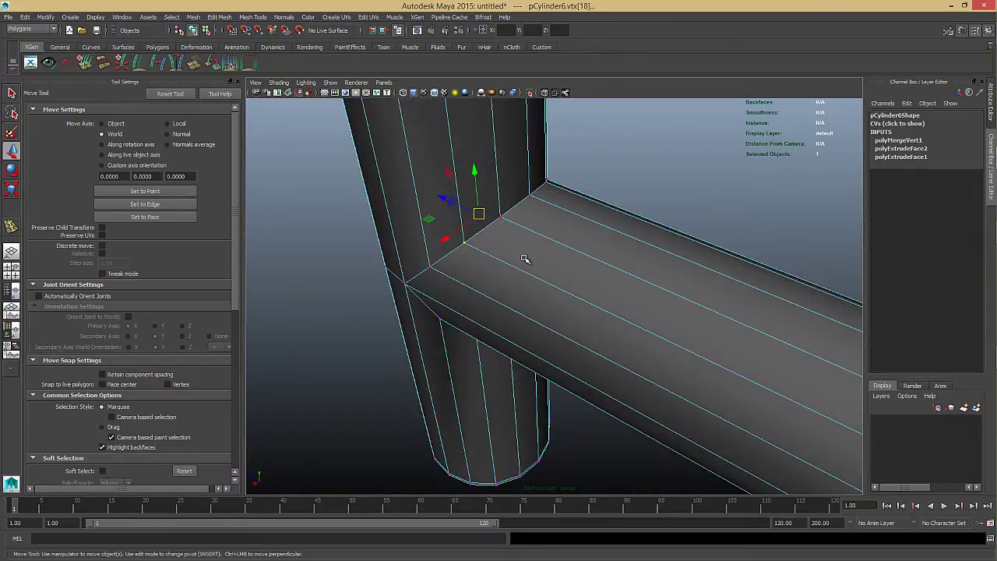
{"action": "key", "text": "ctrl+z"}
- Select the vertices around the join and merge them with a threshold of 0.01
{"action": "left_click_drag", "start_coordinate": [554, 263], "coordinate": [529, 226], "text": "alt"}
{"action": "left_click_drag", "start_coordinate": [667, 138], "coordinate": [571, 291]}
{"action": "right_click_drag", "start_coordinate": [572, 292], "coordinate": [572, 234], "text": "shift"}
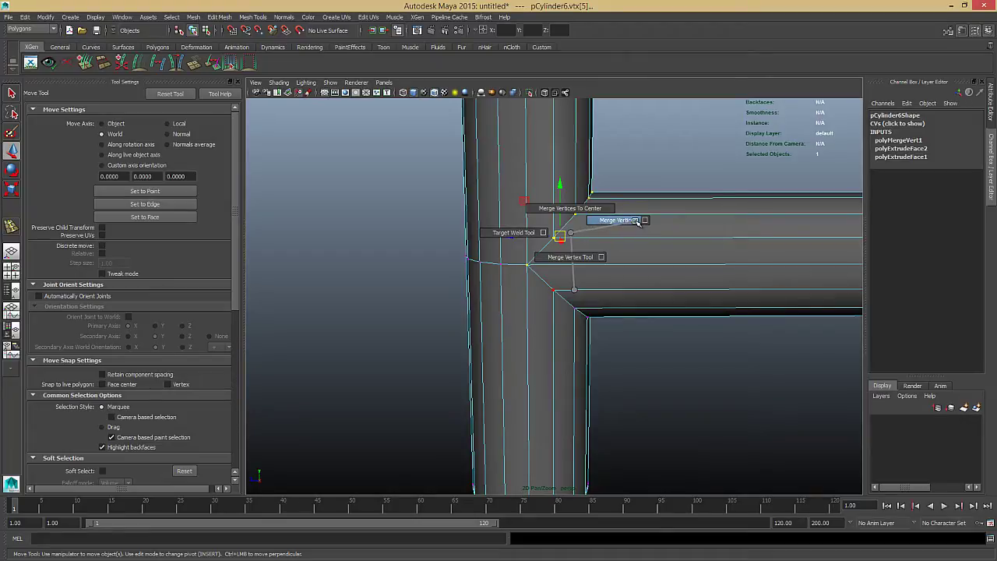
{"action": "right_click_drag", "start_coordinate": [648, 221], "coordinate": [649, 223], "text": "shift"}
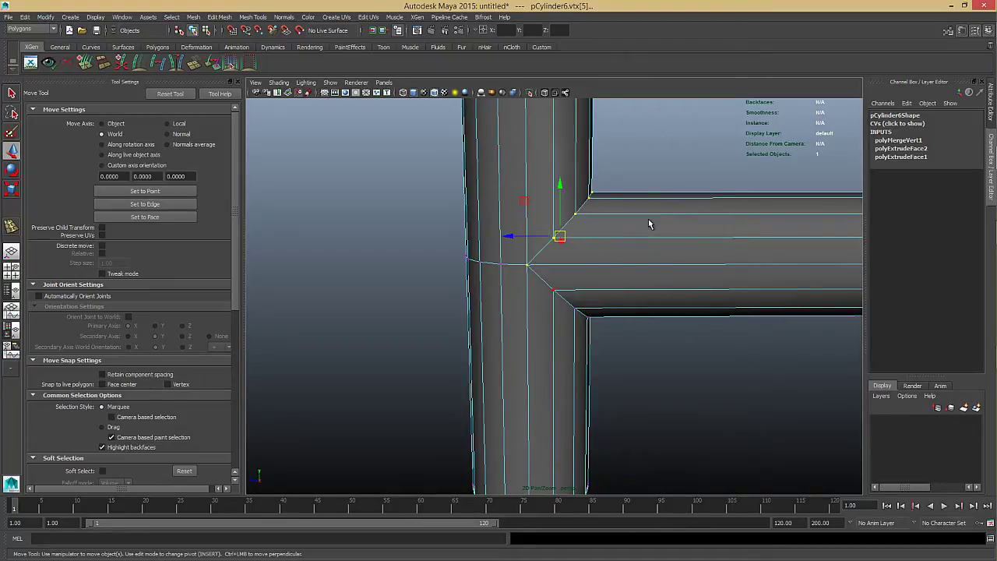
{"action": "left_click_drag", "start_coordinate": [670, 163], "coordinate": [141, 165]}
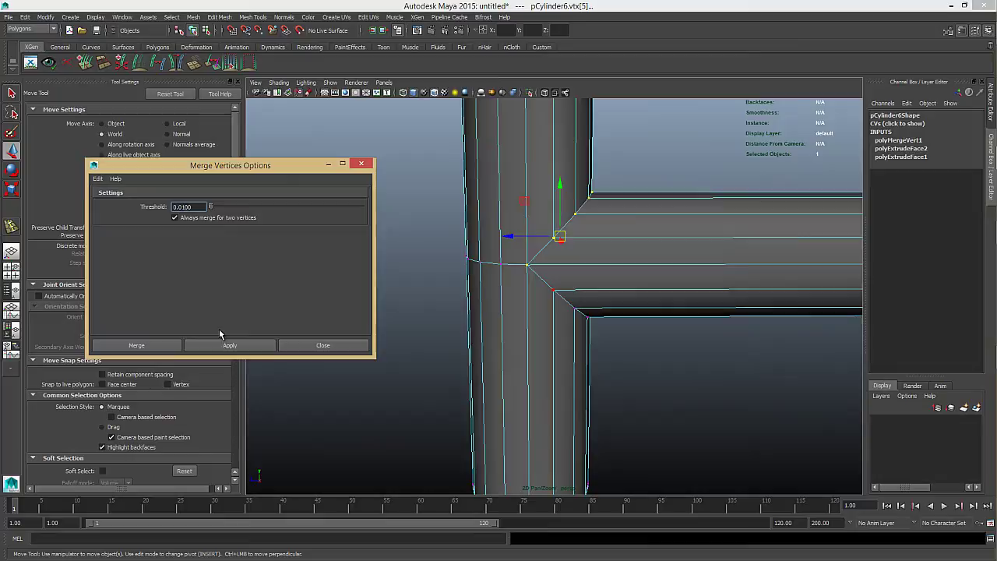
{"action": "left_click", "coordinate": [230, 347]}
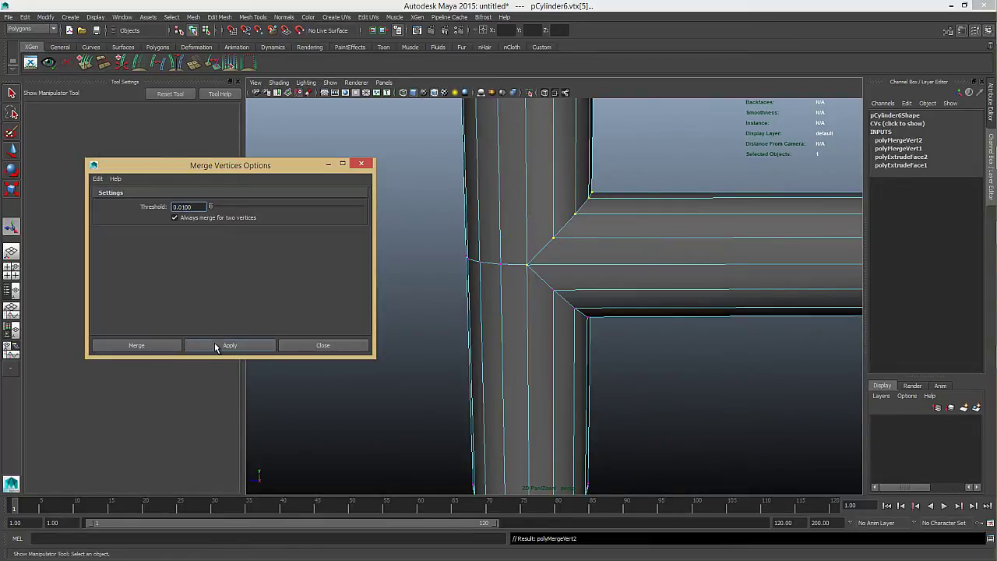
{"action": "left_click", "coordinate": [215, 347]}
- Examine the merged mesh with smooth preview on, then check the join seam up close without smoothing
{"action": "left_click_drag", "start_coordinate": [603, 275], "coordinate": [592, 294], "text": "alt"}
{"action": "right_click_drag", "start_coordinate": [597, 285], "coordinate": [591, 179]}
{"action": "left_click", "coordinate": [629, 238]}
{"action": "key", "text": "3"}
{"action": "left_click_drag", "start_coordinate": [591, 179], "coordinate": [588, 238], "text": "alt"}
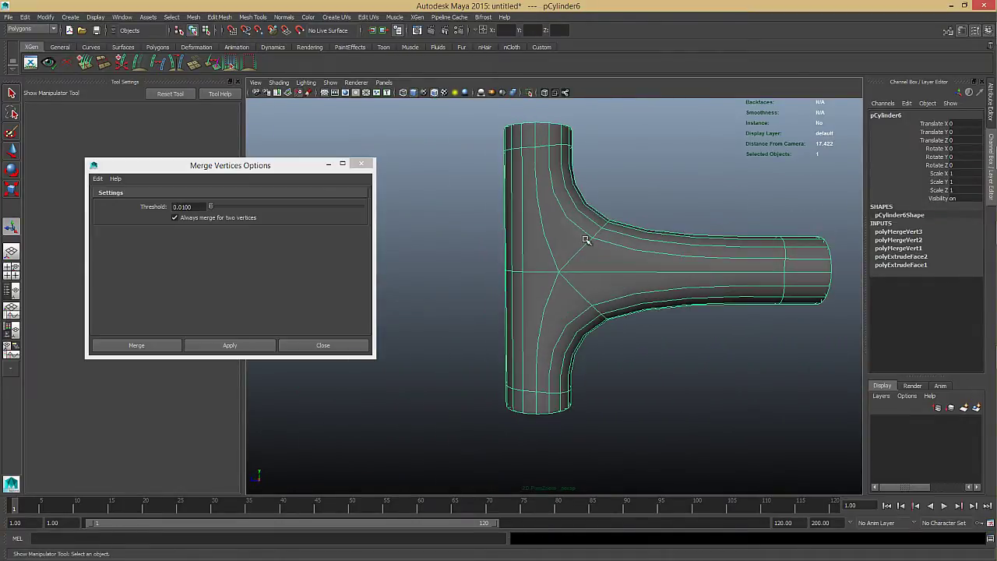
{"action": "key", "text": "1"}
{"action": "right_click_drag", "start_coordinate": [588, 255], "coordinate": [744, 274], "text": "alt"}
{"action": "middle_click_drag", "start_coordinate": [545, 207], "coordinate": [550, 240], "text": "alt"}
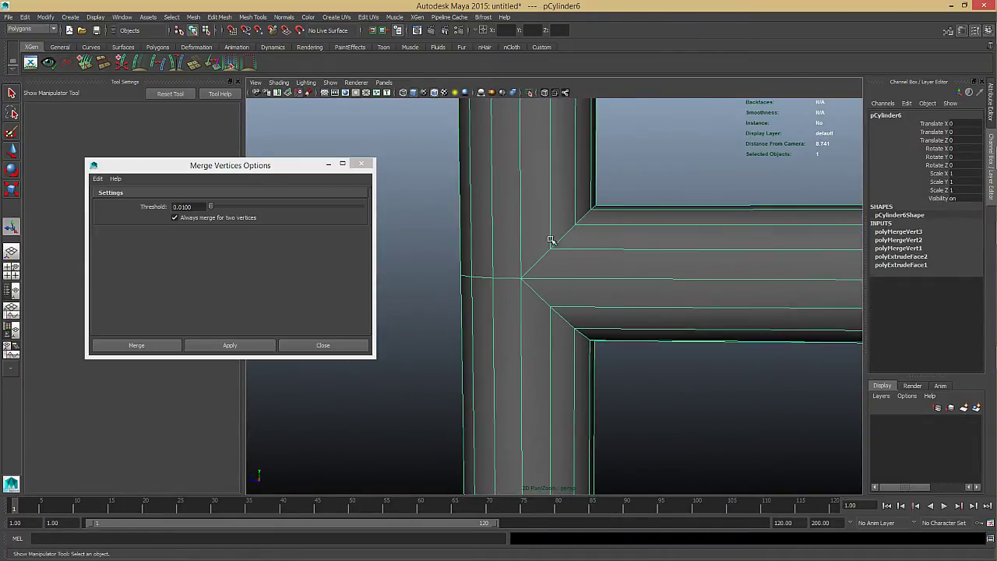
- Close the merge options, recheck the smoothed join and delete the mesh's construction history
{"action": "left_click", "coordinate": [361, 165]}
{"action": "key", "text": "3"}
{"action": "scroll", "coordinate": [557, 257], "scroll_direction": "down", "scroll_amount": 2}
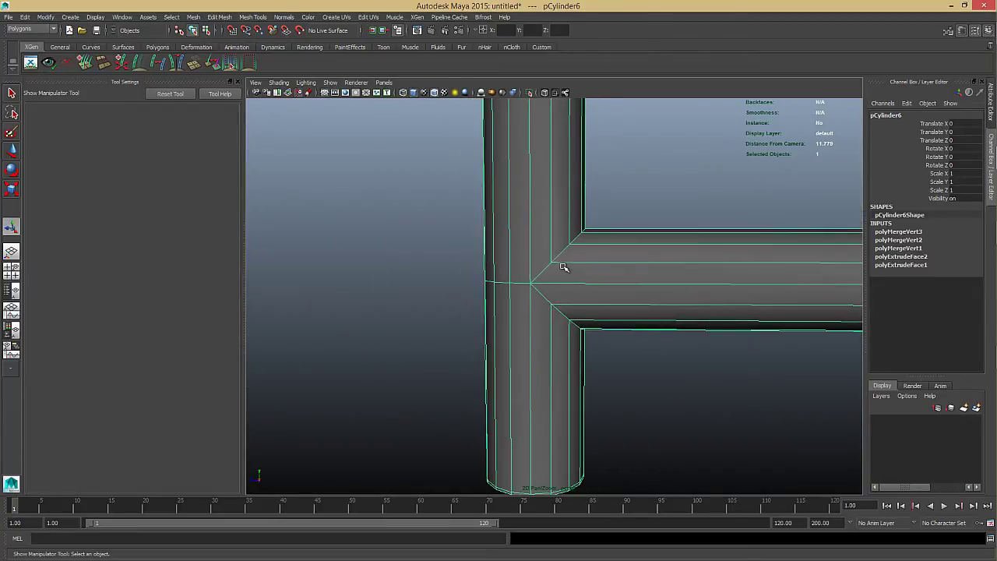
{"action": "left_click_drag", "start_coordinate": [600, 264], "coordinate": [561, 276], "text": "alt"}
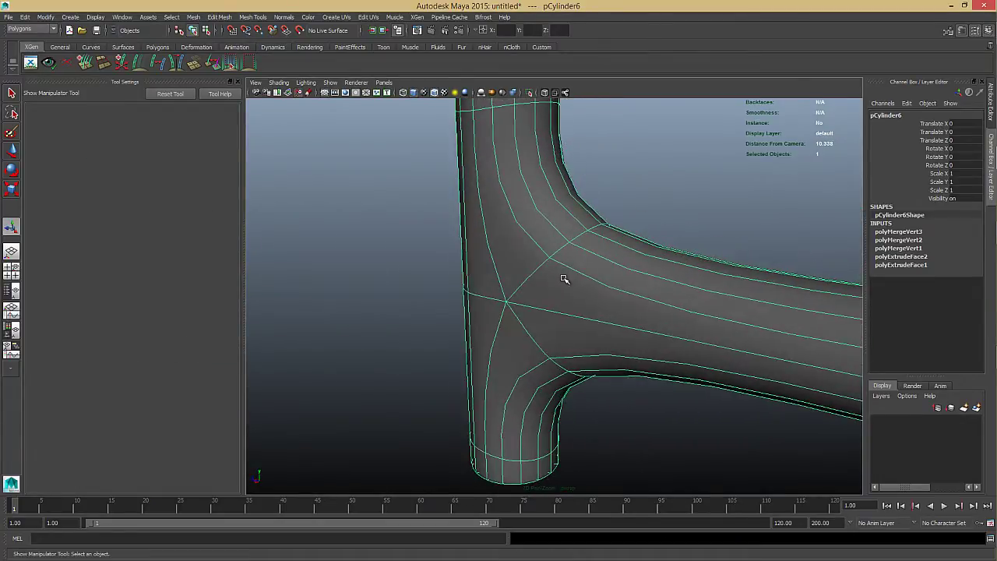
{"action": "key", "text": "alt+shift+d"}
- Turn off smooth preview and merge the vertices around the join again
{"action": "key", "text": "1"}
{"action": "mouse_move", "coordinate": [533, 286]}
{"action": "right_mouse_down"}
{"action": "mouse_move", "coordinate": [599, 239]}
{"action": "mouse_move", "coordinate": [469, 294]}
{"action": "right_mouse_up"}
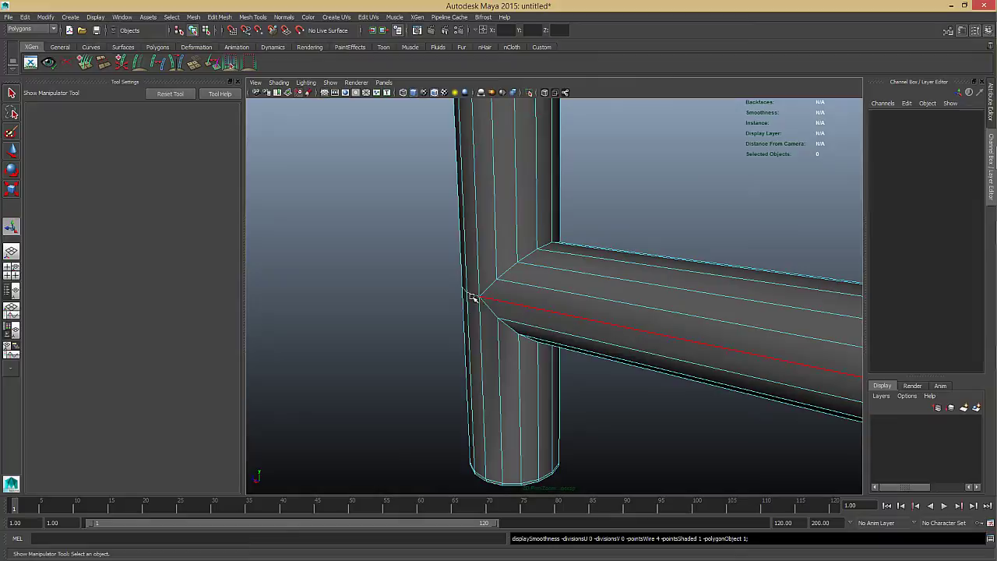
{"action": "left_click_drag", "start_coordinate": [652, 184], "coordinate": [439, 382]}
{"action": "mouse_move", "coordinate": [471, 421]}
{"action": "right_mouse_down", "text": "ctrl"}
{"action": "mouse_move", "coordinate": [450, 349]}
{"action": "mouse_move", "coordinate": [500, 339]}
{"action": "right_mouse_up", "text": "ctrl"}
{"action": "left_click_drag", "start_coordinate": [535, 346], "coordinate": [580, 263], "text": "alt"}
{"action": "key", "text": "F8"}
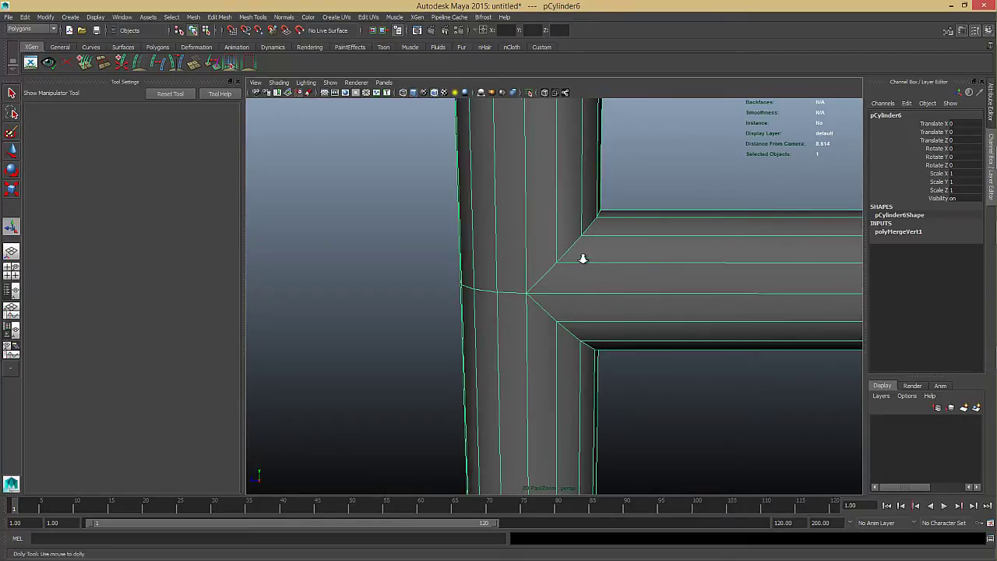
- Insert supporting edge loops close to the join seam on the upper, lower and side cylinder sections
{"action": "scroll", "coordinate": [583, 259], "scroll_direction": "up", "scroll_amount": 2}
{"action": "right_click_drag", "start_coordinate": [572, 211], "coordinate": [536, 271], "text": "shift"}
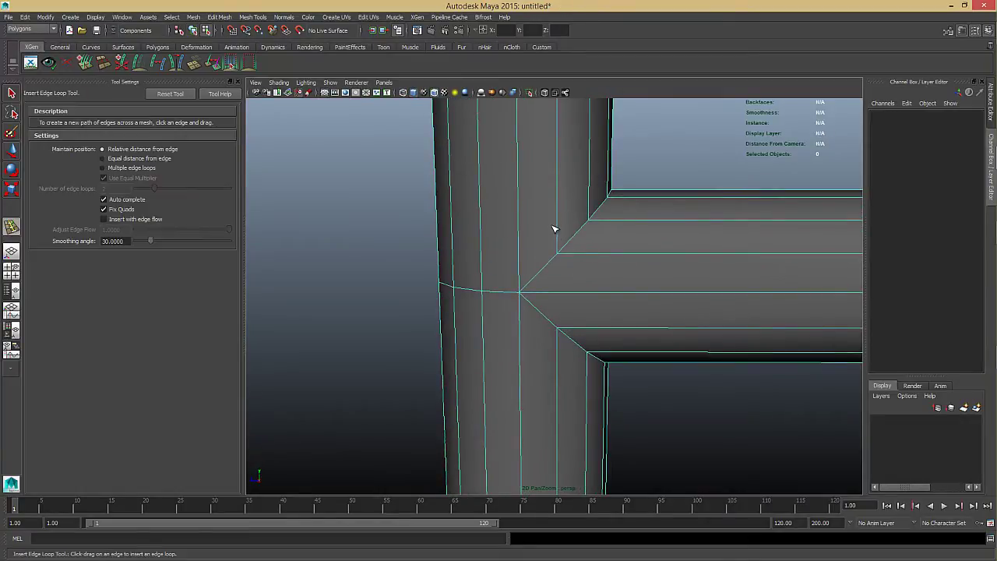
{"action": "left_click_drag", "start_coordinate": [557, 231], "coordinate": [559, 275]}
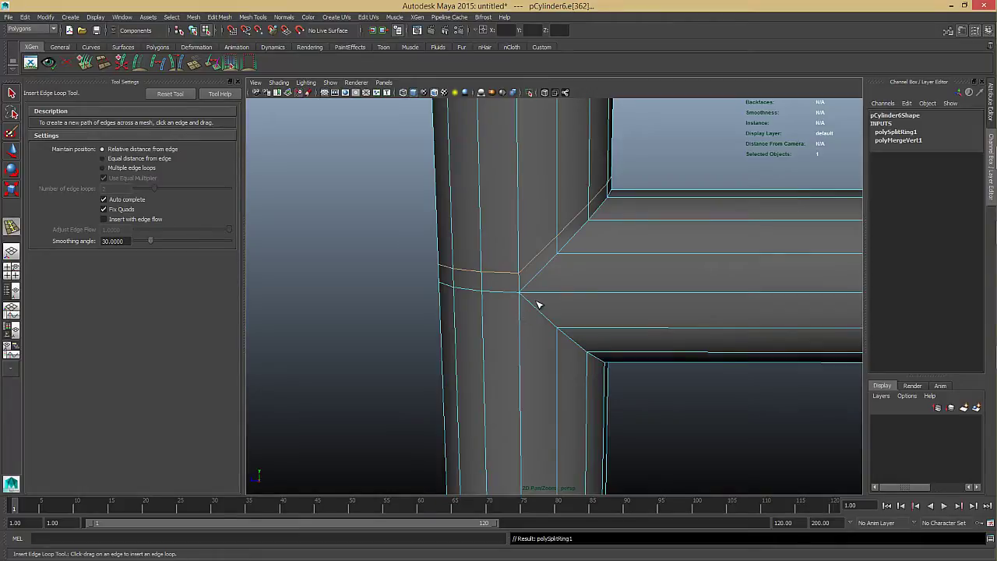
{"action": "left_click_drag", "start_coordinate": [522, 316], "coordinate": [547, 294]}
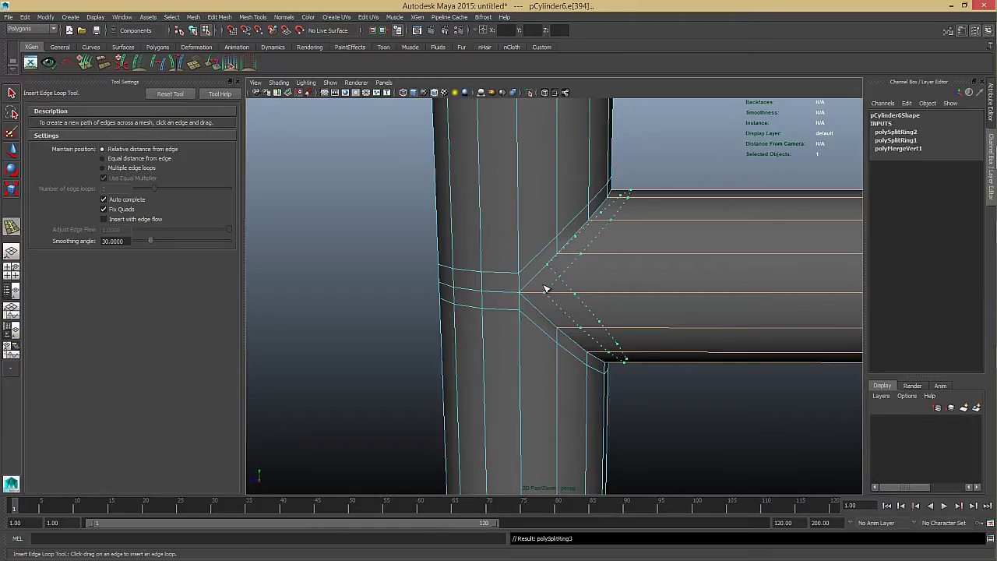
{"action": "left_click_drag", "start_coordinate": [545, 288], "coordinate": [548, 294]}
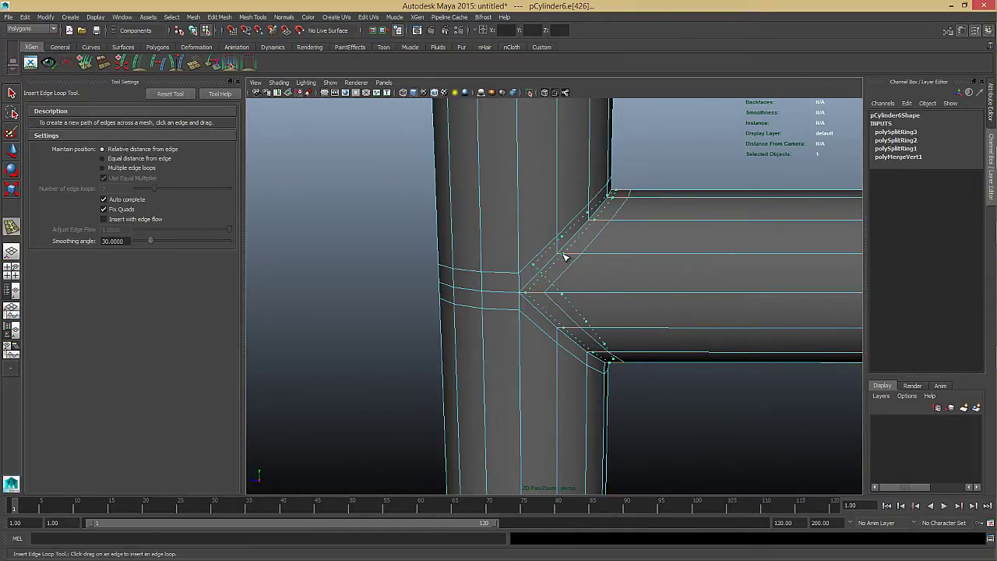
{"action": "left_click_drag", "start_coordinate": [565, 257], "coordinate": [563, 264]}
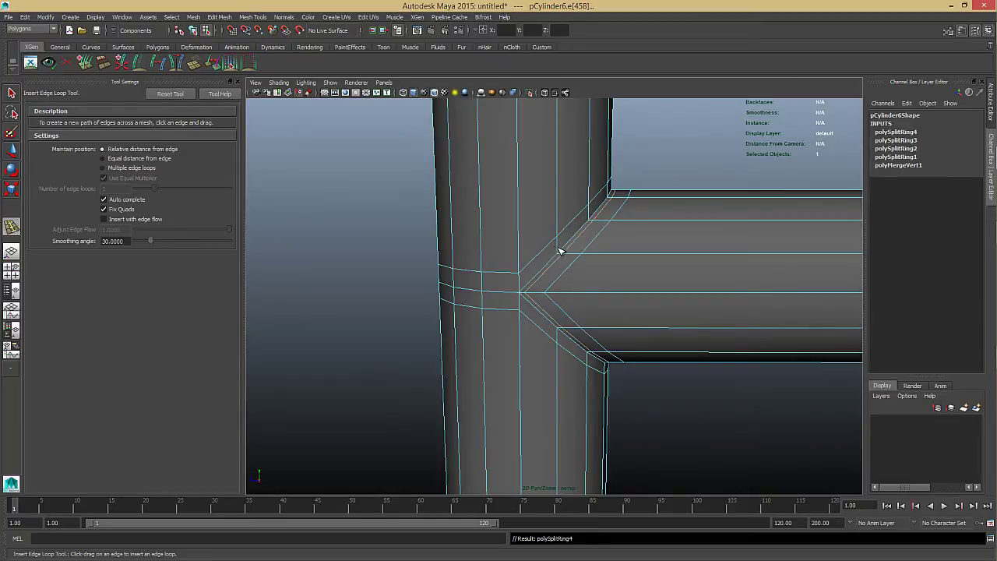
{"action": "key", "text": "ctrl+z"}
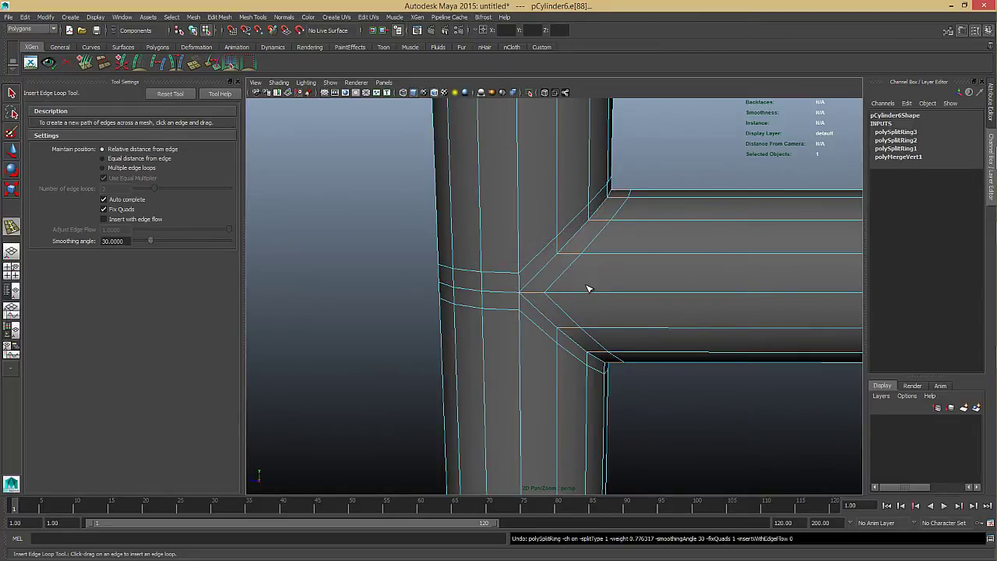
{"action": "key", "text": "w"}
- Turn on smooth preview for the whole mesh, deselect it and inspect the sharpened join
{"action": "key", "text": "F8"}
{"action": "left_click", "coordinate": [643, 245]}
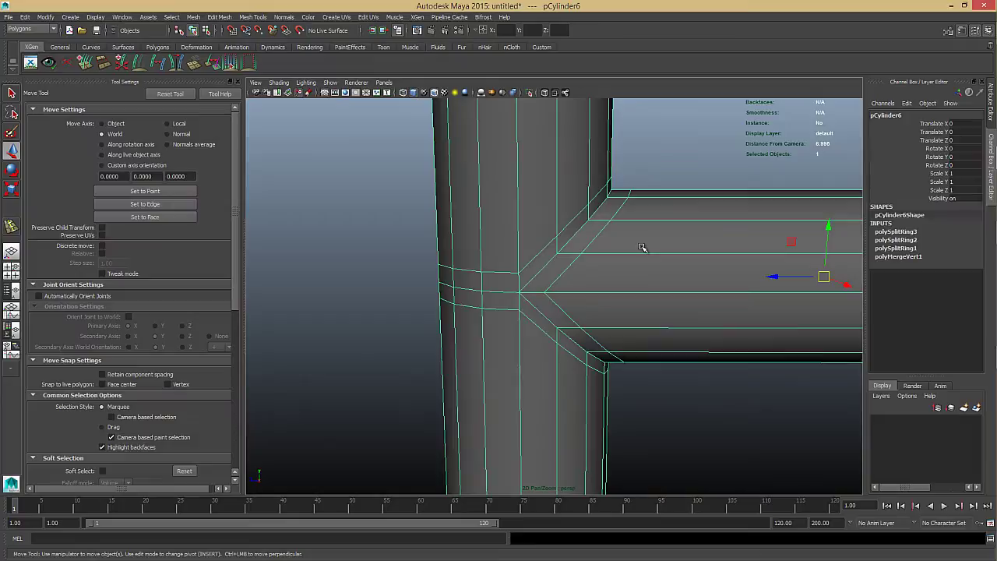
{"action": "key", "text": "3"}
{"action": "left_click", "coordinate": [676, 184]}
{"action": "right_click_drag", "start_coordinate": [593, 238], "coordinate": [559, 270], "text": "alt"}
{"action": "key", "text": "alt+5"}
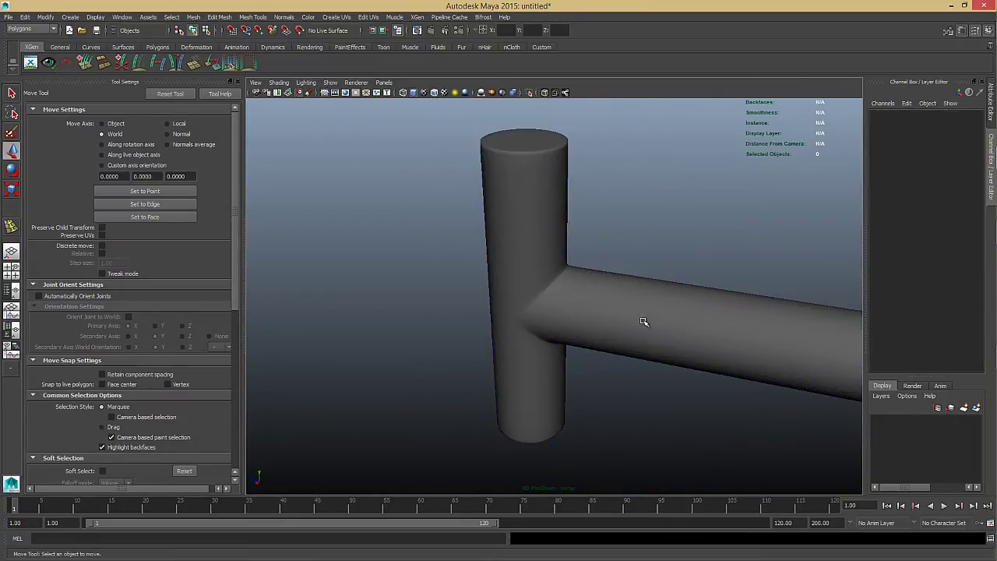
{"action": "mouse_move", "coordinate": [644, 322]}
{"action": "left_mouse_down", "text": "alt"}
{"action": "mouse_move", "coordinate": [481, 343]}
{"action": "mouse_move", "coordinate": [415, 325]}
{"action": "mouse_move", "coordinate": [548, 289]}
{"action": "mouse_move", "coordinate": [677, 303]}
{"action": "mouse_move", "coordinate": [544, 334]}
{"action": "mouse_move", "coordinate": [407, 330]}
{"action": "mouse_move", "coordinate": [661, 309]}
{"action": "left_mouse_up", "text": "alt"}
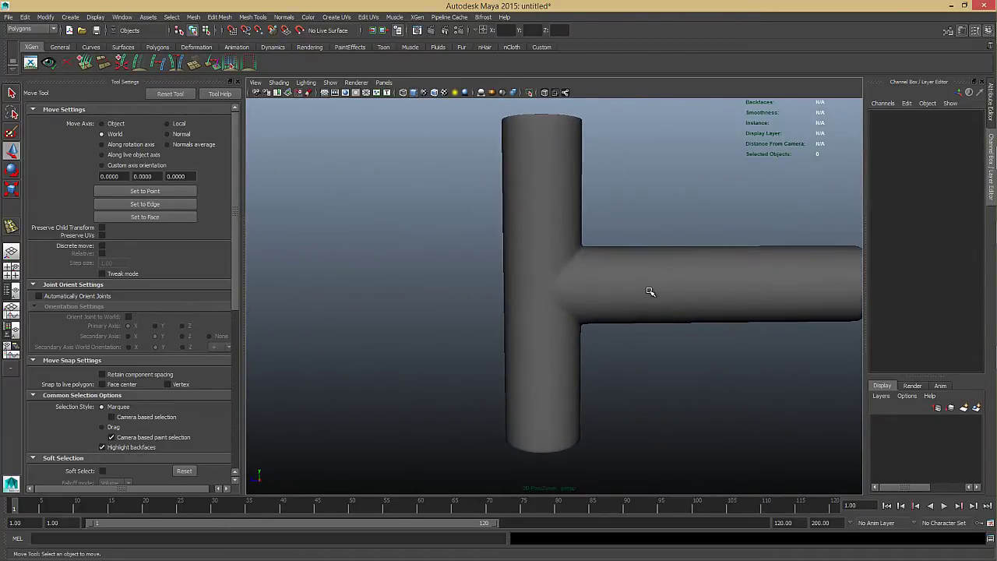
- Examine the supporting edge loops around the smoothed cylinder join, toggling the mesh's selection to compare the wireframe with the shaded surface
{"action": "left_click", "coordinate": [632, 297]}
{"action": "right_click_drag", "start_coordinate": [600, 300], "coordinate": [615, 302], "text": "alt"}
{"action": "middle_click_drag", "start_coordinate": [615, 302], "coordinate": [563, 309], "text": "alt"}
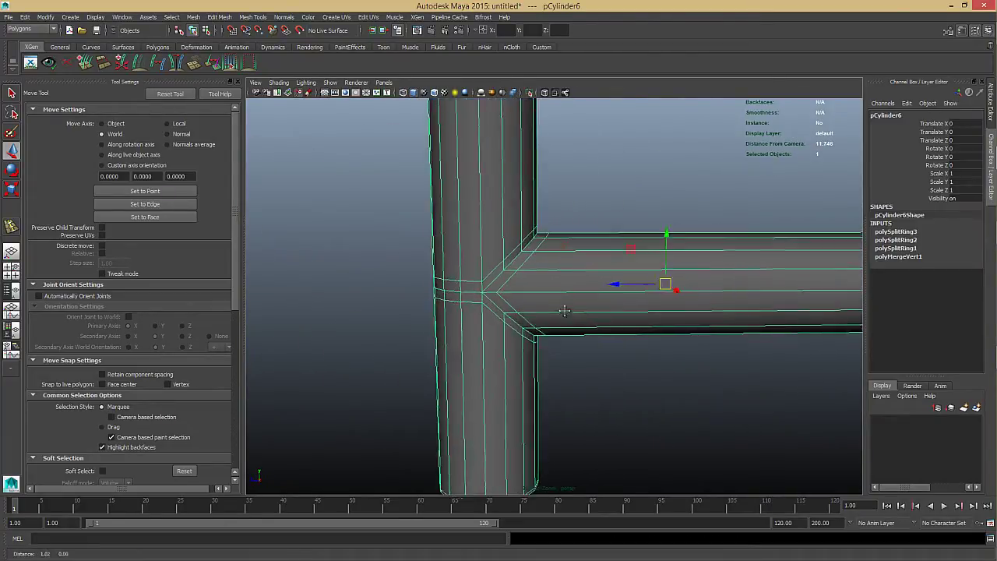
{"action": "right_click_drag", "start_coordinate": [563, 310], "coordinate": [521, 292], "text": "alt"}
{"action": "left_click_drag", "start_coordinate": [522, 292], "coordinate": [552, 292], "text": "alt"}
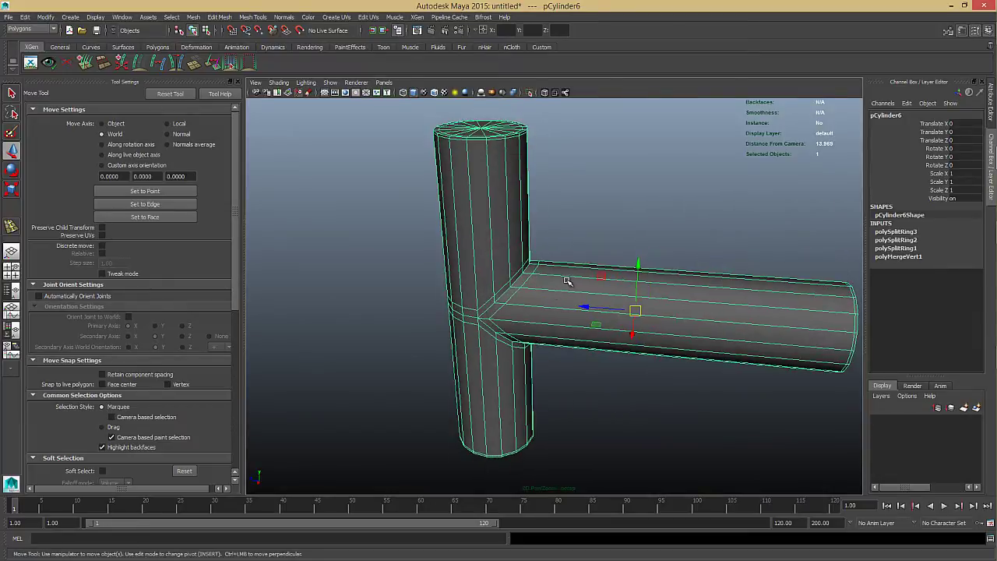
{"action": "left_click", "coordinate": [572, 252]}
{"action": "left_click", "coordinate": [555, 298]}
{"action": "mouse_move", "coordinate": [552, 301]}
{"action": "left_mouse_down"}
{"action": "mouse_move", "coordinate": [578, 270]}
{"action": "mouse_move", "coordinate": [564, 296]}
{"action": "left_mouse_up"}
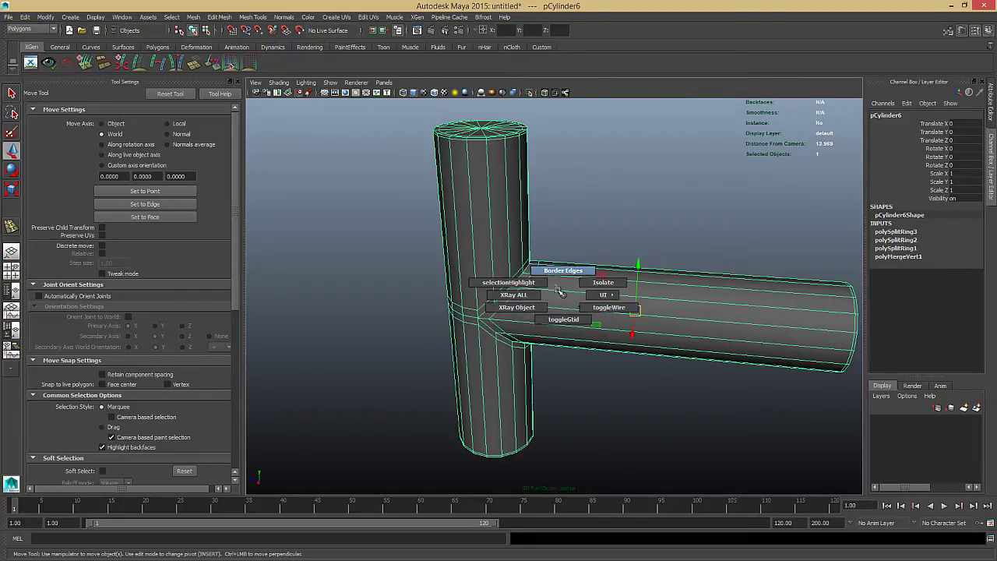
{"action": "left_click", "coordinate": [608, 234]}
{"action": "right_click_drag", "start_coordinate": [595, 293], "coordinate": [544, 303], "text": "alt"}
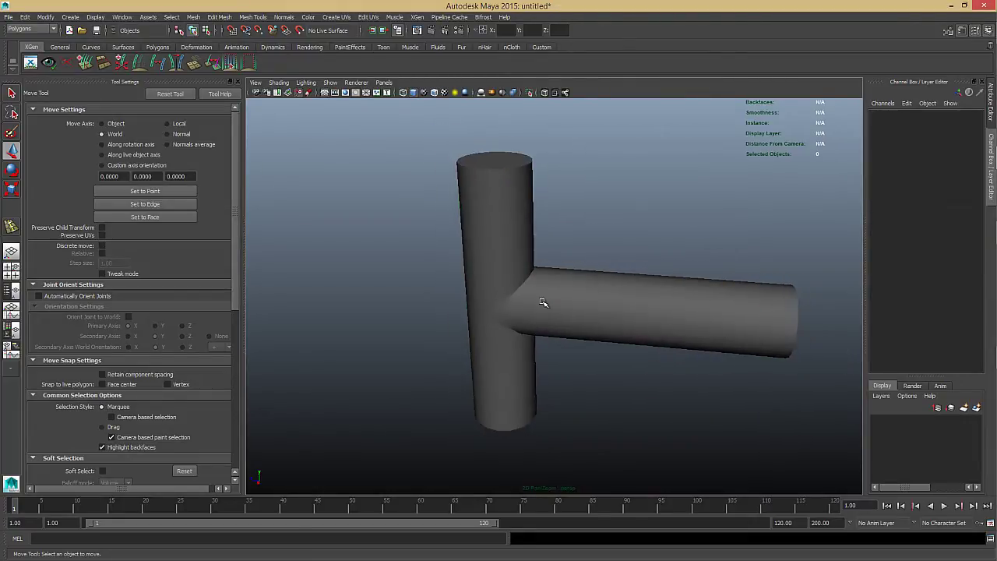
{"action": "left_click", "coordinate": [548, 310]}
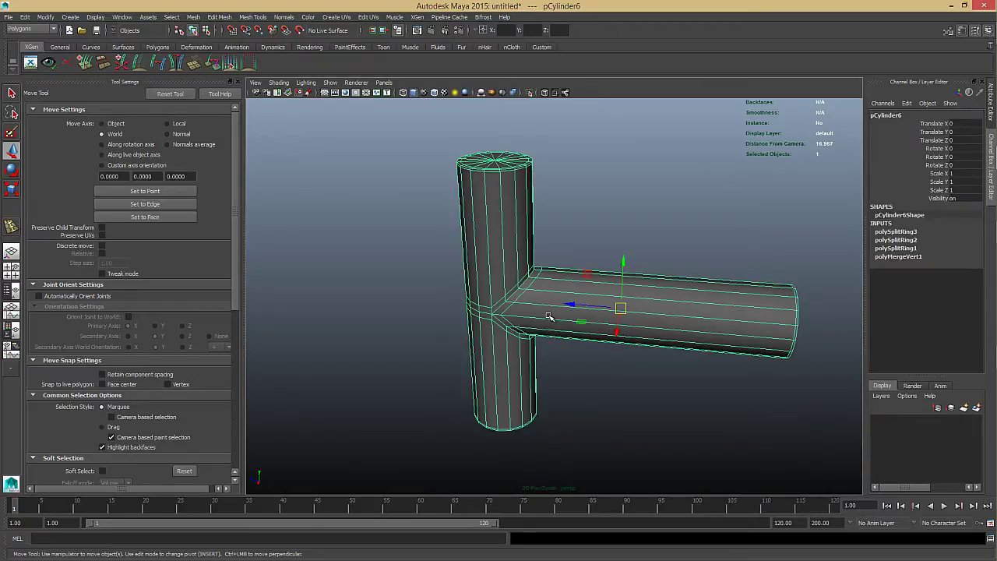
{"action": "scroll", "coordinate": [548, 317], "scroll_direction": "down", "scroll_amount": 5}
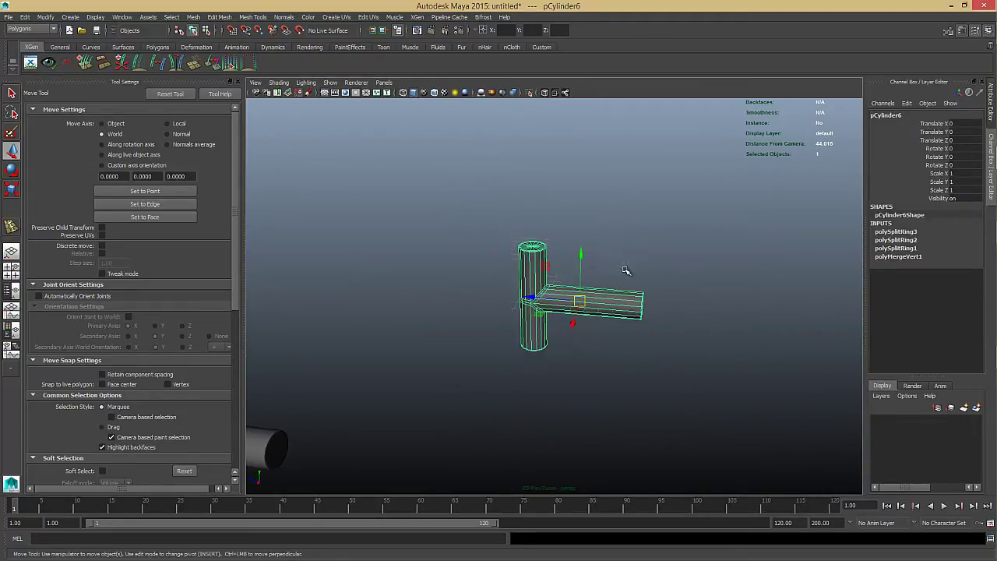
{"action": "mouse_move", "coordinate": [625, 270]}
{"action": "left_mouse_down", "text": "alt"}
{"action": "mouse_move", "coordinate": [661, 315]}
{"action": "mouse_move", "coordinate": [627, 282]}
{"action": "mouse_move", "coordinate": [635, 265]}
{"action": "left_mouse_up", "text": "alt"}
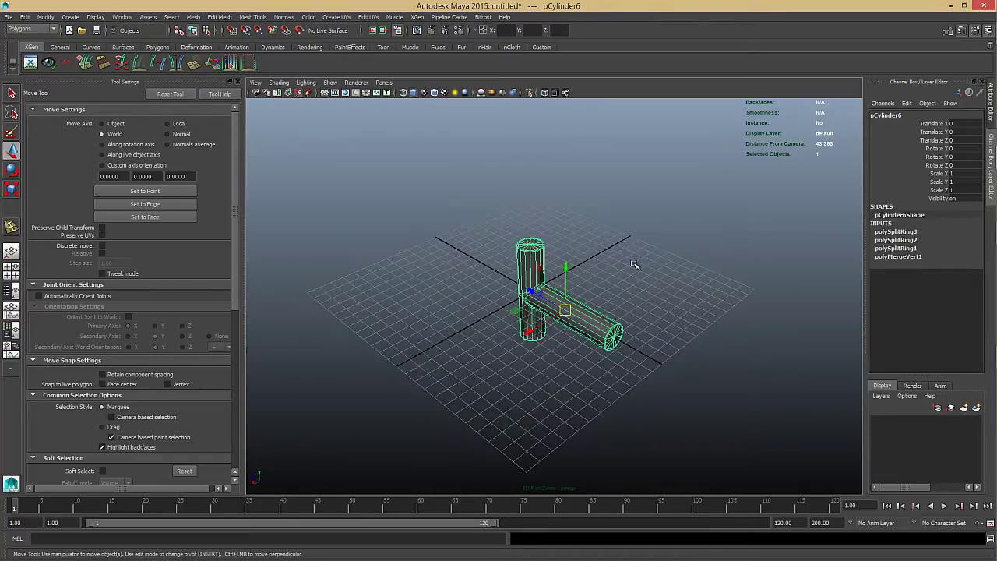
{"action": "key", "text": "ctrl+d"}
{"action": "middle_click_drag", "start_coordinate": [627, 339], "coordinate": [697, 290]}
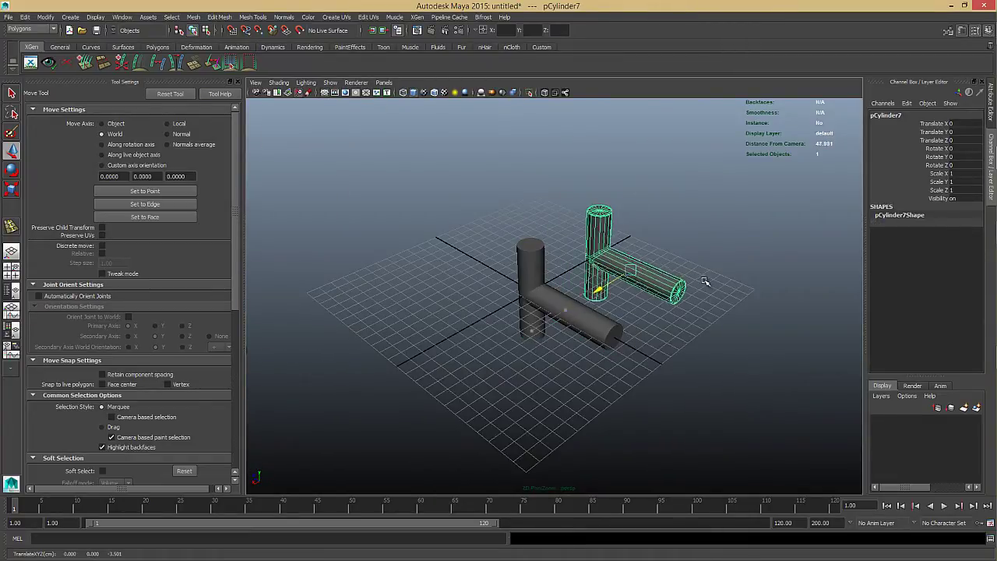
{"action": "key", "text": "Delete"}
- Examine the example sphere with its short pipe and the smooth transition where the two shapes meet
{"action": "left_click_drag", "start_coordinate": [635, 313], "coordinate": [556, 334], "text": "alt"}
{"action": "left_click", "coordinate": [537, 331]}
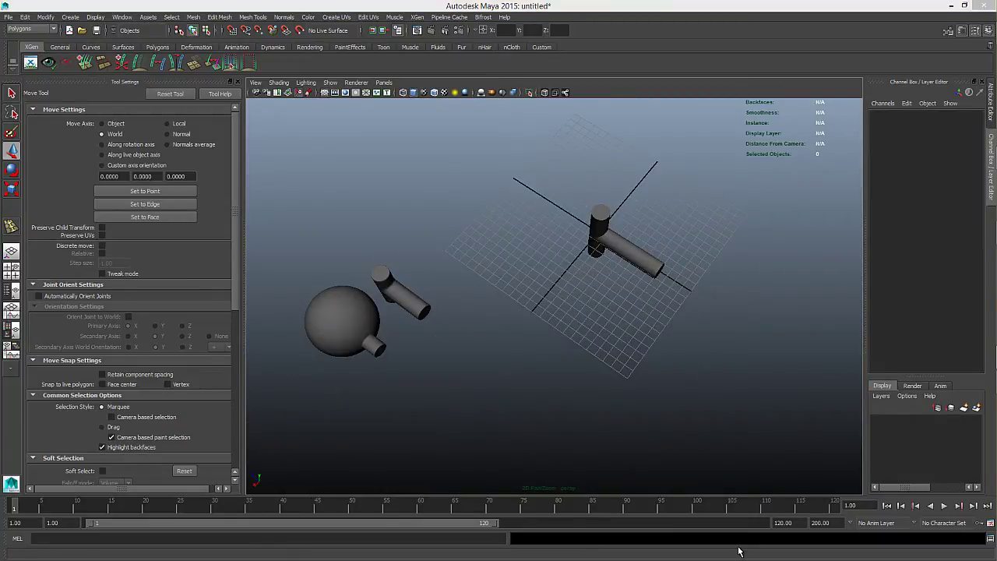
{"action": "left_click", "coordinate": [311, 321]}
{"action": "key", "text": "f"}
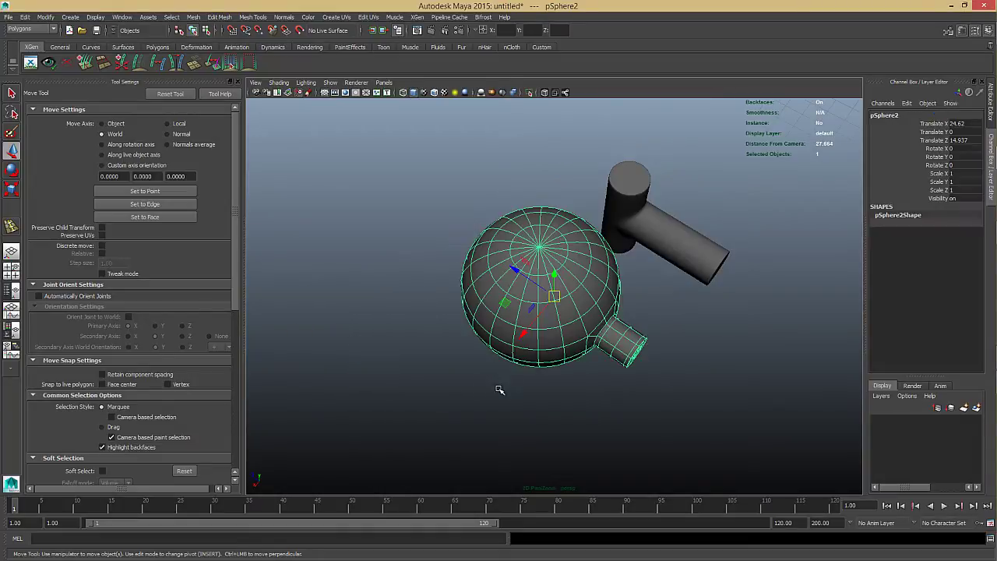
{"action": "left_click_drag", "start_coordinate": [500, 389], "coordinate": [574, 371], "text": "alt"}
{"action": "right_click_drag", "start_coordinate": [703, 367], "coordinate": [767, 366], "text": "alt"}
{"action": "middle_click_drag", "start_coordinate": [756, 382], "coordinate": [653, 372], "text": "alt"}
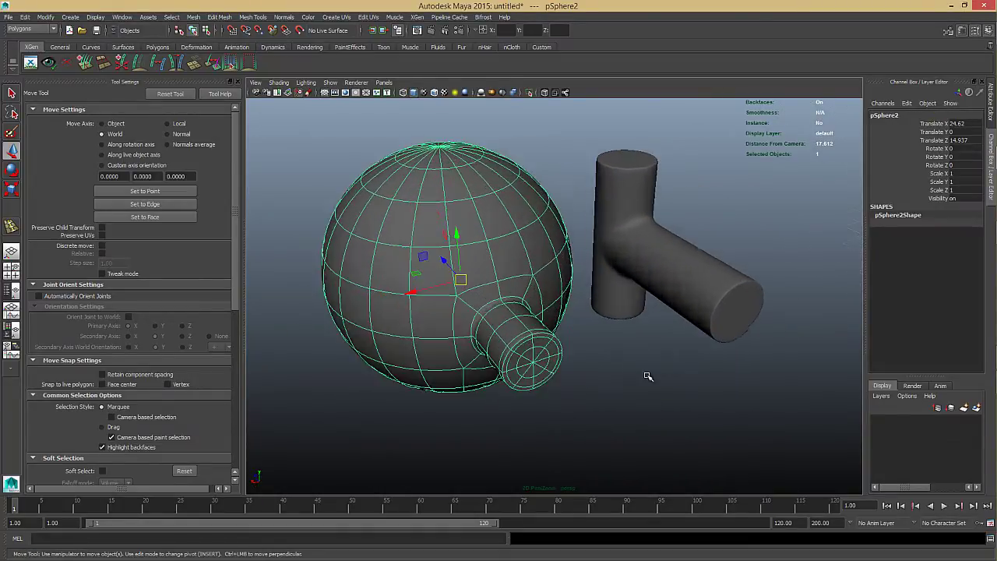
{"action": "left_click", "coordinate": [615, 388]}
{"action": "left_click_drag", "start_coordinate": [609, 390], "coordinate": [603, 396], "text": "alt"}
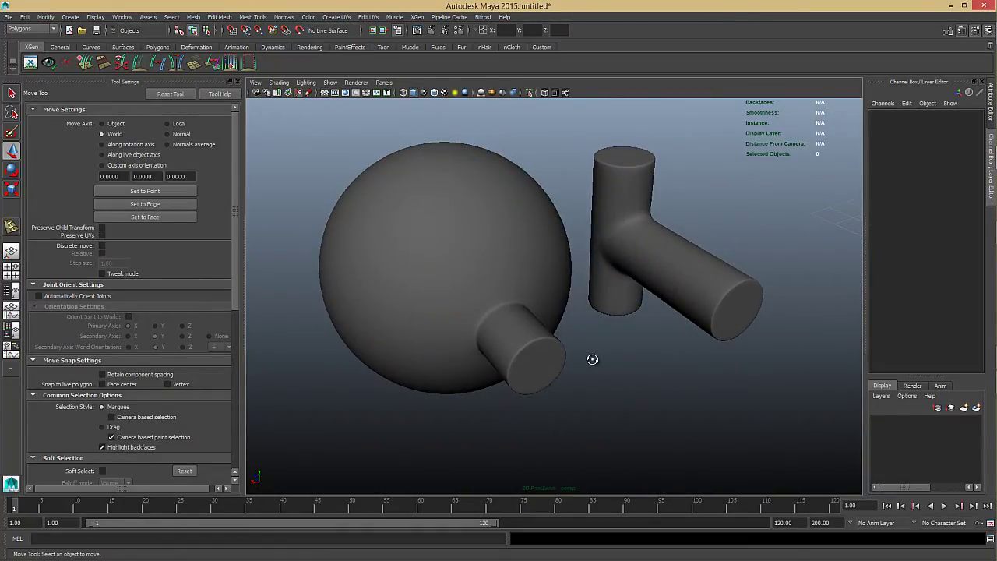
{"action": "left_click_drag", "start_coordinate": [592, 359], "coordinate": [557, 373], "text": "alt"}
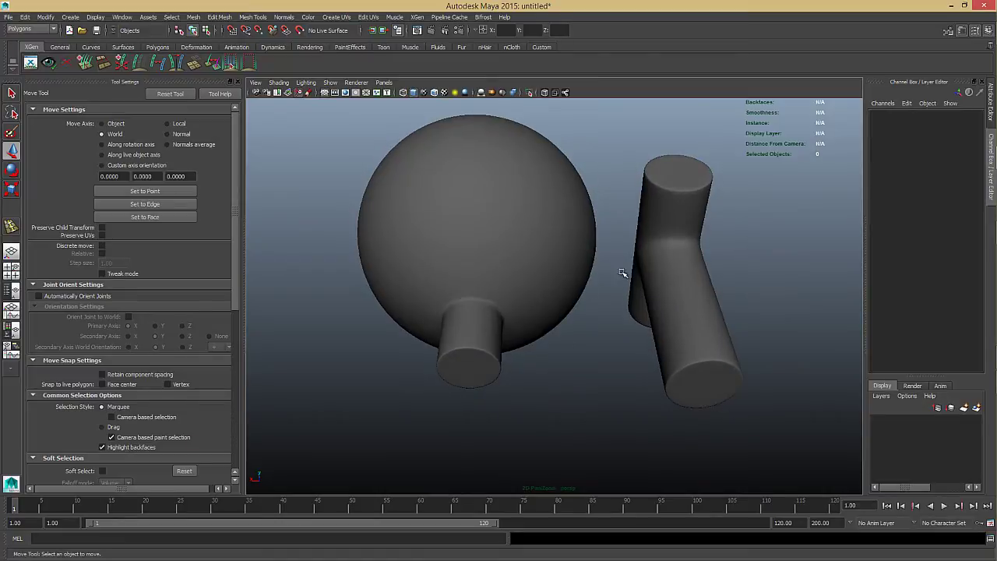
- Compare the edge flow of the example sphere-and-pipe mesh with that of the neighbouring joined cylinders
{"action": "left_click", "coordinate": [684, 248]}
{"action": "left_click_drag", "start_coordinate": [601, 317], "coordinate": [646, 298], "text": "alt"}
{"action": "left_click", "coordinate": [516, 311]}
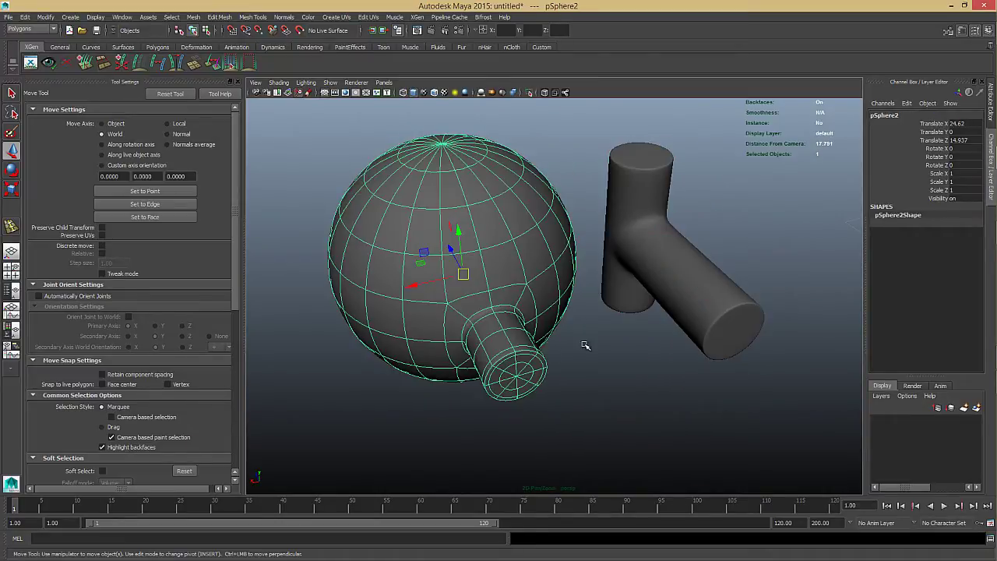
{"action": "left_click", "coordinate": [667, 282]}
{"action": "left_click", "coordinate": [523, 292]}
{"action": "left_click_drag", "start_coordinate": [522, 291], "coordinate": [657, 279], "text": "alt"}
{"action": "left_click", "coordinate": [671, 247]}
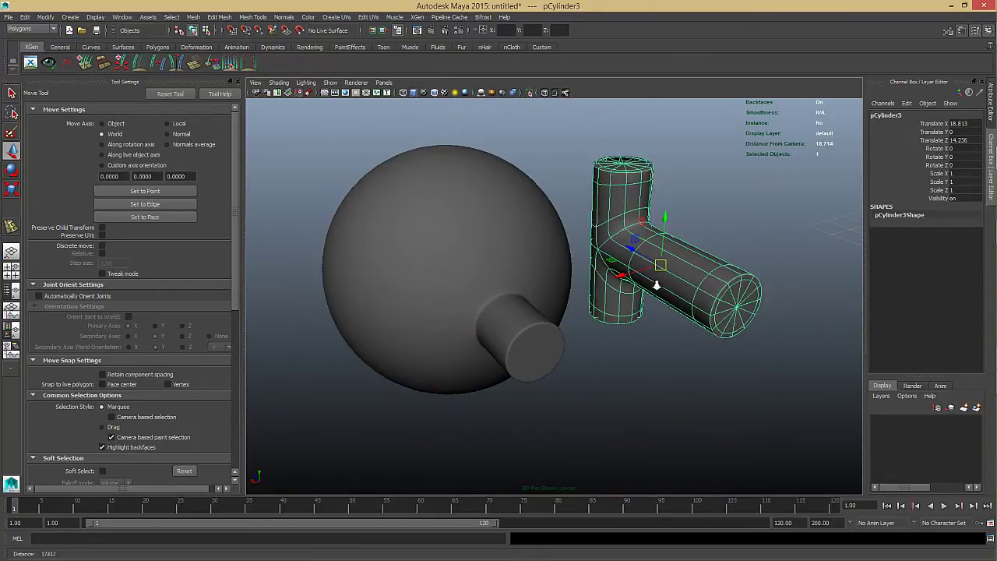
{"action": "scroll", "coordinate": [656, 285], "scroll_direction": "down", "scroll_amount": 3}
{"action": "middle_click_drag", "start_coordinate": [483, 284], "coordinate": [179, 288], "text": "alt"}
{"action": "left_click", "coordinate": [581, 320]}
{"action": "scroll", "coordinate": [568, 331], "scroll_direction": "down", "scroll_amount": 8}
{"action": "left_click_drag", "start_coordinate": [566, 334], "coordinate": [573, 316], "text": "alt"}
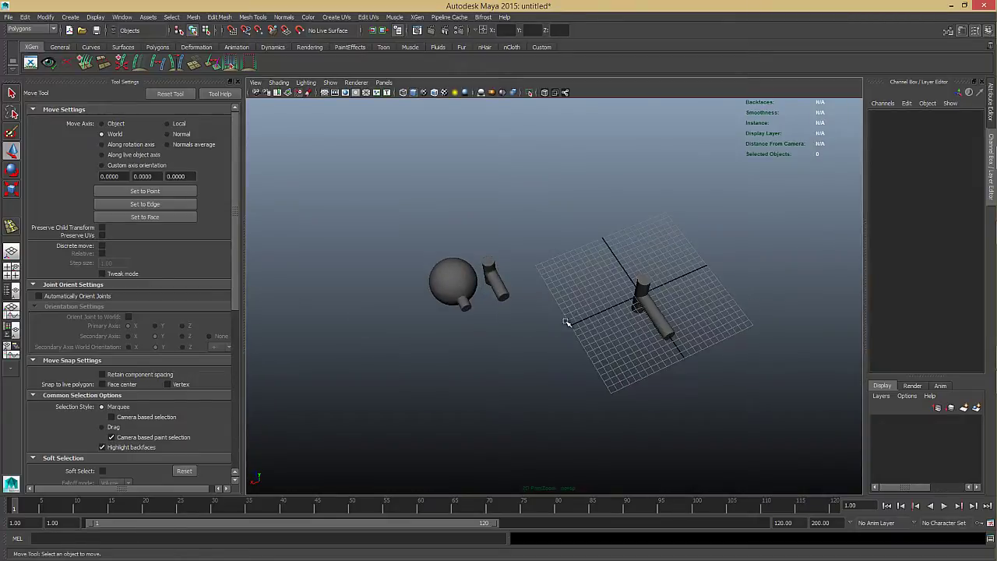
{"action": "right_click", "coordinate": [573, 316], "text": "shift"}
{"action": "left_click", "coordinate": [611, 316]}
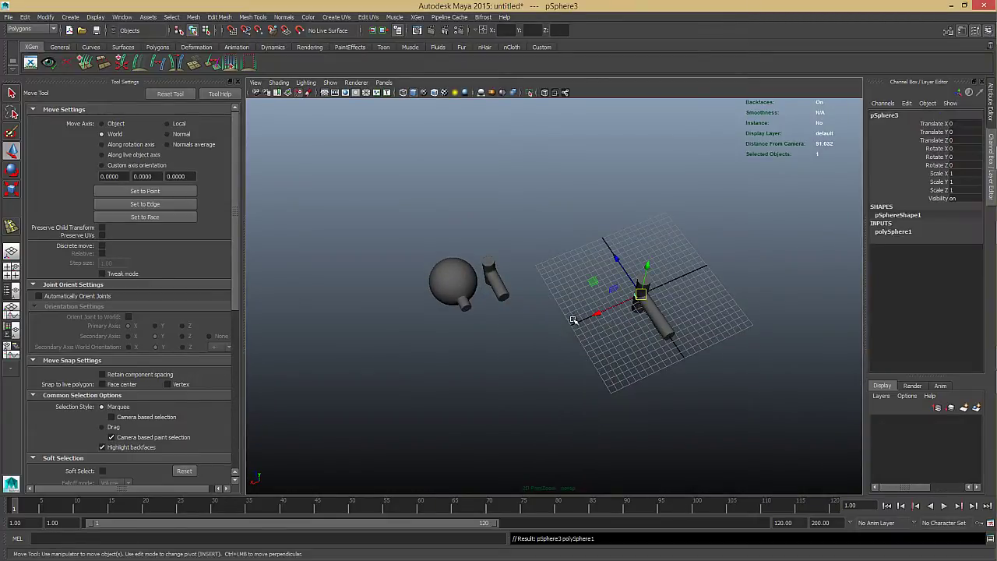
{"action": "key", "text": "ctrl+z"}
- Create a polygon sphere at the origin and move the joined cylinder mesh away from it along the X axis
{"action": "right_click", "coordinate": [566, 336], "text": "shift"}
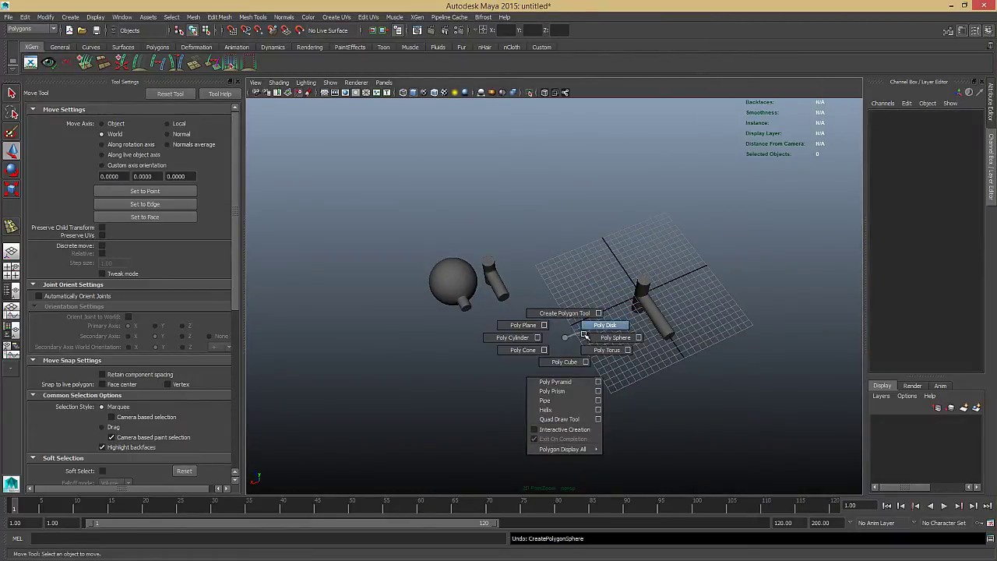
{"action": "right_click_drag", "start_coordinate": [584, 335], "coordinate": [595, 338], "text": "shift"}
{"action": "left_click", "coordinate": [663, 320]}
{"action": "left_click_drag", "start_coordinate": [611, 331], "coordinate": [770, 303]}
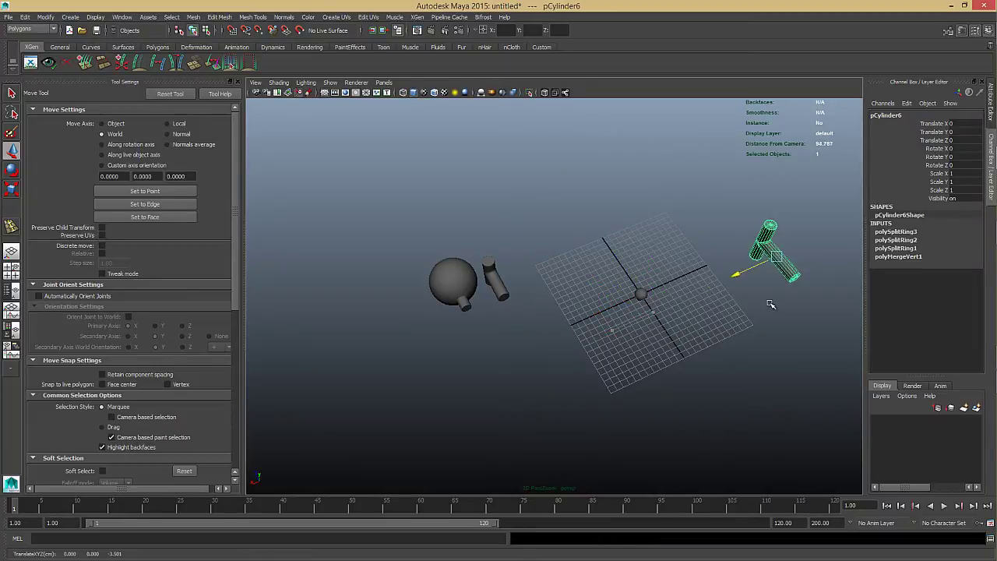
- Scale the new sphere uniformly to about 2.42
{"action": "left_click", "coordinate": [642, 296]}
{"action": "key", "text": "f"}
{"action": "right_click_drag", "start_coordinate": [683, 318], "coordinate": [602, 315], "text": "alt"}
{"action": "left_click_drag", "start_coordinate": [573, 374], "coordinate": [584, 330], "text": "alt"}
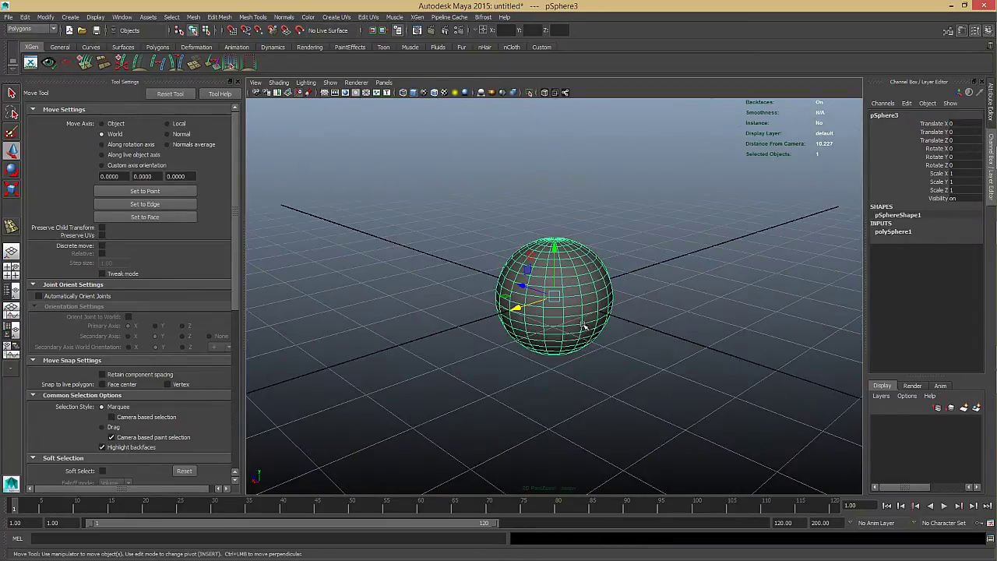
{"action": "key", "text": "r"}
{"action": "middle_click_drag", "start_coordinate": [596, 338], "coordinate": [719, 280]}
{"action": "left_click_drag", "start_coordinate": [798, 273], "coordinate": [860, 265], "text": "alt"}
- Show the sphere's creation settings and examine its axis and height subdivisions from several angles
{"action": "left_click", "coordinate": [897, 233]}
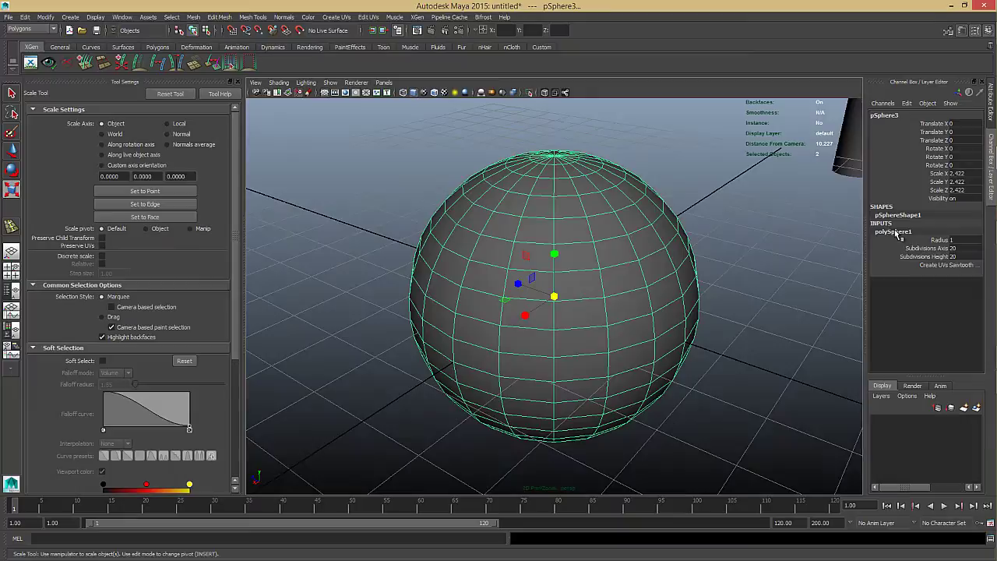
{"action": "right_click_drag", "start_coordinate": [770, 287], "coordinate": [636, 290], "text": "alt"}
{"action": "left_click_drag", "start_coordinate": [596, 296], "coordinate": [563, 290], "text": "alt"}
{"action": "right_click_drag", "start_coordinate": [563, 290], "coordinate": [667, 301], "text": "alt"}
{"action": "left_click_drag", "start_coordinate": [667, 301], "coordinate": [616, 312], "text": "alt"}
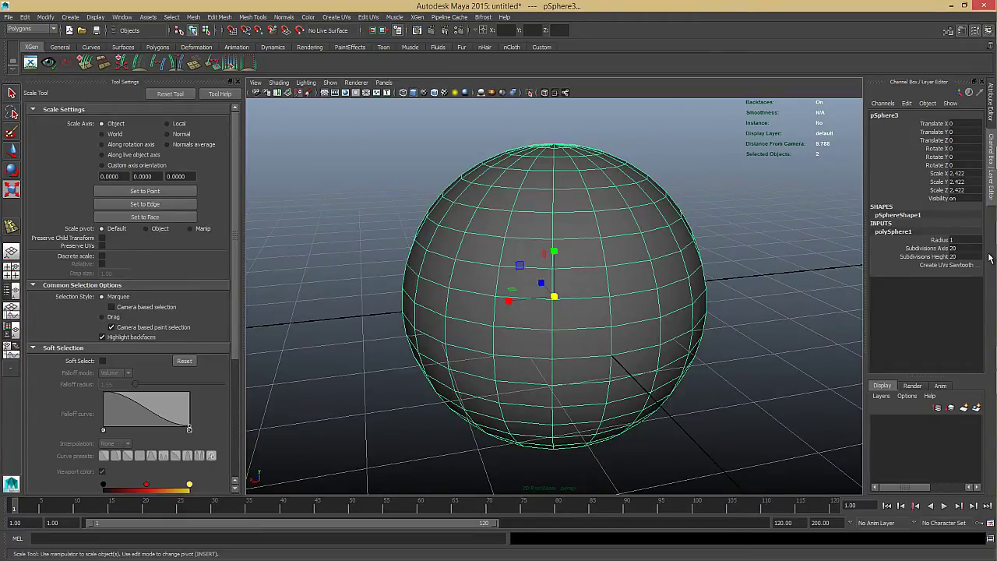
{"action": "right_click_drag", "start_coordinate": [726, 318], "coordinate": [667, 302], "text": "alt"}
{"action": "left_click", "coordinate": [661, 300]}
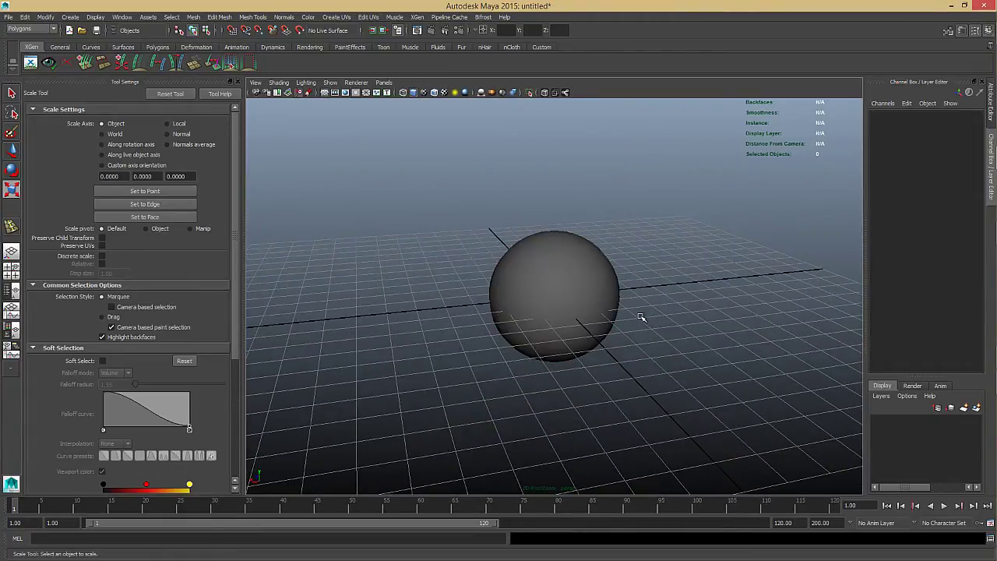
- Create a polygon cylinder, rotate it 90 degrees in X, move it to about Z -3.75 beside the sphere, and show wireframe on shaded
{"action": "right_click", "coordinate": [675, 313], "text": "shift"}
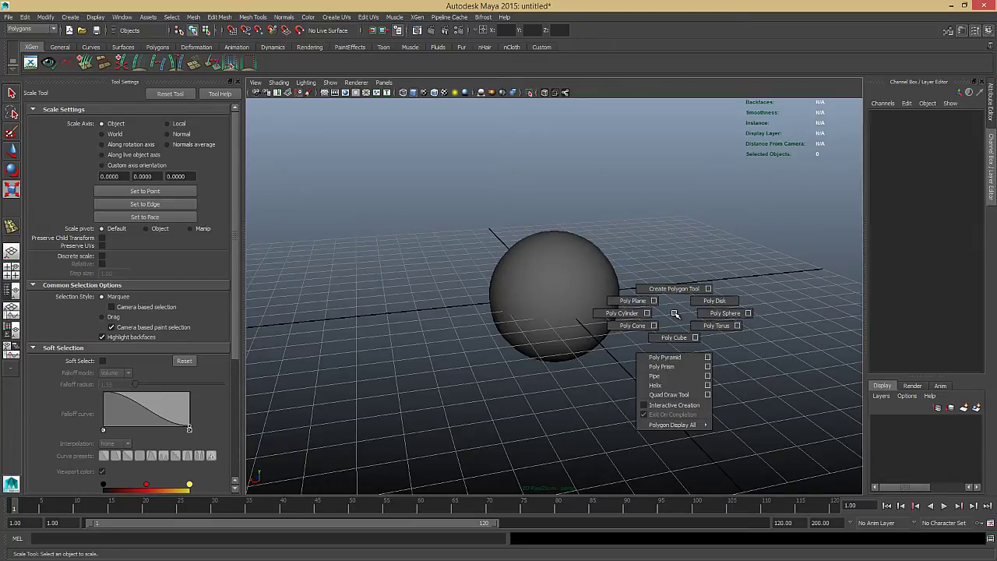
{"action": "left_click", "coordinate": [611, 313]}
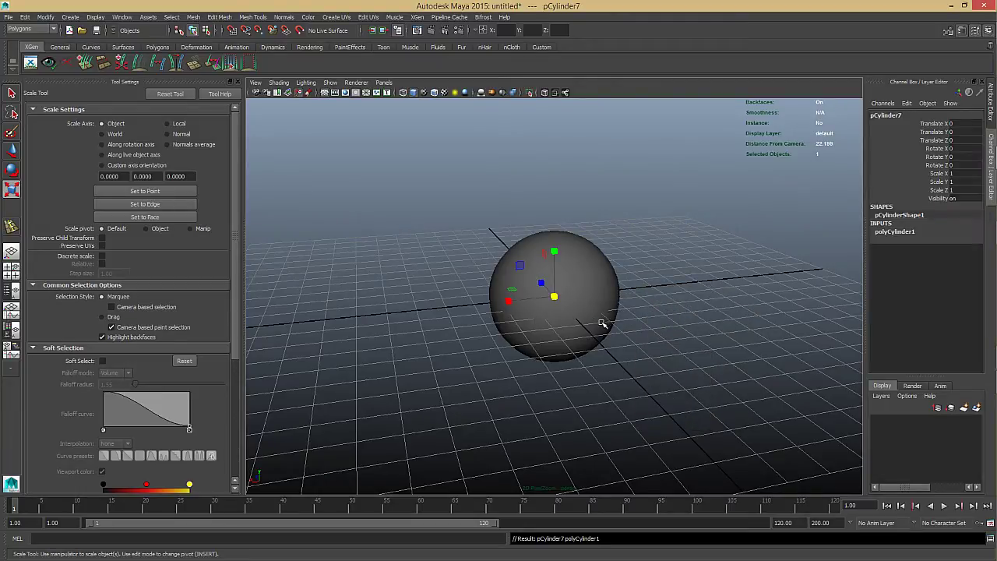
{"action": "mouse_move", "coordinate": [602, 324]}
{"action": "left_mouse_down", "text": "alt"}
{"action": "mouse_move", "coordinate": [634, 345]}
{"action": "mouse_move", "coordinate": [616, 334]}
{"action": "mouse_move", "coordinate": [680, 345]}
{"action": "mouse_move", "coordinate": [680, 307]}
{"action": "mouse_move", "coordinate": [639, 260]}
{"action": "left_mouse_up", "text": "alt"}
{"action": "key", "text": "w"}
{"action": "key", "text": "e"}
{"action": "key", "text": "alt+5"}
{"action": "right_click_drag", "start_coordinate": [599, 335], "coordinate": [723, 374], "text": "alt"}
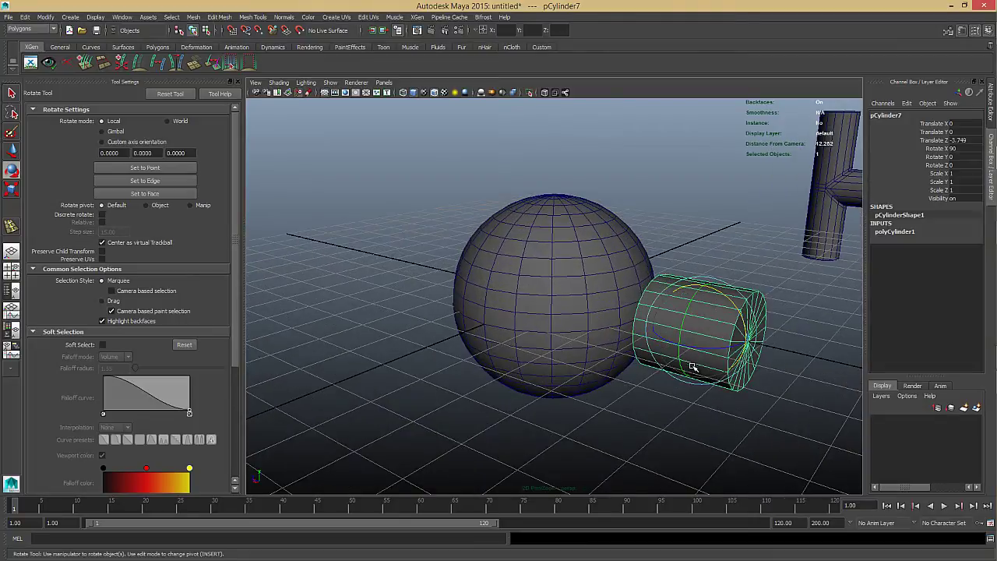
{"action": "key", "text": "w"}
- Select the faces around the sphere's top pole and extrude them upward into a long neck
{"action": "left_click_drag", "start_coordinate": [644, 330], "coordinate": [701, 402], "text": "alt"}
{"action": "left_click", "coordinate": [563, 237]}
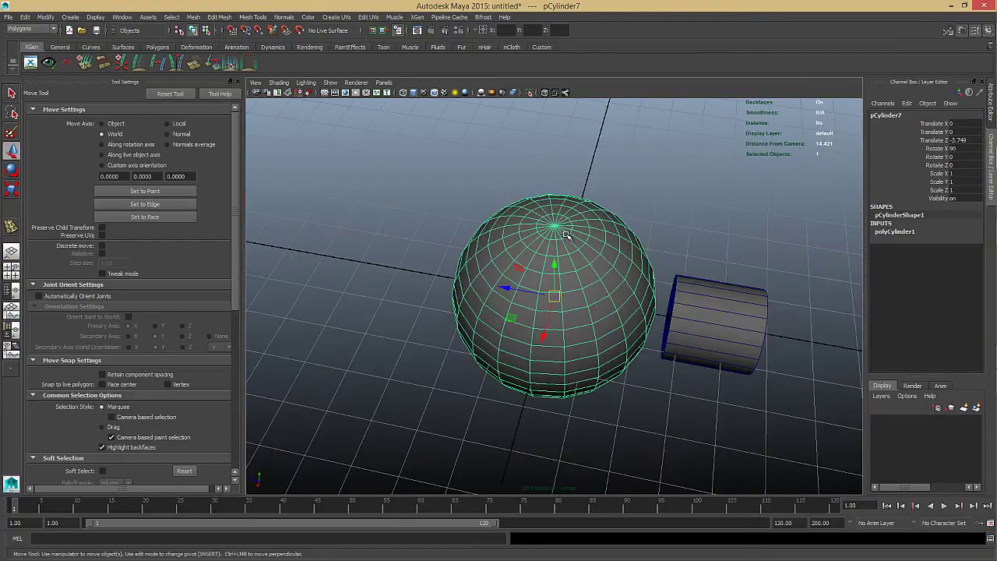
{"action": "right_click_drag", "start_coordinate": [563, 232], "coordinate": [550, 221]}
{"action": "left_click", "coordinate": [552, 226]}
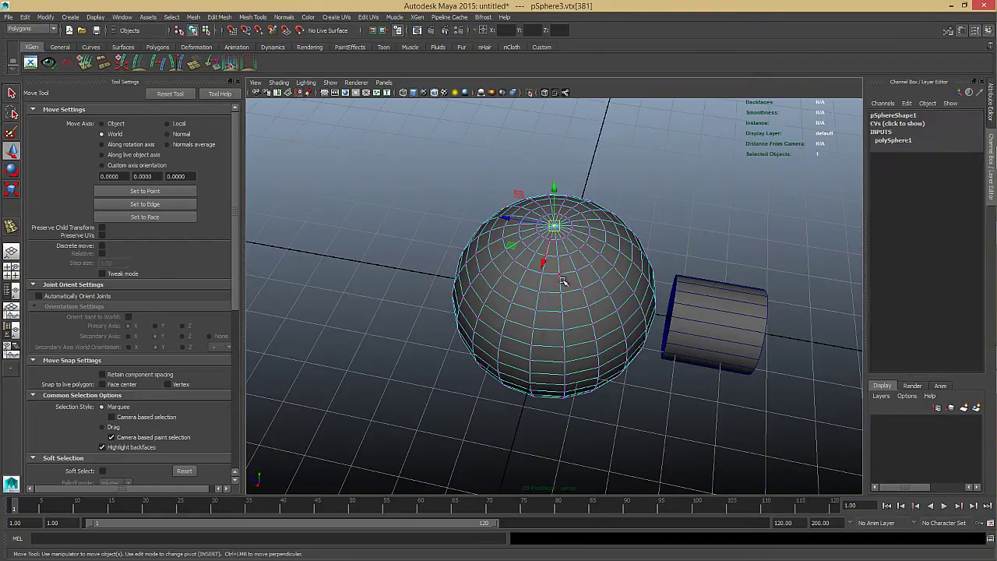
{"action": "key", "text": "ctrl+F11"}
{"action": "left_click_drag", "start_coordinate": [613, 282], "coordinate": [623, 243], "text": "alt"}
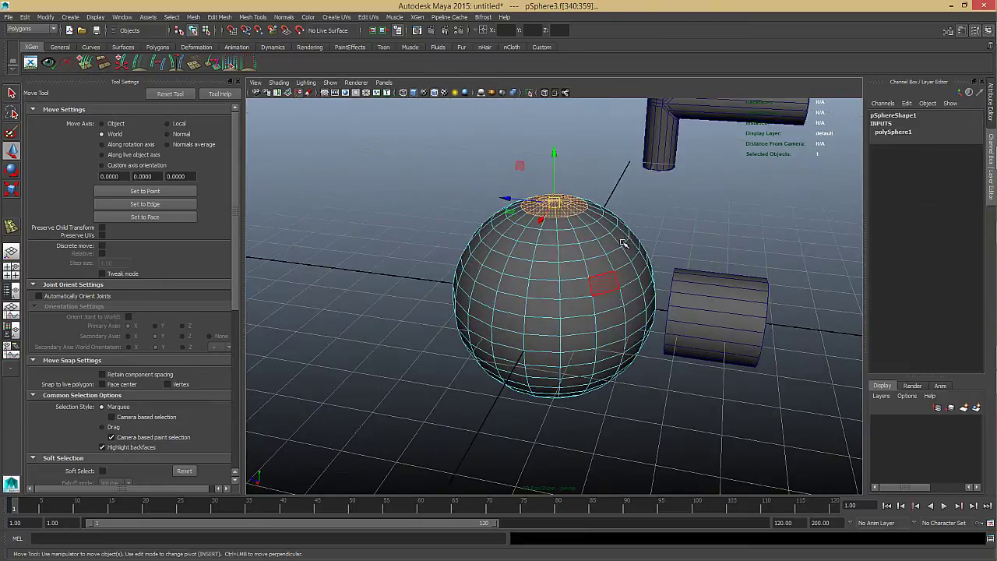
{"action": "right_click_drag", "start_coordinate": [623, 243], "coordinate": [645, 315], "text": "shift"}
{"action": "key", "text": "w"}
{"action": "middle_click_drag", "start_coordinate": [646, 319], "coordinate": [683, 123], "text": "shift"}
{"action": "key", "text": "ctrl+z"}
{"action": "middle_click_drag", "start_coordinate": [694, 276], "coordinate": [701, 101], "text": "shift"}
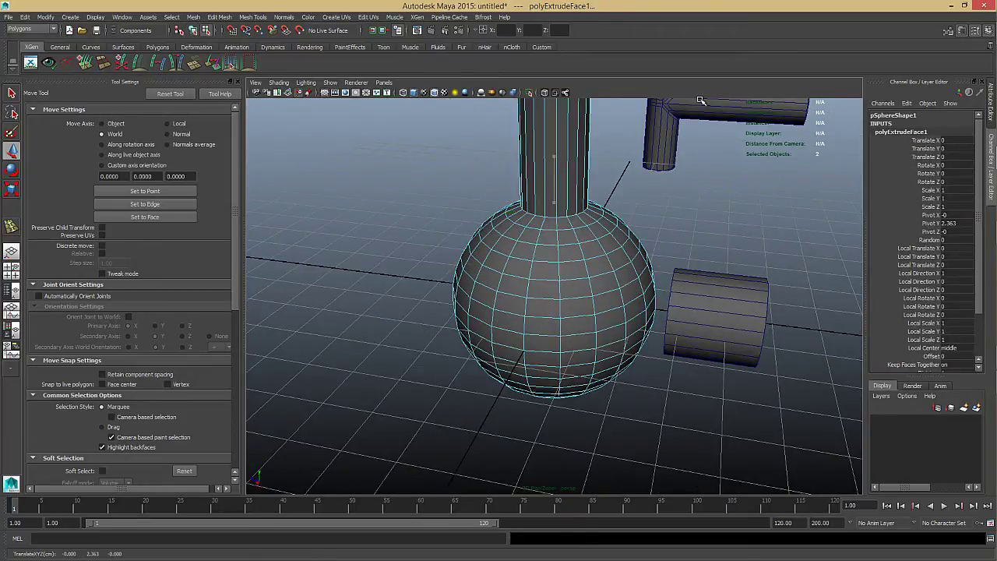
- Turn on smooth preview for the sphere with its extruded neck and return to object selection
{"action": "right_click_drag", "start_coordinate": [542, 289], "coordinate": [589, 236], "text": "alt"}
{"action": "key", "text": "3"}
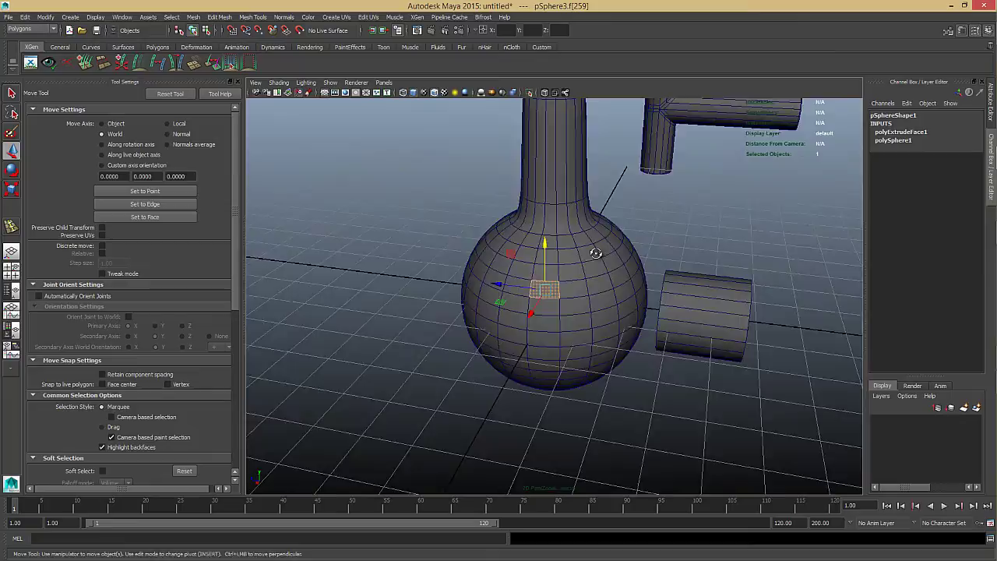
{"action": "mouse_move", "coordinate": [596, 253]}
{"action": "left_mouse_down", "text": "alt"}
{"action": "mouse_move", "coordinate": [556, 269]}
{"action": "mouse_move", "coordinate": [581, 247]}
{"action": "left_mouse_up", "text": "alt"}
{"action": "key", "text": "F8"}
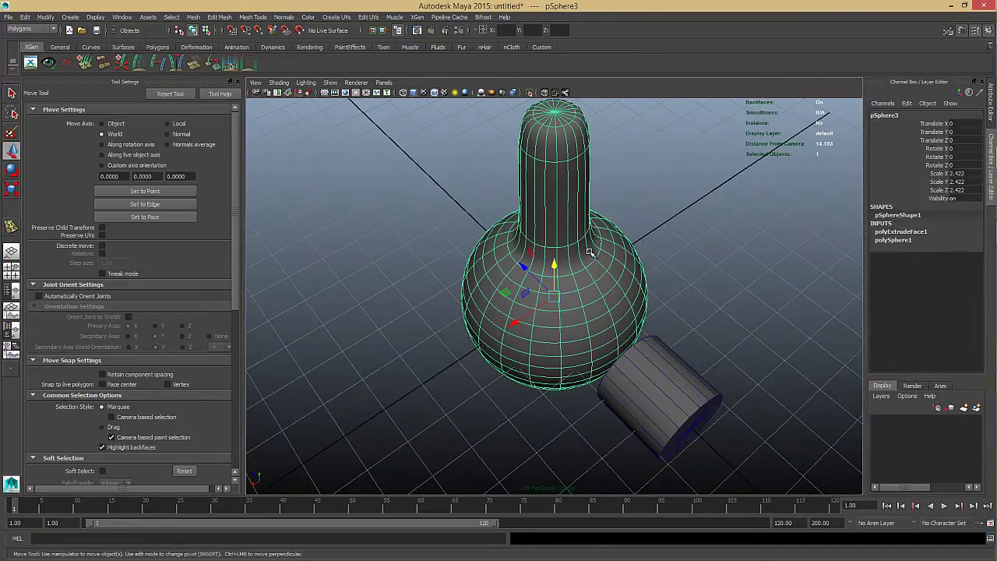
{"action": "left_click_drag", "start_coordinate": [543, 328], "coordinate": [549, 303], "text": "alt"}
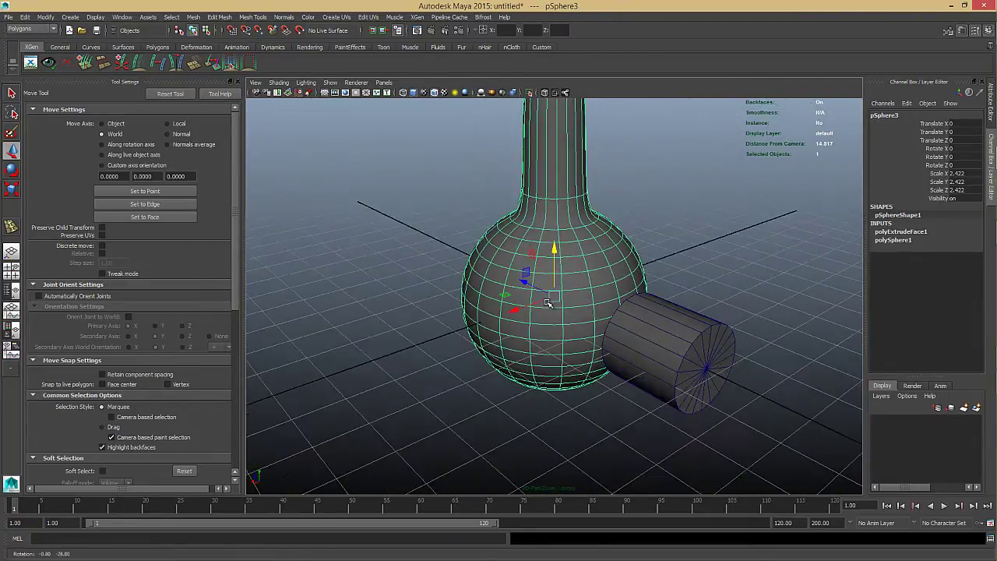
- Rotate the extruded sphere freely to about -86, 7 and -19 degrees in X, Y and Z, tipping its neck toward the cylinder
{"action": "right_click_drag", "start_coordinate": [549, 303], "coordinate": [699, 315], "text": "alt"}
{"action": "right_click_drag", "start_coordinate": [634, 257], "coordinate": [602, 275], "text": "alt"}
{"action": "key", "text": "e"}
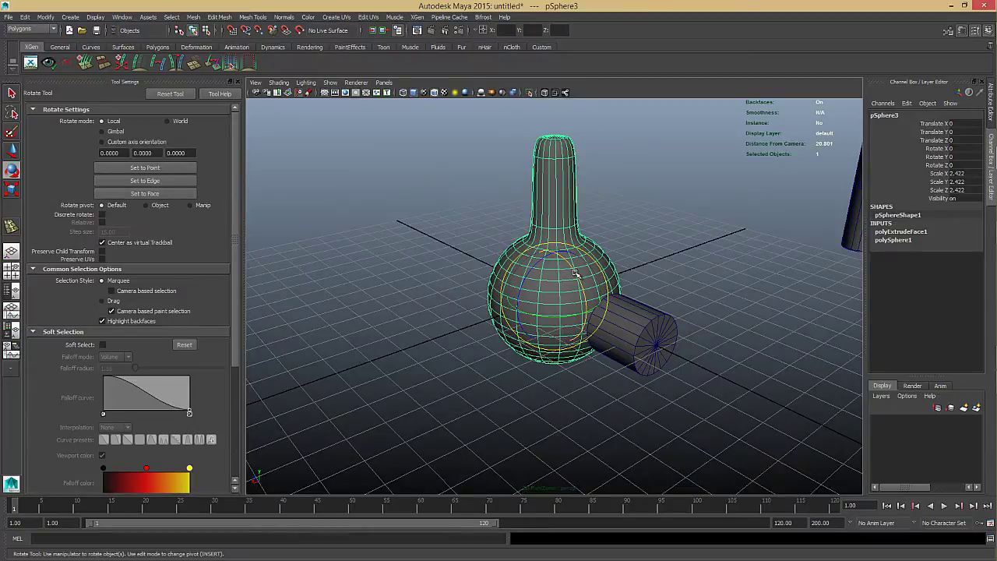
{"action": "left_click_drag", "start_coordinate": [574, 273], "coordinate": [598, 348]}
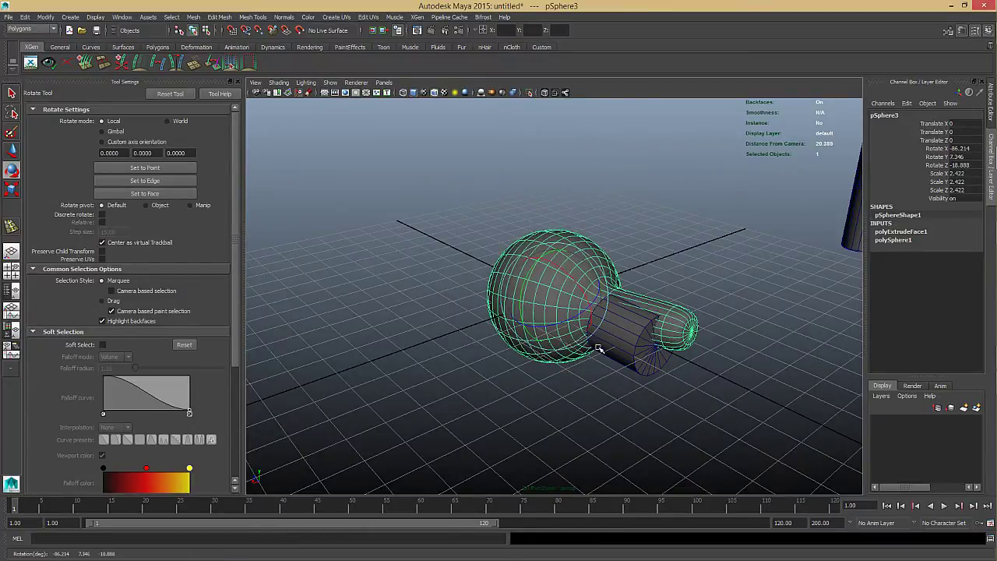
- Undo the sphere's rotation, smooth preview and neck extrusion, back to the face selection at its top pole
{"action": "key", "text": "ctrl+z"}
{"action": "key", "text": "ctrl+z"}
{"action": "key", "text": "ctrl+z"}
{"action": "key", "text": "ctrl+z"}
{"action": "key", "text": "ctrl+z"}
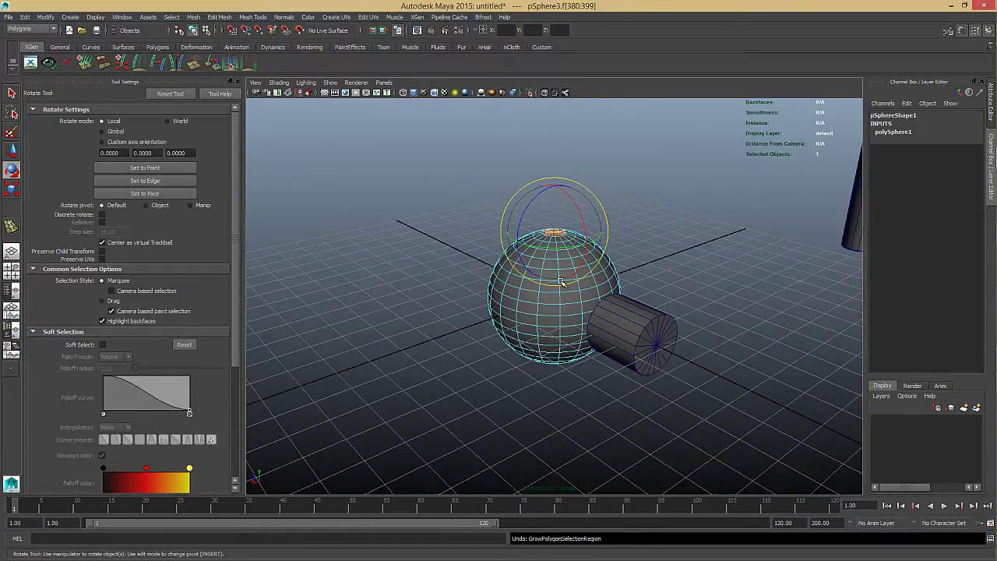
- Try selecting a large block of the sphere's faces on the side away from the cylinder and deleting it
{"action": "left_click_drag", "start_coordinate": [560, 281], "coordinate": [635, 280], "text": "alt"}
{"action": "left_click_drag", "start_coordinate": [447, 398], "coordinate": [564, 176]}
{"action": "left_click_drag", "start_coordinate": [593, 226], "coordinate": [455, 270], "text": "alt"}
{"action": "key", "text": "ctrl+z"}
{"action": "left_click_drag", "start_coordinate": [366, 436], "coordinate": [595, 176], "text": "alt"}
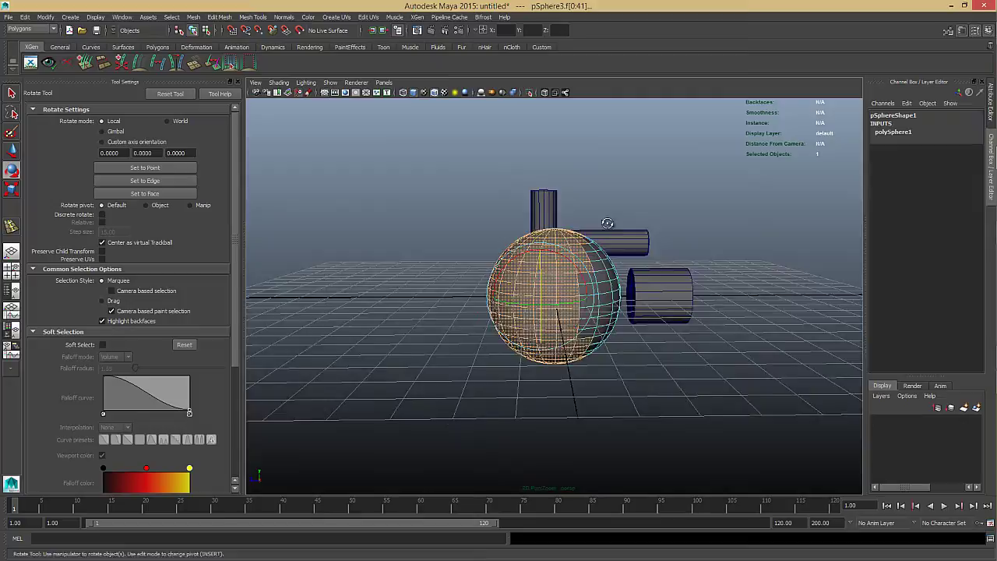
{"action": "left_click_drag", "start_coordinate": [607, 223], "coordinate": [479, 241], "text": "alt"}
{"action": "key", "text": "Delete"}
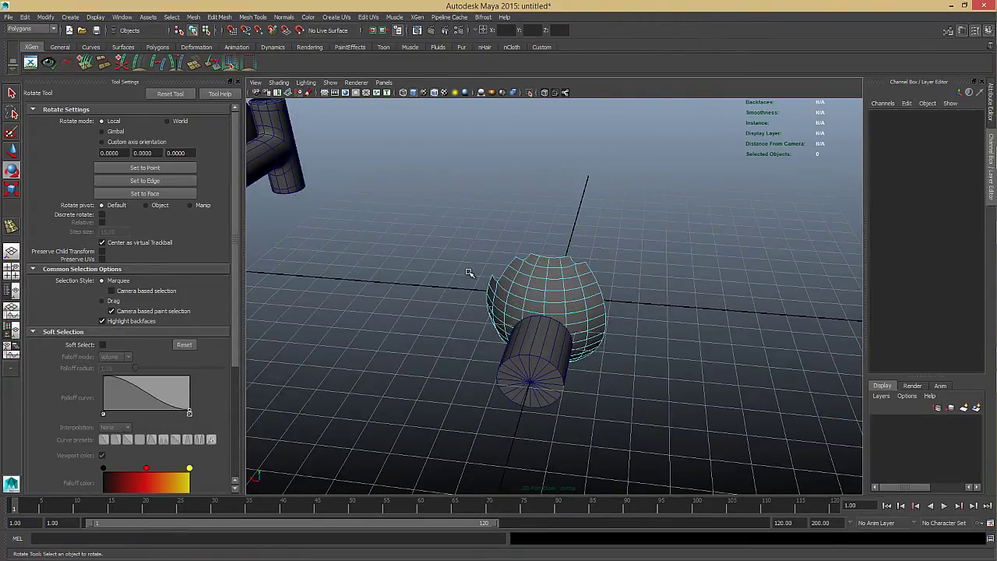
- Undo the face deletion and the selections around it to restore the whole sphere
{"action": "left_click", "coordinate": [518, 375]}
{"action": "left_click_drag", "start_coordinate": [517, 375], "coordinate": [540, 338], "text": "alt"}
{"action": "key", "text": "ctrl+z"}
{"action": "key", "text": "ctrl+z"}
{"action": "key", "text": "ctrl+z"}
{"action": "key", "text": "ctrl+z"}
{"action": "key", "text": "ctrl+z"}
{"action": "key", "text": "ctrl+z"}
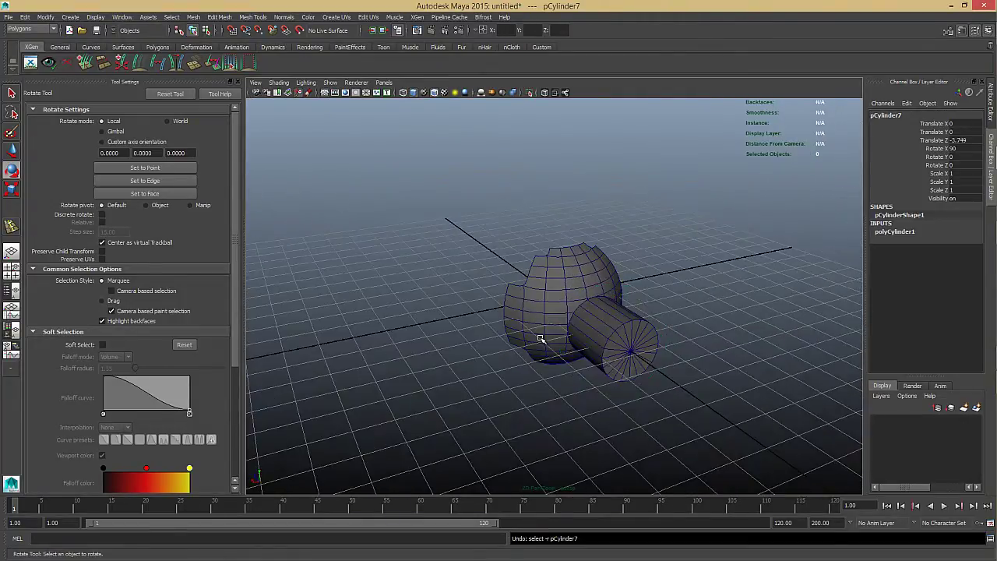
{"action": "key", "text": "ctrl+z"}
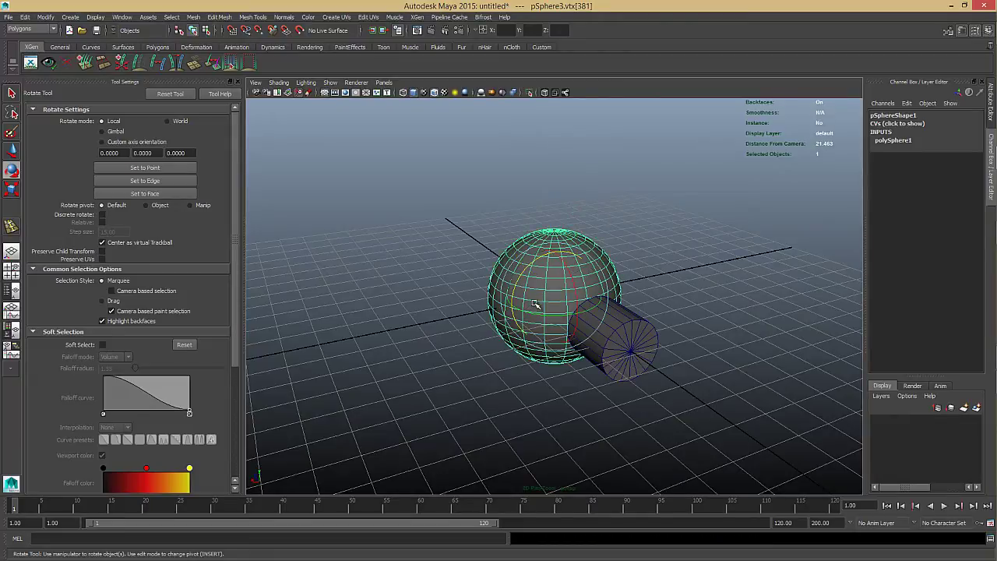
- Move the cylinder to about Z -2.9 against the sphere and scale it uniformly to about 0.76
{"action": "left_click", "coordinate": [910, 236]}
{"action": "left_click_drag", "start_coordinate": [595, 296], "coordinate": [628, 318], "text": "alt"}
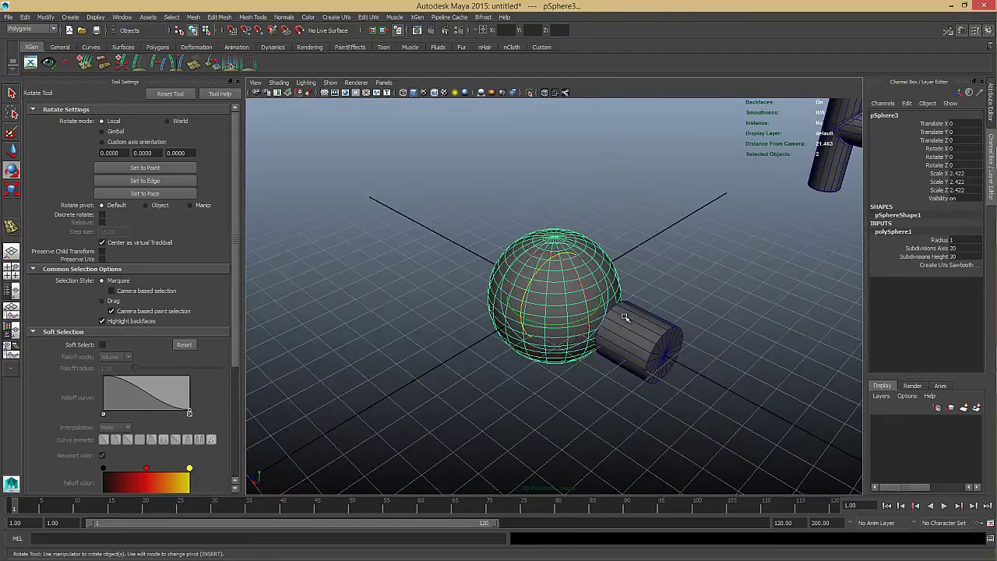
{"action": "right_click_drag", "start_coordinate": [627, 317], "coordinate": [679, 363], "text": "alt"}
{"action": "left_click_drag", "start_coordinate": [678, 363], "coordinate": [751, 344], "text": "alt"}
{"action": "middle_click_drag", "start_coordinate": [752, 345], "coordinate": [673, 293], "text": "alt"}
{"action": "left_click", "coordinate": [637, 291]}
{"action": "right_click_drag", "start_coordinate": [639, 292], "coordinate": [716, 334], "text": "alt"}
{"action": "key", "text": "r"}
{"action": "middle_click_drag", "start_coordinate": [710, 324], "coordinate": [665, 313]}
{"action": "key", "text": "w"}
{"action": "left_click_drag", "start_coordinate": [664, 313], "coordinate": [593, 342], "text": "alt"}
{"action": "key", "text": "r"}
{"action": "middle_click_drag", "start_coordinate": [594, 343], "coordinate": [566, 343]}
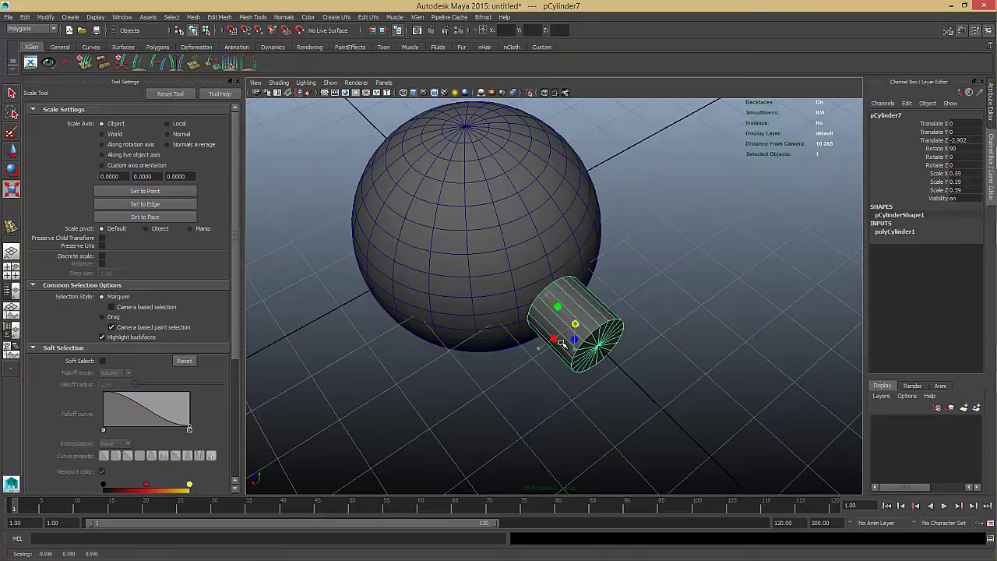
- Move the cylinder further into the sphere, to about Z -2.55
{"action": "left_click_drag", "start_coordinate": [573, 341], "coordinate": [623, 301], "text": "alt"}
{"action": "key", "text": "w"}
{"action": "middle_click_drag", "start_coordinate": [668, 323], "coordinate": [630, 310], "text": "shift"}
{"action": "left_click_drag", "start_coordinate": [629, 309], "coordinate": [567, 330], "text": "alt"}
{"action": "right_click_drag", "start_coordinate": [567, 330], "coordinate": [611, 322], "text": "alt"}
{"action": "left_click_drag", "start_coordinate": [610, 321], "coordinate": [658, 288], "text": "alt"}
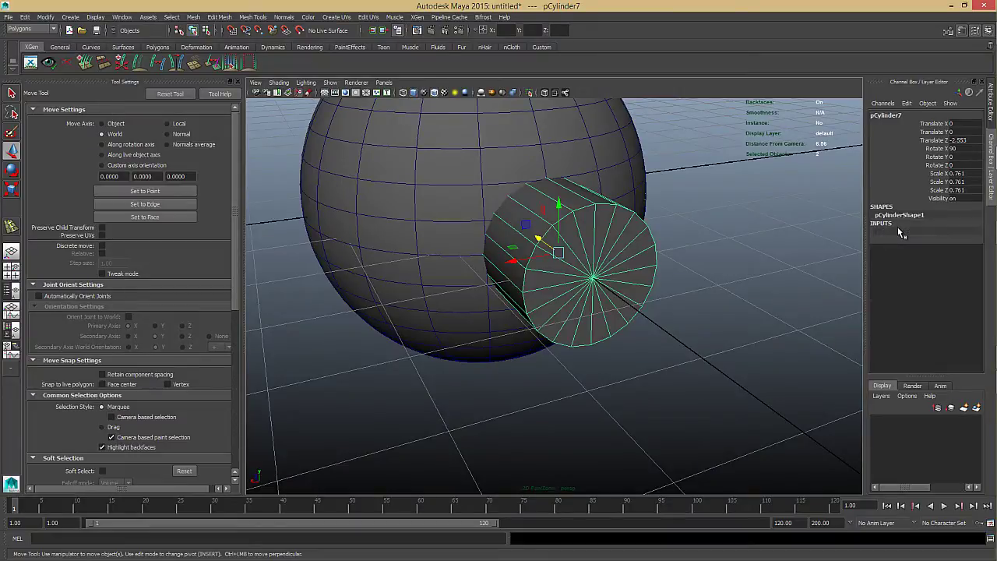
- Set the cylinder's axis subdivisions to 89 and reselect the cylinder
{"action": "left_click", "coordinate": [900, 232]}
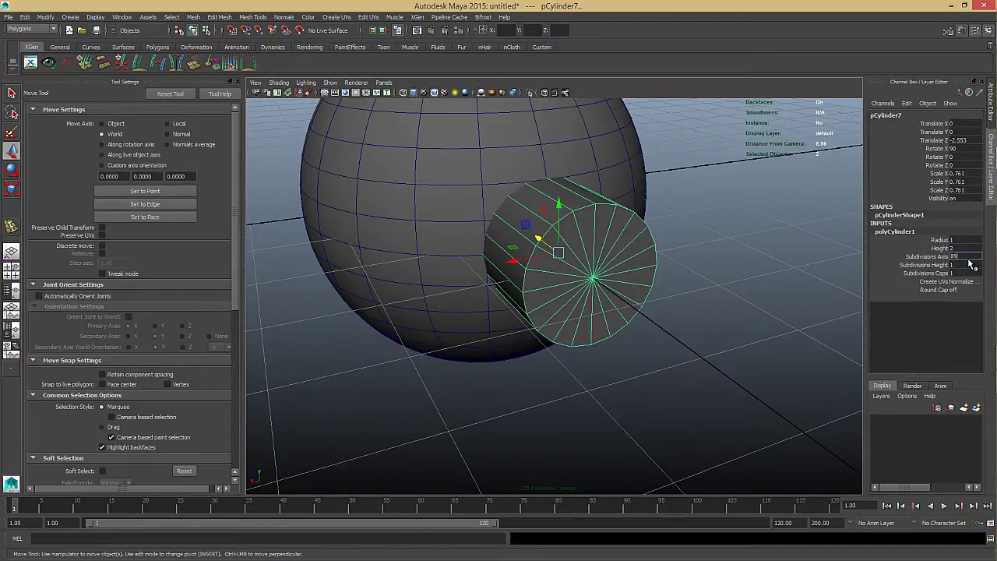
{"action": "key", "text": "Return"}
{"action": "left_click_drag", "start_coordinate": [633, 277], "coordinate": [653, 292], "text": "alt"}
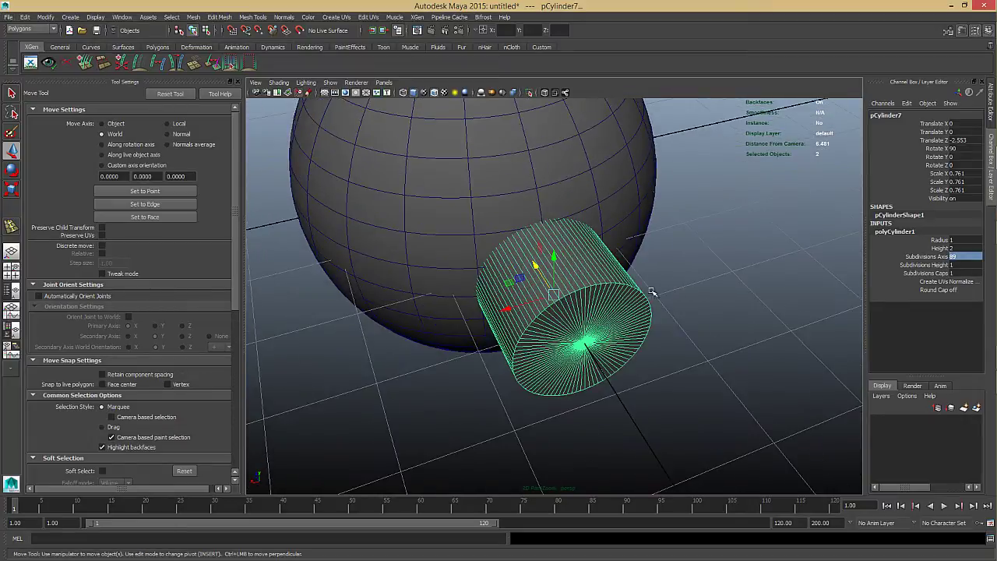
{"action": "left_click", "coordinate": [552, 223]}
{"action": "left_click", "coordinate": [569, 262]}
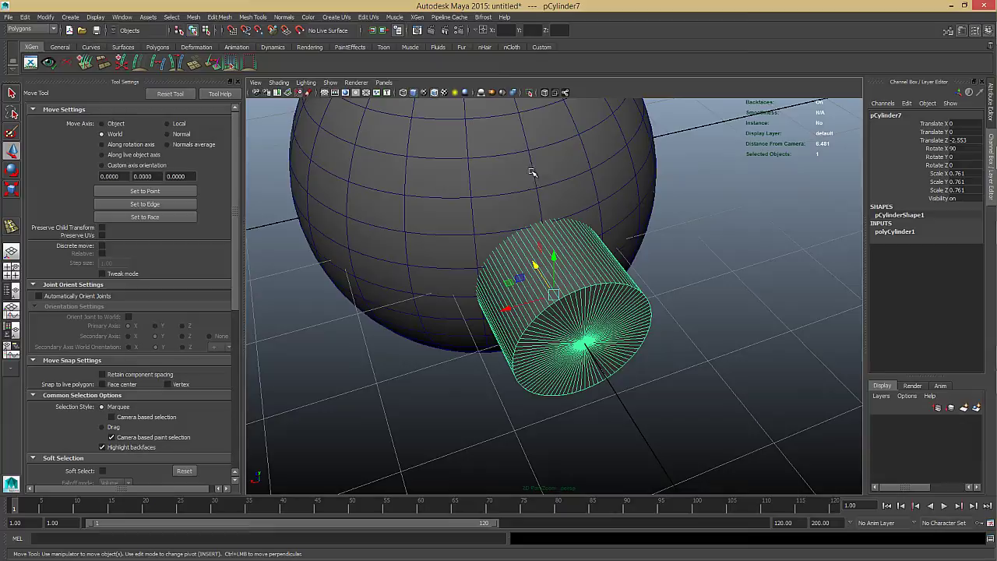
- Set the cylinder's axis subdivisions to 8
{"action": "left_click", "coordinate": [528, 168]}
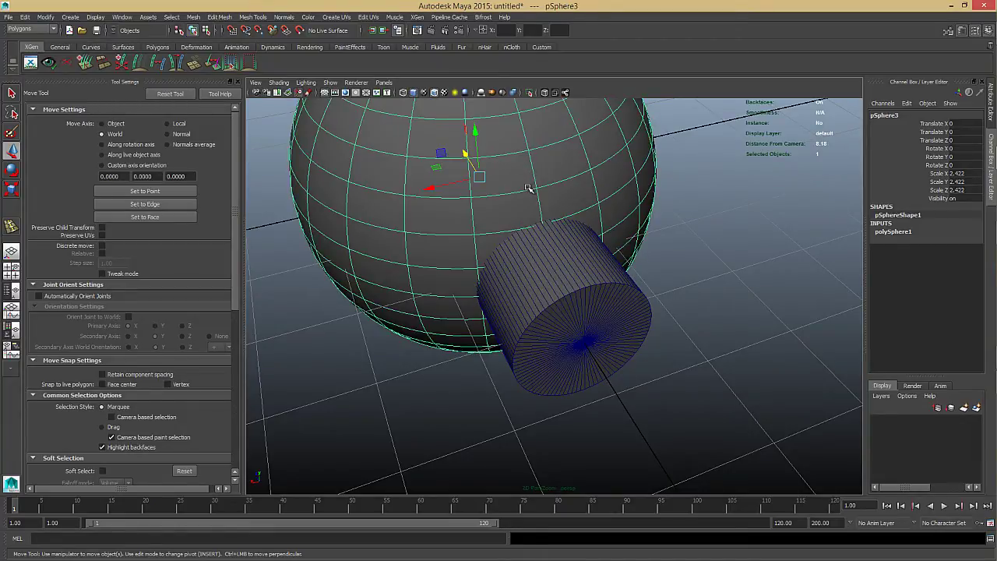
{"action": "left_click", "coordinate": [560, 258]}
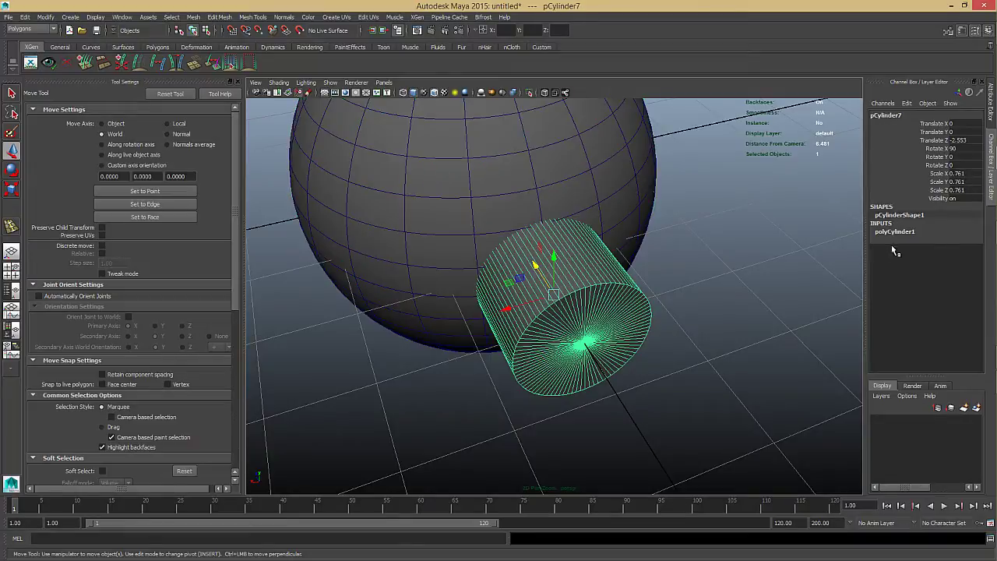
{"action": "left_click", "coordinate": [895, 233]}
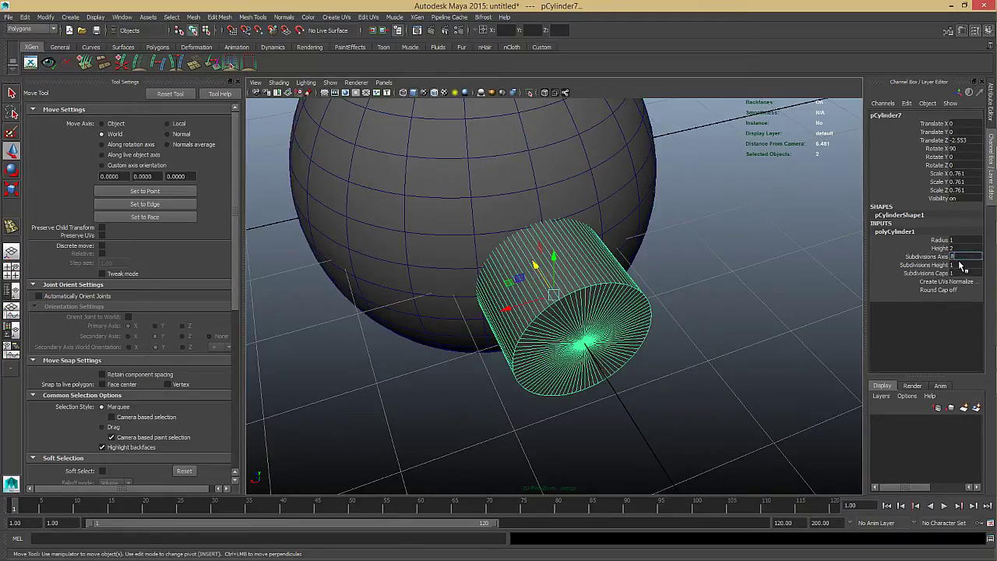
{"action": "type", "text": "8"}
{"action": "key", "text": "Return"}
- Set the sphere's axis and height subdivisions to 80 and view the dense sphere beside the eight-sided cylinder
{"action": "left_click", "coordinate": [516, 123]}
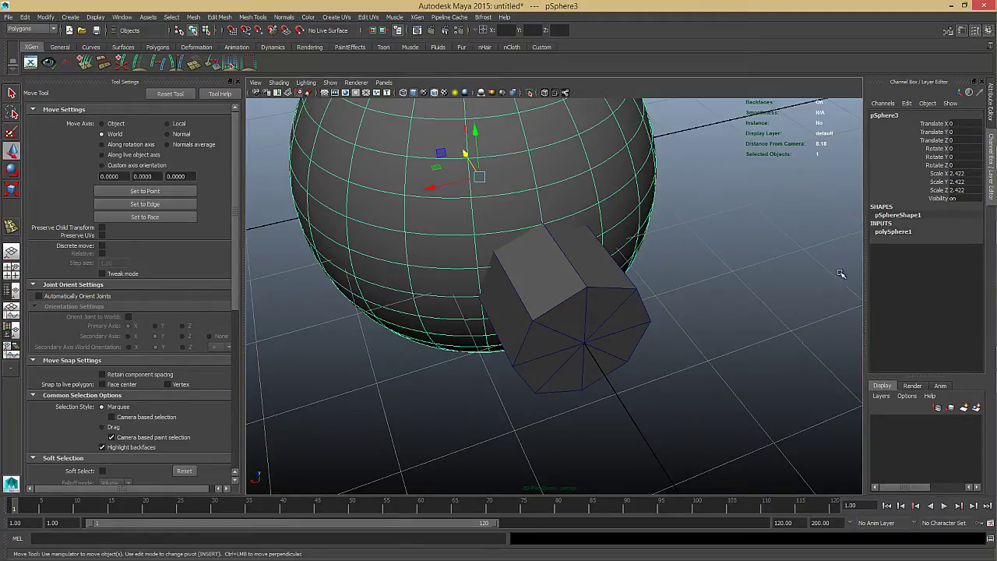
{"action": "left_click", "coordinate": [904, 232]}
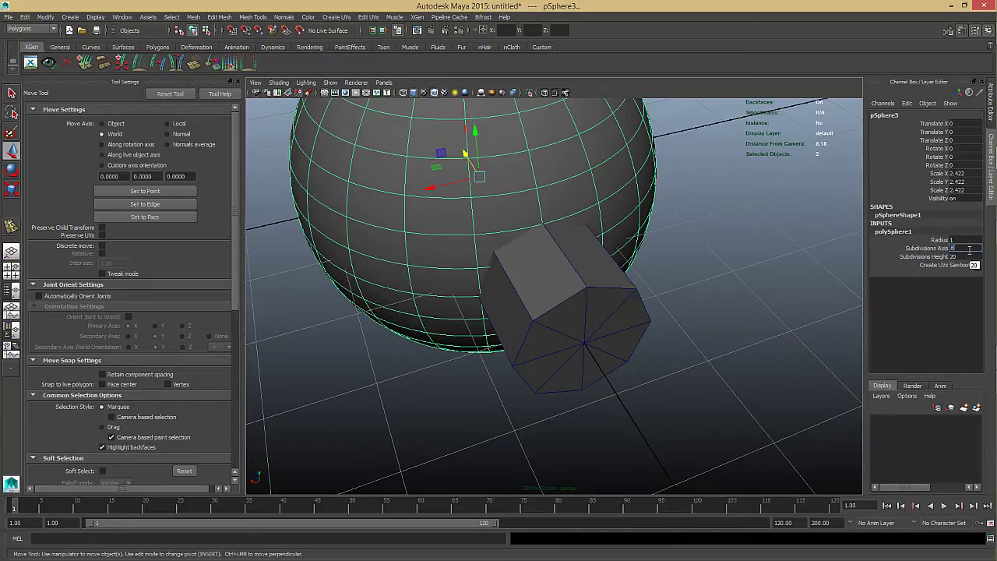
{"action": "left_click", "coordinate": [966, 247]}
{"action": "type", "text": "80"}
{"action": "key", "text": "Tab"}
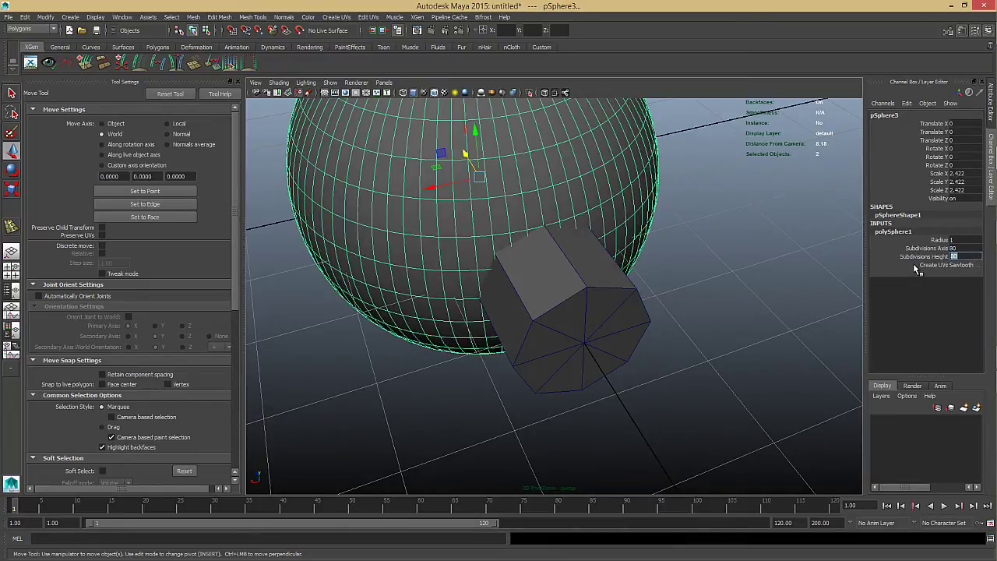
{"action": "left_click_drag", "start_coordinate": [698, 318], "coordinate": [807, 290], "text": "alt"}
{"action": "left_click", "coordinate": [694, 263]}
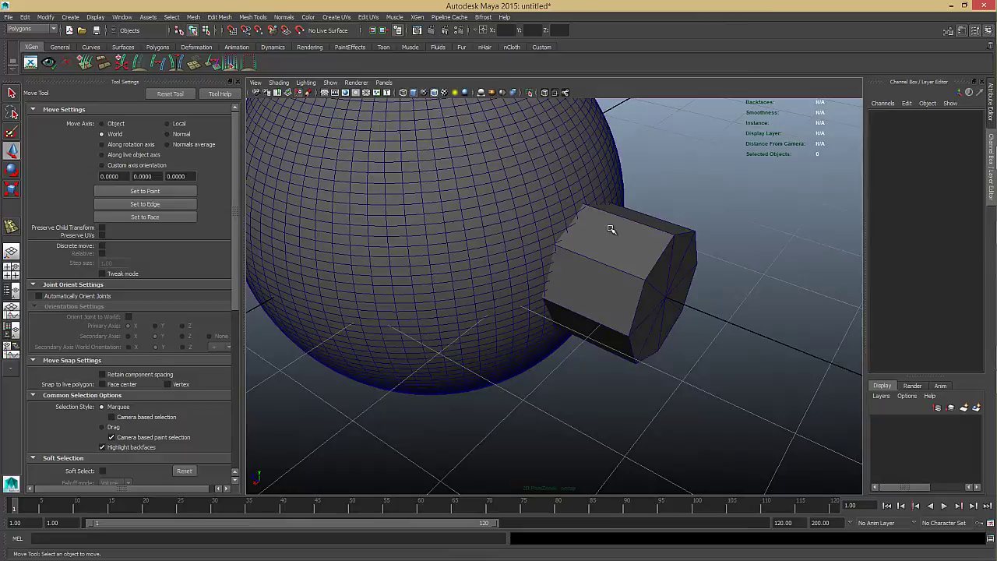
{"action": "left_click", "coordinate": [511, 229]}
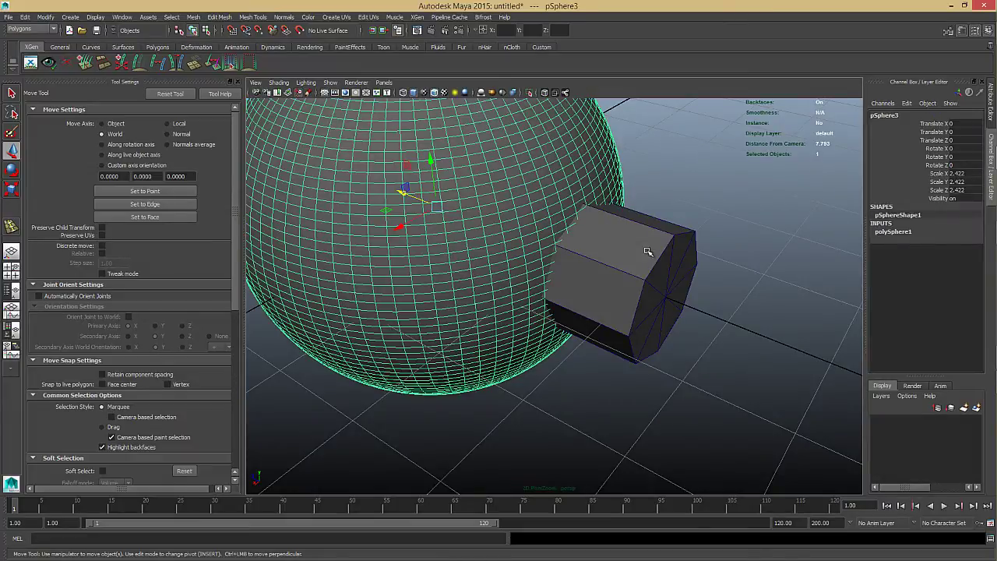
{"action": "mouse_move", "coordinate": [618, 258]}
{"action": "left_mouse_down", "text": "alt"}
{"action": "mouse_move", "coordinate": [530, 292]}
{"action": "mouse_move", "coordinate": [604, 264]}
{"action": "left_mouse_up", "text": "alt"}
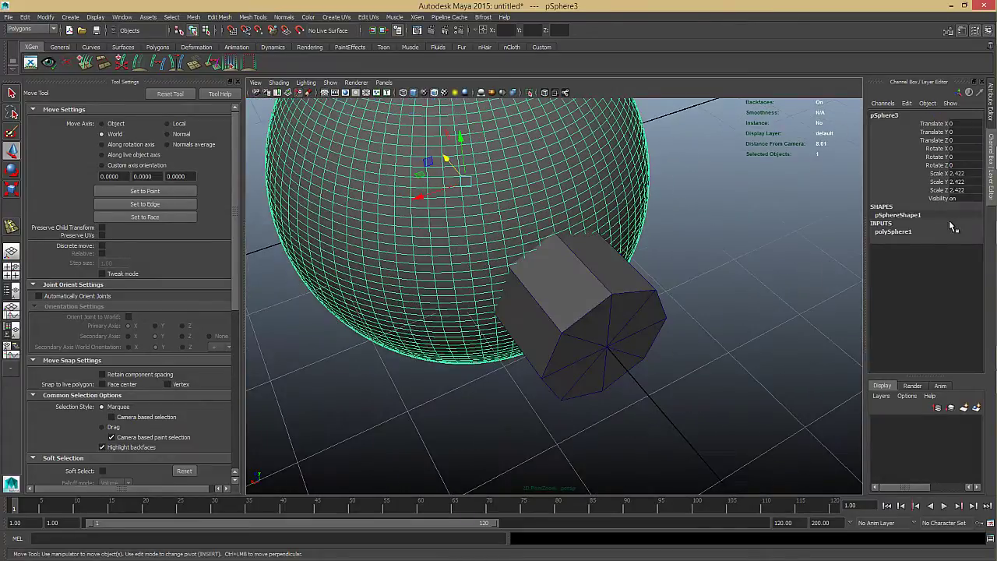
- Set the sphere's subdivisions to 20 around the axis and 10 in height
{"action": "left_click", "coordinate": [911, 232]}
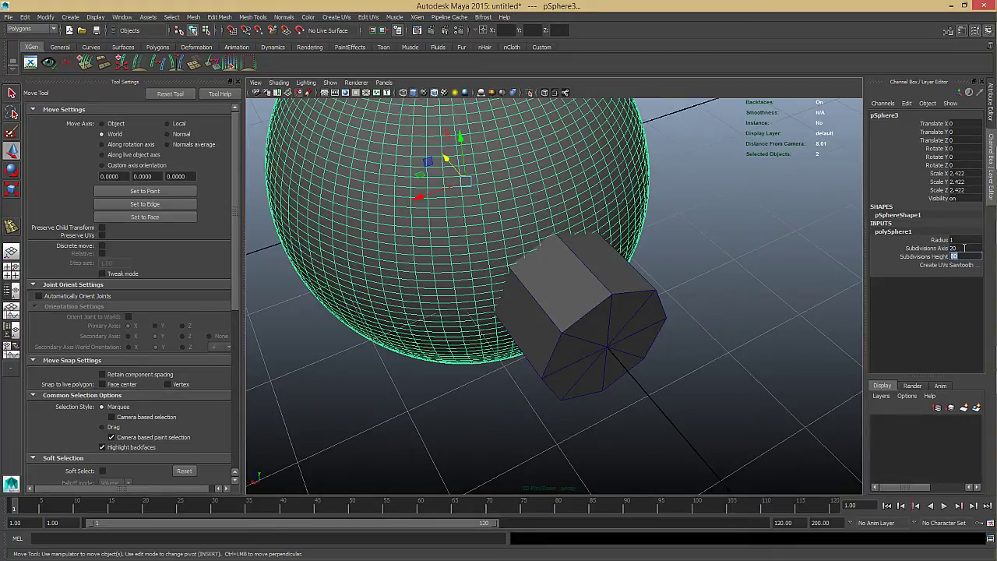
{"action": "type", "text": "10"}
{"action": "key", "text": "Return"}
{"action": "left_click_drag", "start_coordinate": [726, 277], "coordinate": [576, 248], "text": "alt"}
{"action": "key", "text": "1"}
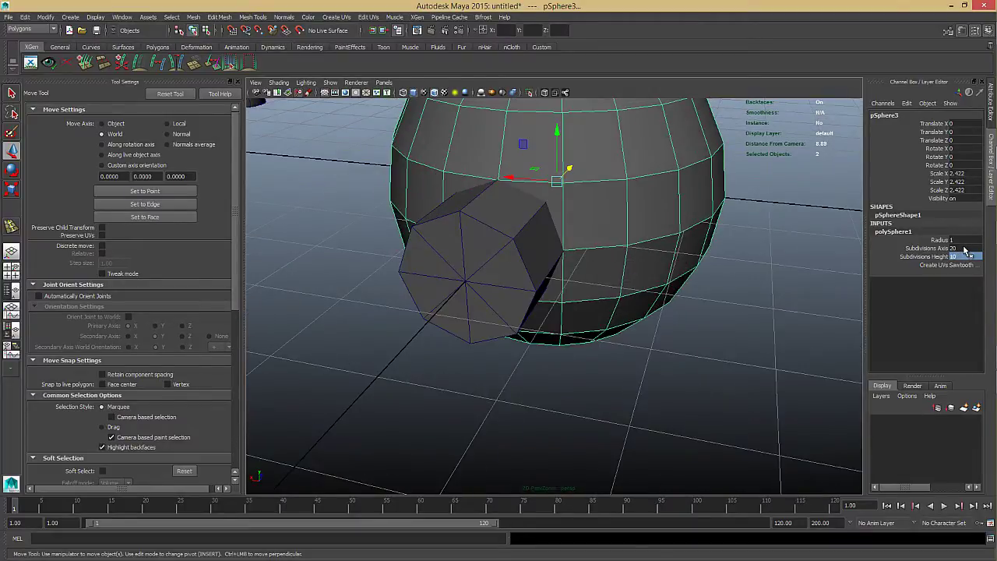
{"action": "left_click", "coordinate": [964, 247]}
{"action": "left_click_drag", "start_coordinate": [556, 297], "coordinate": [705, 288], "text": "alt"}
{"action": "scroll", "coordinate": [444, 269], "scroll_direction": "down", "scroll_amount": 3}
{"action": "scroll", "coordinate": [651, 232], "scroll_direction": "up", "scroll_amount": 5}
{"action": "right_click_drag", "start_coordinate": [662, 257], "coordinate": [537, 203], "text": "alt"}
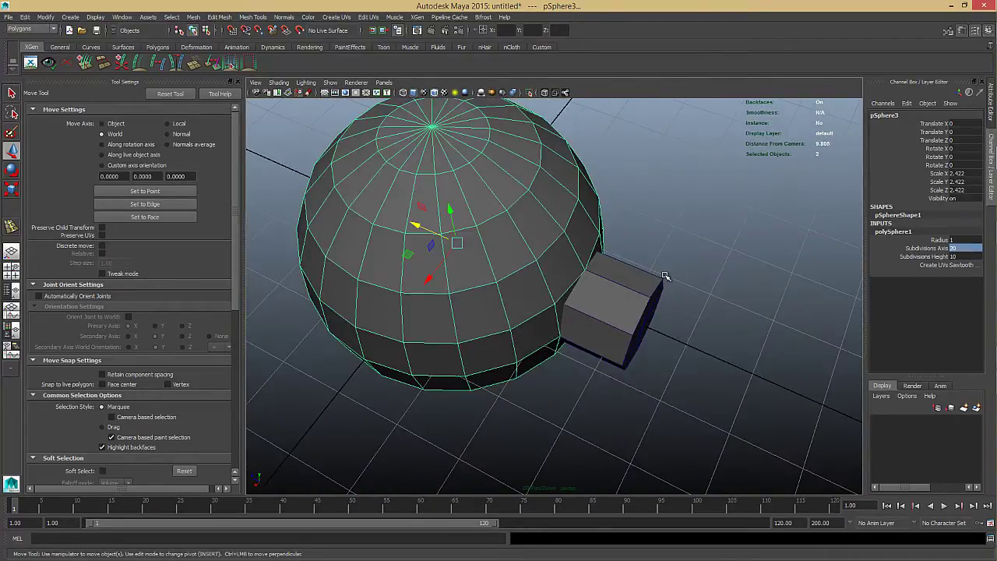
- Move the cylinder to about Z -3.1 and scale it to 0.7 in X and Z and about 1.04 in Y
{"action": "left_click", "coordinate": [664, 274]}
{"action": "left_click_drag", "start_coordinate": [663, 274], "coordinate": [558, 273], "text": "alt"}
{"action": "left_click_drag", "start_coordinate": [481, 213], "coordinate": [486, 256], "text": "alt"}
{"action": "left_click", "coordinate": [439, 218]}
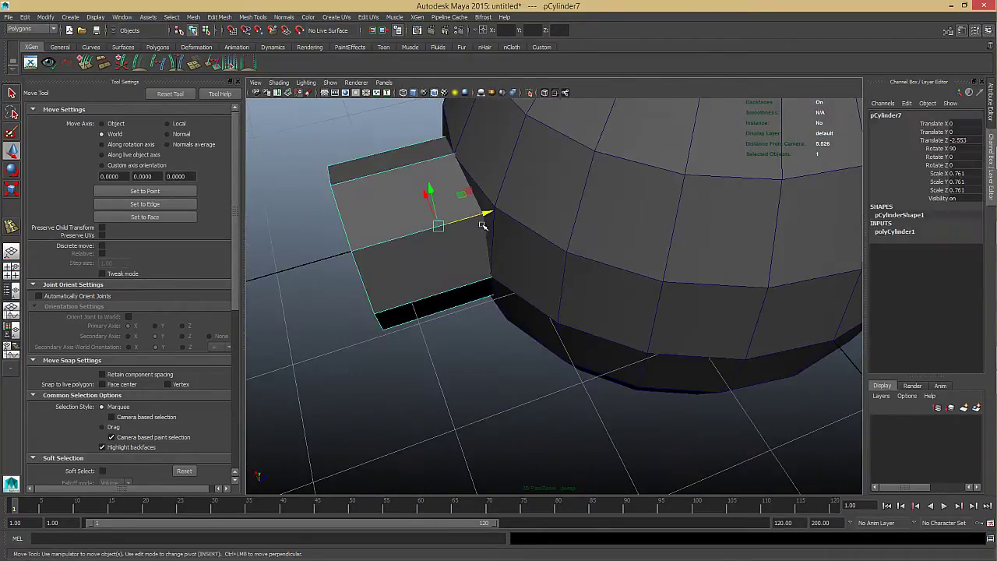
{"action": "left_click_drag", "start_coordinate": [439, 218], "coordinate": [519, 221]}
{"action": "key", "text": "r"}
{"action": "key", "text": "w"}
{"action": "left_click_drag", "start_coordinate": [423, 301], "coordinate": [465, 296], "text": "alt"}
{"action": "right_click_drag", "start_coordinate": [483, 182], "coordinate": [522, 173], "text": "alt"}
{"action": "key", "text": "r"}
{"action": "left_click_drag", "start_coordinate": [522, 173], "coordinate": [535, 240], "text": "alt"}
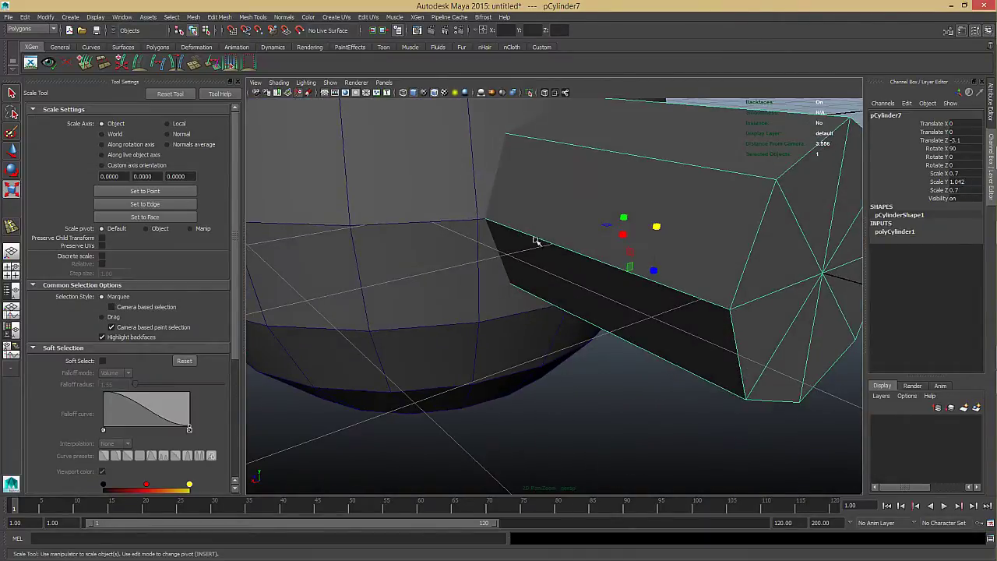
- Select the cylinder and then the sphere, and join them with a Boolean Union
{"action": "right_click_drag", "start_coordinate": [536, 240], "coordinate": [536, 339], "text": "alt"}
{"action": "key", "text": "g"}
{"action": "left_click_drag", "start_coordinate": [536, 338], "coordinate": [644, 196], "text": "alt"}
{"action": "left_click", "coordinate": [644, 196]}
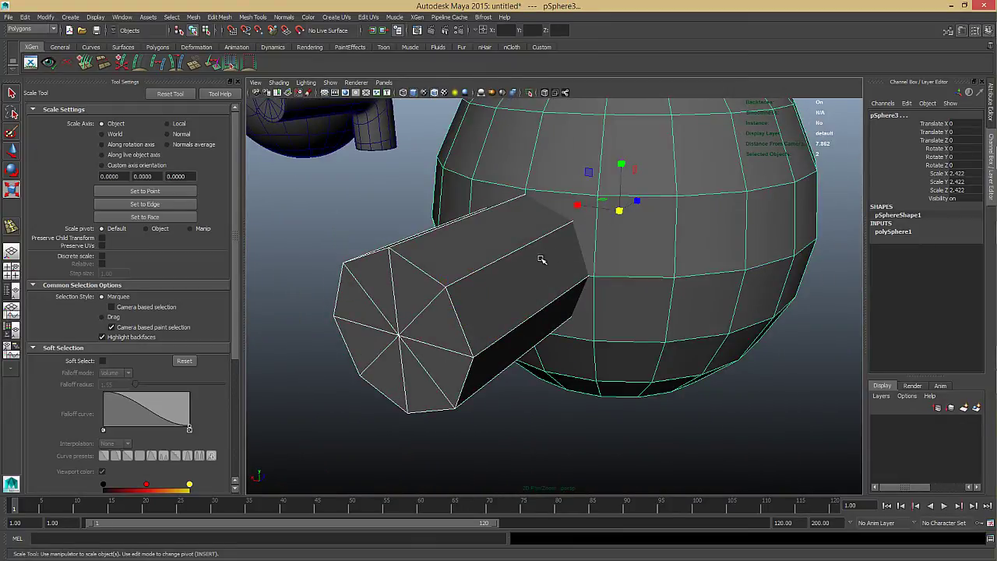
{"action": "left_click", "coordinate": [540, 261]}
{"action": "left_click", "coordinate": [667, 205], "text": "shift"}
{"action": "left_click_drag", "start_coordinate": [607, 225], "coordinate": [627, 228], "text": "alt"}
{"action": "mouse_move", "coordinate": [627, 228]}
{"action": "right_mouse_down", "text": "alt"}
{"action": "mouse_move", "coordinate": [646, 231]}
{"action": "mouse_move", "coordinate": [617, 230]}
{"action": "right_mouse_up", "text": "alt"}
{"action": "left_click_drag", "start_coordinate": [569, 180], "coordinate": [560, 270], "text": "alt"}
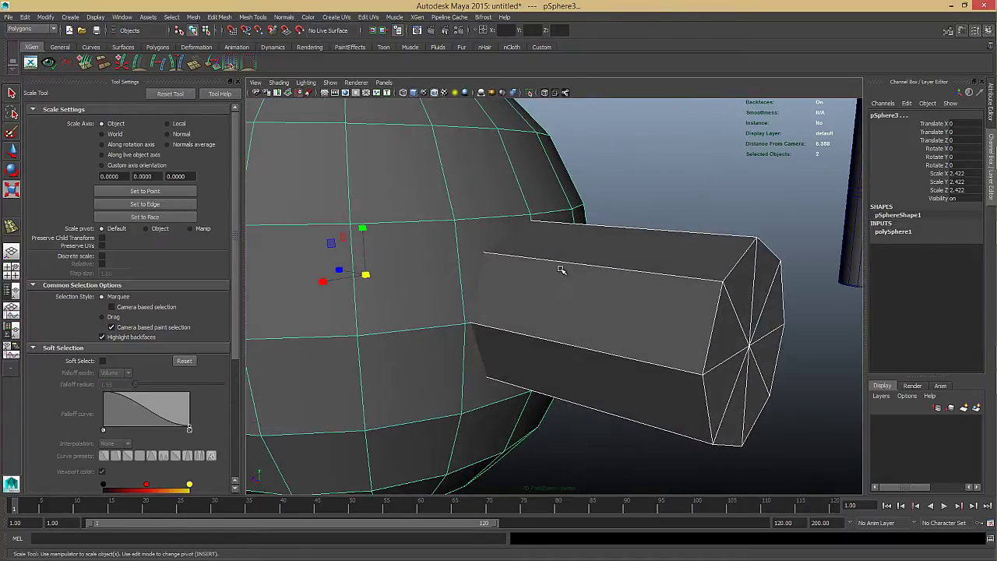
{"action": "left_click", "coordinate": [171, 16]}
{"action": "mouse_move", "coordinate": [194, 16]}
{"action": "mouse_move", "coordinate": [247, 38]}
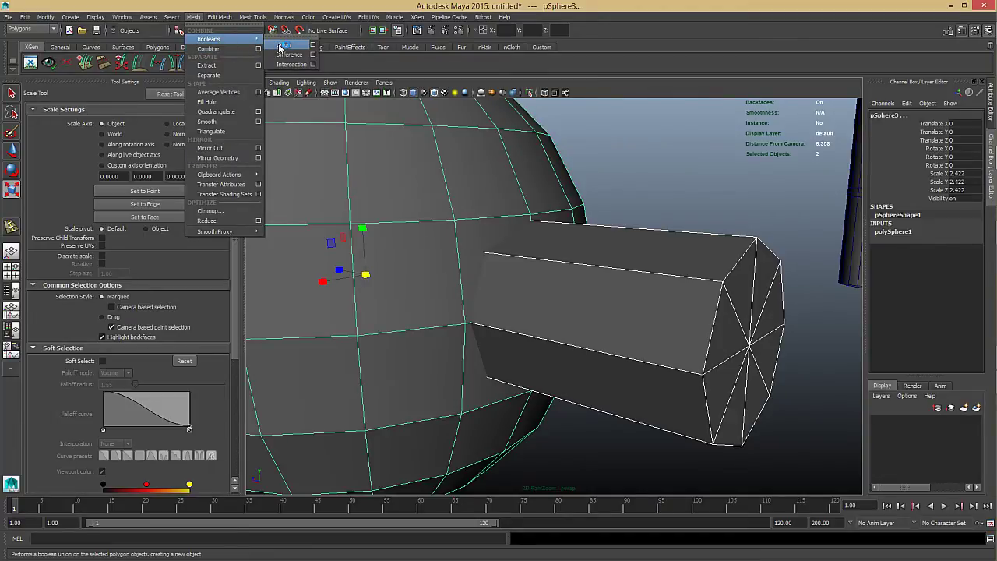
{"action": "left_click", "coordinate": [280, 46]}
- Select all vertices around the sphere and cylinder intersection, merge them, and return to object selection
{"action": "key", "text": "w"}
{"action": "left_click_drag", "start_coordinate": [679, 204], "coordinate": [490, 383], "text": "alt"}
{"action": "left_click_drag", "start_coordinate": [473, 433], "coordinate": [612, 153]}
{"action": "right_click_drag", "start_coordinate": [529, 318], "coordinate": [581, 243], "text": "shift"}
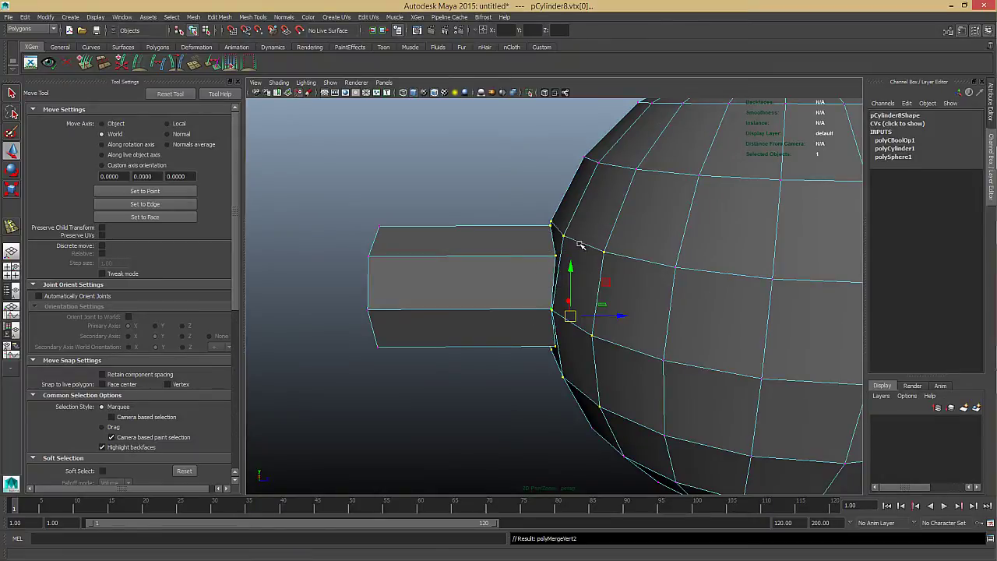
{"action": "left_click_drag", "start_coordinate": [581, 243], "coordinate": [612, 279], "text": "alt"}
{"action": "right_click_drag", "start_coordinate": [613, 279], "coordinate": [666, 207]}
- Check the joined mesh in smooth preview, return to the unsmoothed display, and examine the edges around the joint
{"action": "key", "text": "3"}
{"action": "key", "text": "3"}
{"action": "left_click_drag", "start_coordinate": [666, 207], "coordinate": [567, 292], "text": "alt"}
{"action": "key", "text": "1"}
{"action": "right_click_drag", "start_coordinate": [522, 236], "coordinate": [630, 285], "text": "alt"}
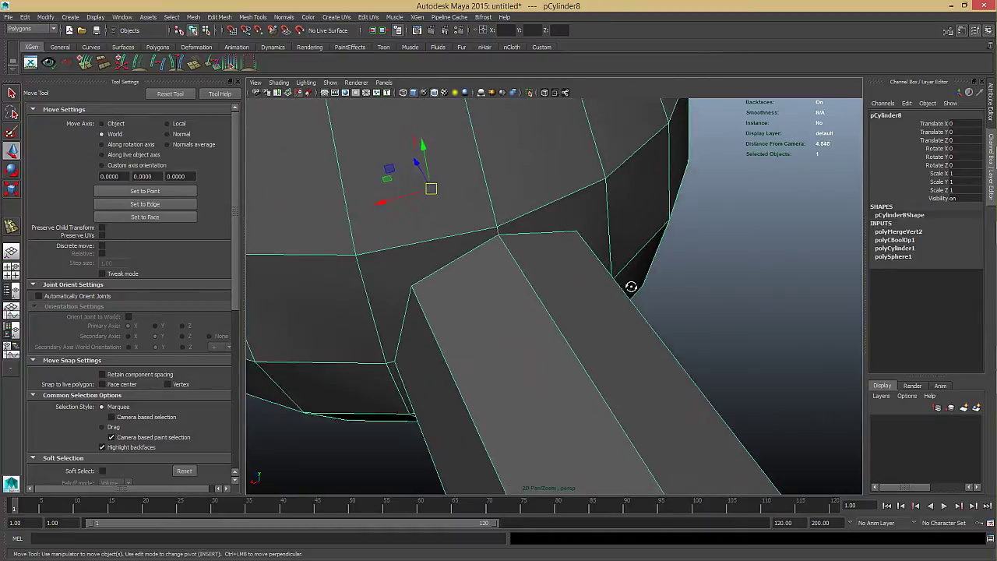
{"action": "left_click_drag", "start_coordinate": [630, 285], "coordinate": [581, 229], "text": "alt"}
{"action": "middle_click_drag", "start_coordinate": [581, 229], "coordinate": [628, 332], "text": "alt"}
{"action": "right_click_drag", "start_coordinate": [628, 333], "coordinate": [585, 278], "text": "alt"}
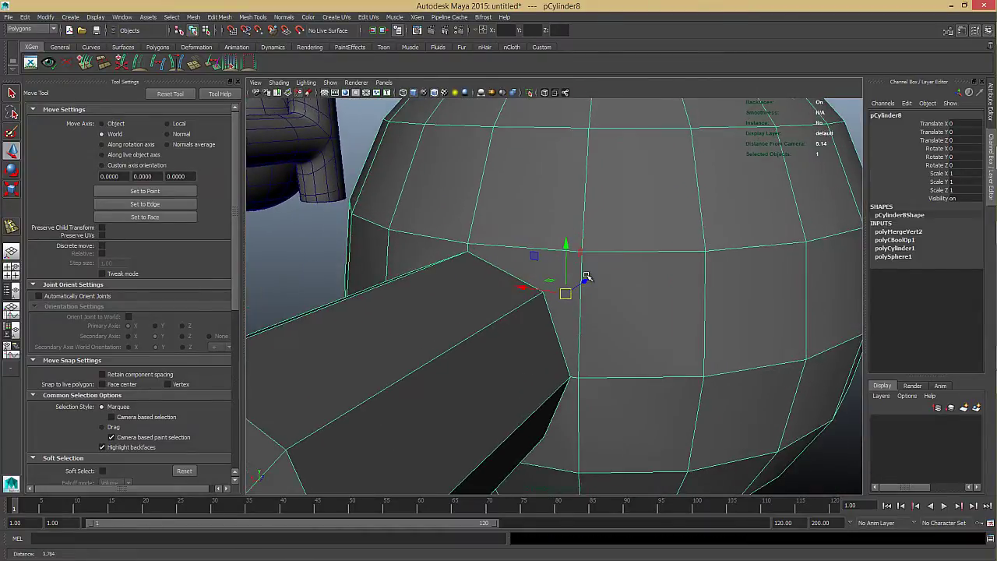
- Select the individual sphere faces bordering the cylinder joint to examine how many sides each one has
{"action": "key", "text": "g"}
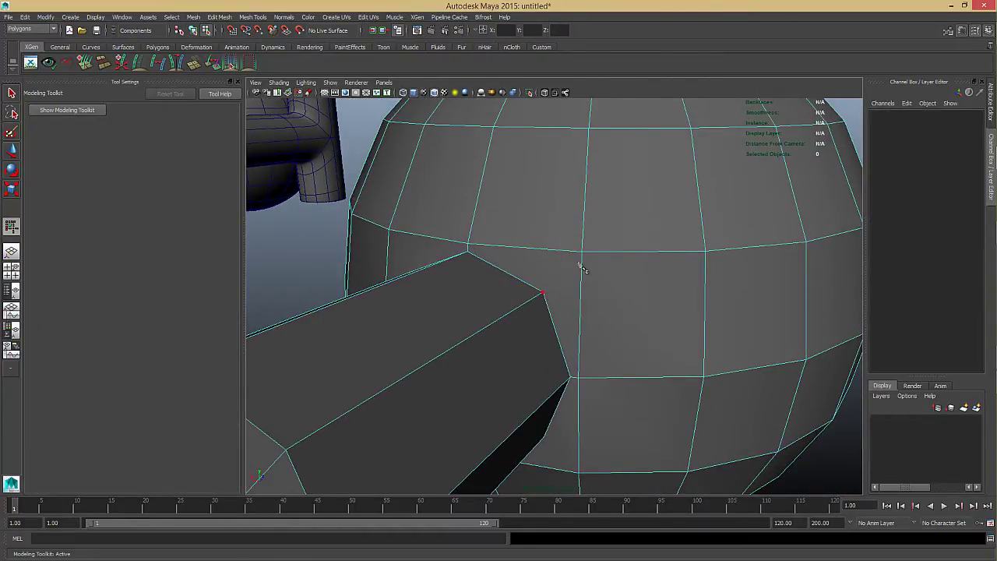
{"action": "left_click", "coordinate": [556, 296]}
{"action": "left_click_drag", "start_coordinate": [556, 296], "coordinate": [579, 333], "text": "alt"}
{"action": "left_click", "coordinate": [494, 429]}
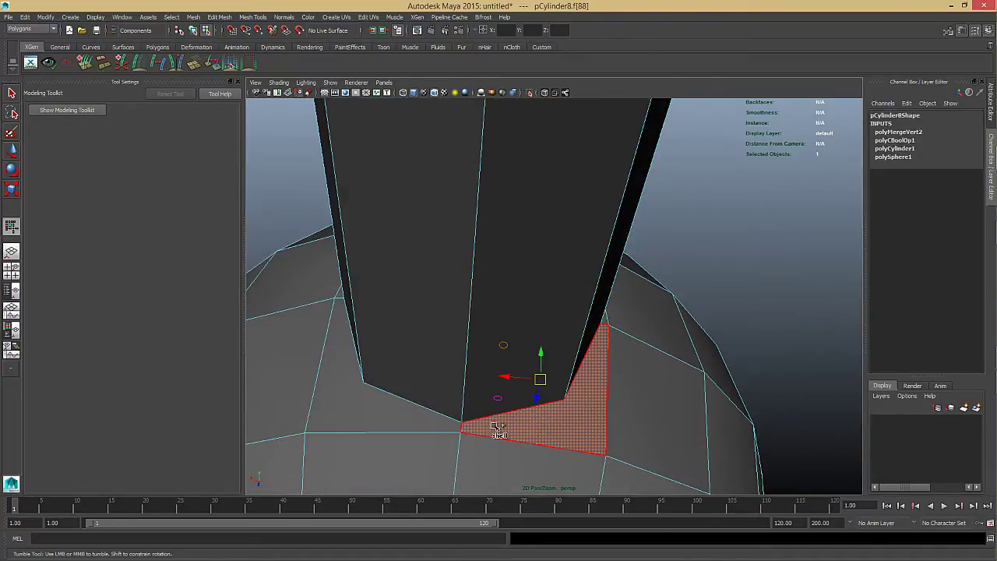
{"action": "left_click", "coordinate": [408, 433]}
{"action": "left_click_drag", "start_coordinate": [407, 434], "coordinate": [389, 307], "text": "alt"}
{"action": "left_click", "coordinate": [392, 308]}
{"action": "key", "text": "q"}
{"action": "left_click_drag", "start_coordinate": [568, 244], "coordinate": [555, 280], "text": "alt"}
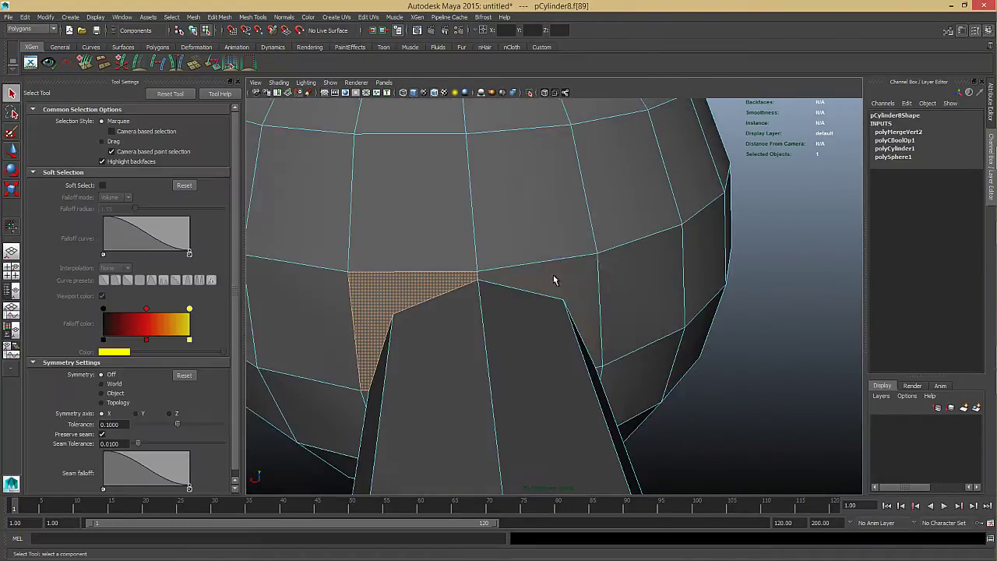
- Connect the two upper diagonal corner vertices of the cylinder joint to the nearest sphere grid vertices
{"action": "key", "text": "F9"}
{"action": "left_click", "coordinate": [948, 31]}
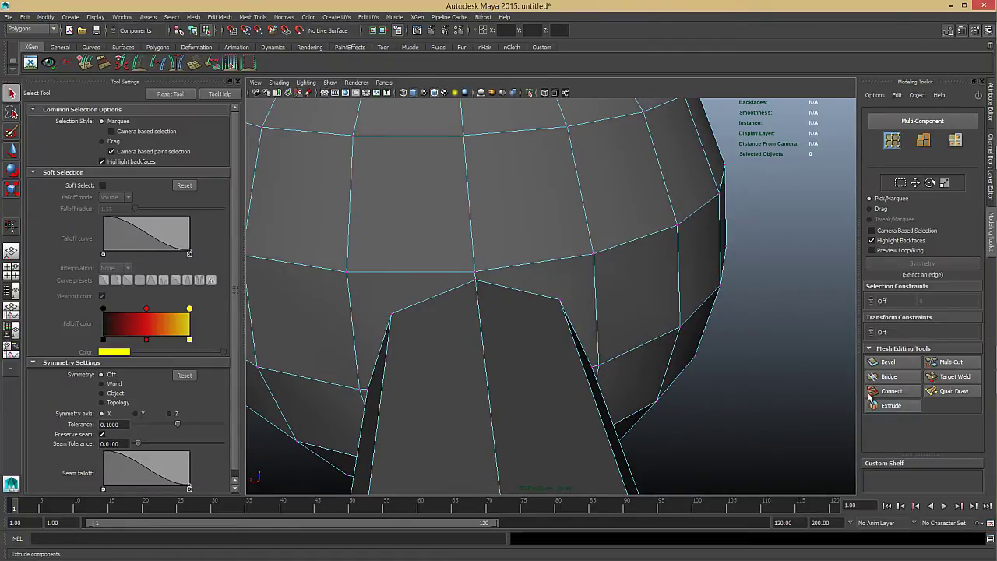
{"action": "left_click", "coordinate": [582, 310]}
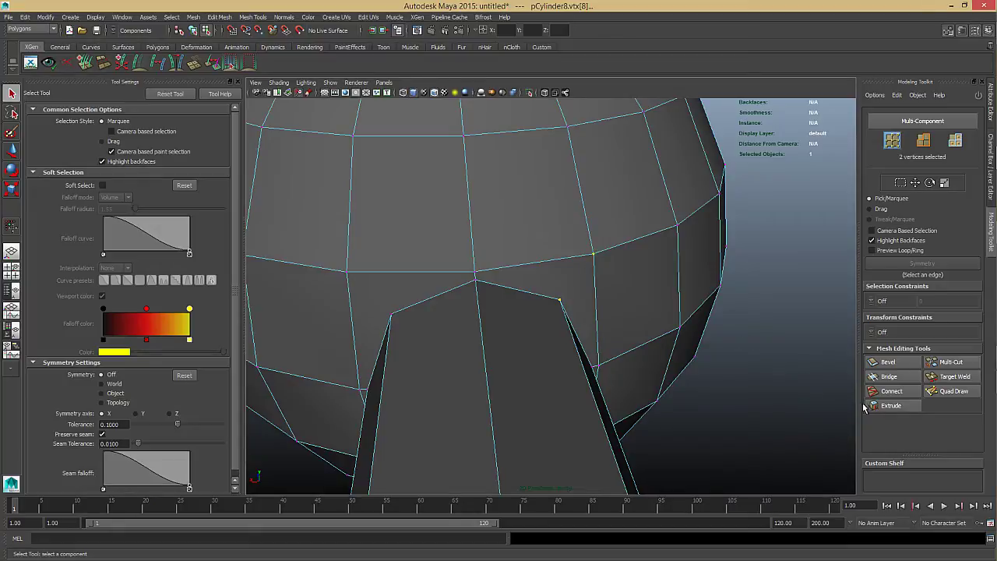
{"action": "left_click", "coordinate": [889, 391]}
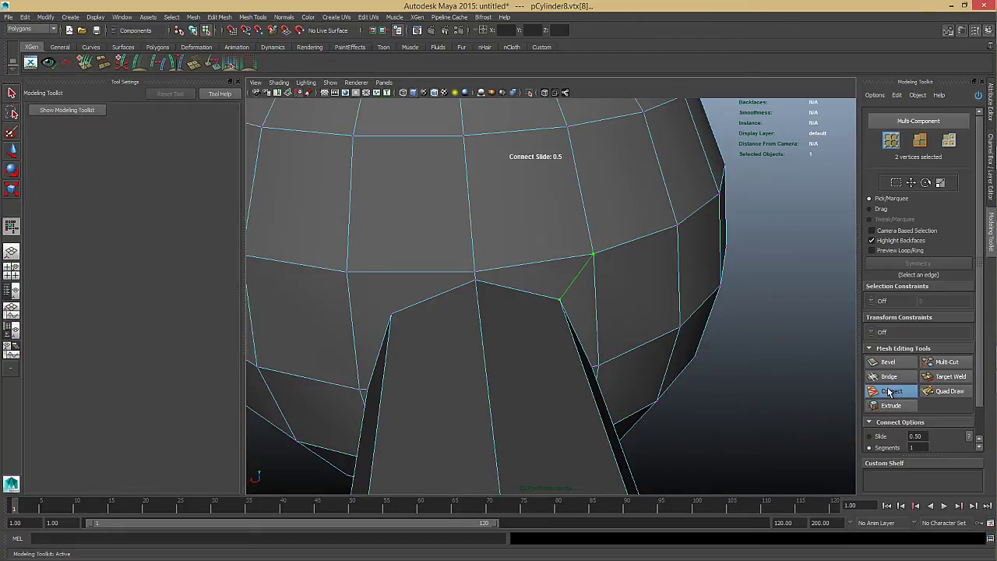
{"action": "left_click_drag", "start_coordinate": [388, 306], "coordinate": [351, 277]}
{"action": "left_click", "coordinate": [391, 316]}
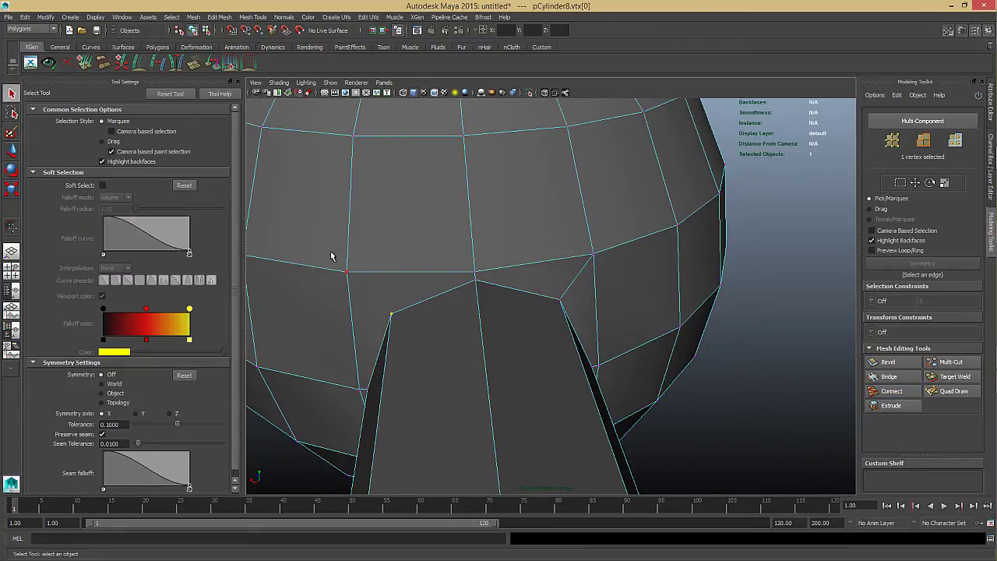
{"action": "left_click", "coordinate": [348, 275], "text": "shift"}
{"action": "key", "text": "g"}
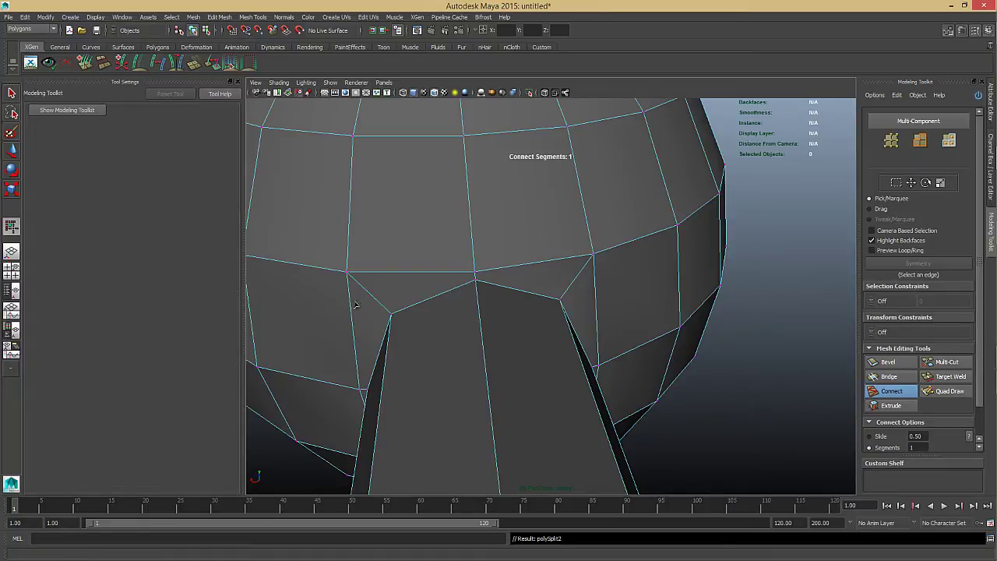
- Connect the two lower diagonal corner vertices of the cylinder joint to the nearest sphere grid vertices
{"action": "left_click_drag", "start_coordinate": [389, 306], "coordinate": [434, 330], "text": "alt"}
{"action": "middle_click_drag", "start_coordinate": [434, 330], "coordinate": [467, 307], "text": "alt"}
{"action": "left_click", "coordinate": [401, 390]}
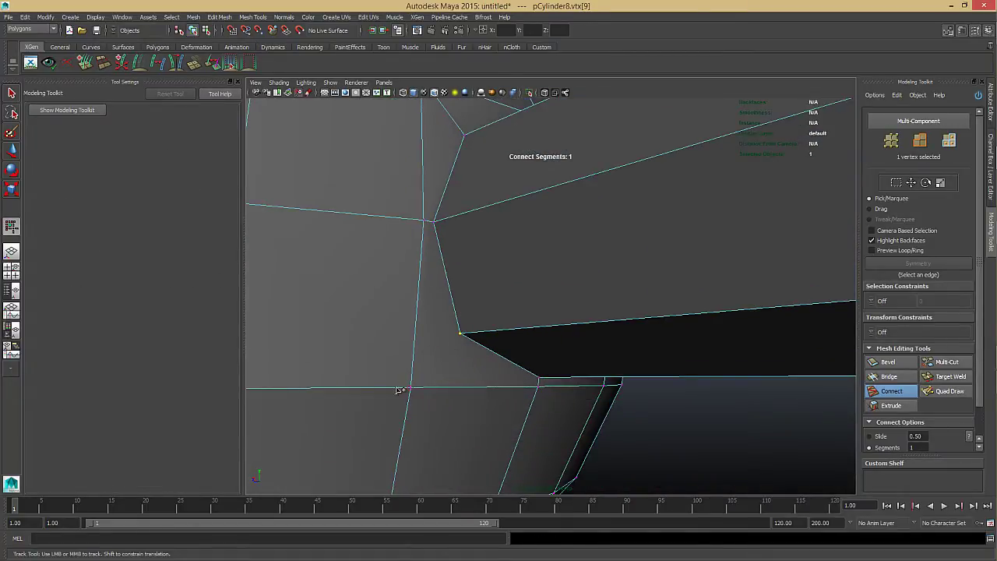
{"action": "key", "text": "q"}
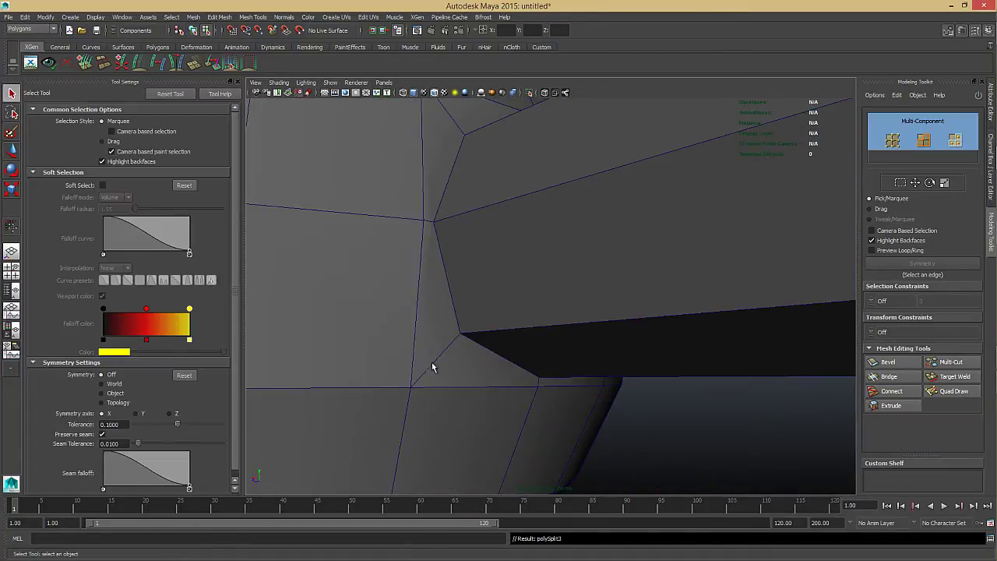
{"action": "left_click_drag", "start_coordinate": [434, 367], "coordinate": [578, 332], "text": "alt"}
{"action": "right_click_drag", "start_coordinate": [577, 328], "coordinate": [498, 285]}
{"action": "left_click_drag", "start_coordinate": [507, 312], "coordinate": [581, 370], "text": "alt"}
{"action": "left_click", "coordinate": [581, 377]}
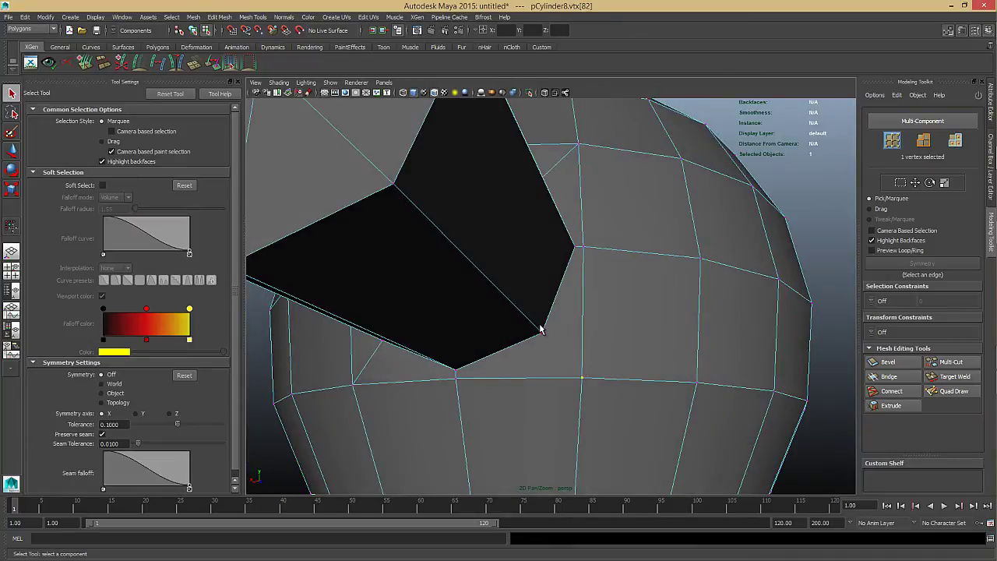
{"action": "left_click", "coordinate": [542, 334], "text": "shift"}
{"action": "key", "text": "g"}
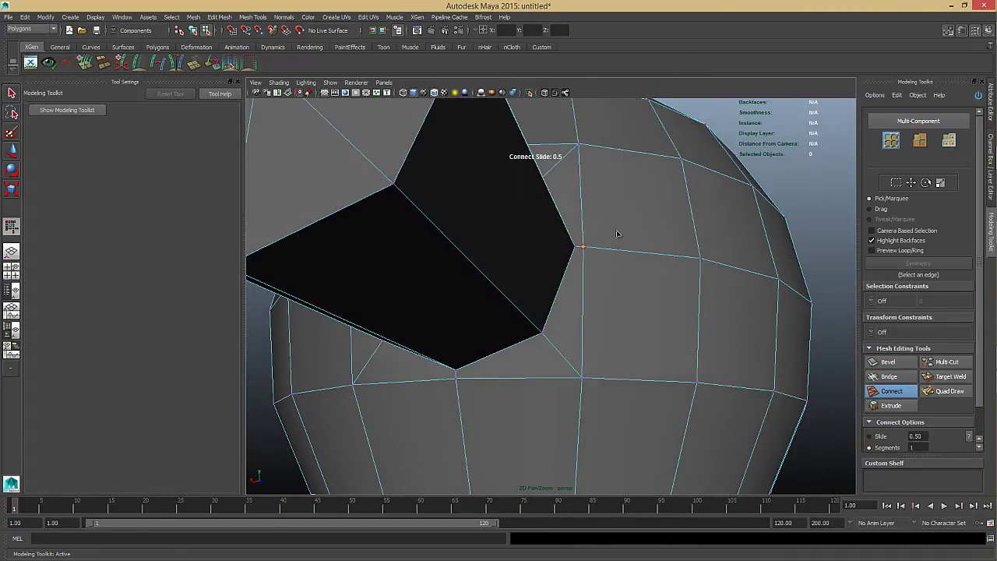
- Check the connected joint in smooth preview from several angles and return to the unsmoothed display
{"action": "left_click", "coordinate": [585, 250]}
{"action": "scroll", "coordinate": [645, 209], "scroll_direction": "down", "scroll_amount": 1}
{"action": "left_click_drag", "start_coordinate": [624, 229], "coordinate": [576, 276], "text": "alt"}
{"action": "right_click_drag", "start_coordinate": [577, 279], "coordinate": [597, 200]}
{"action": "left_click", "coordinate": [598, 201]}
{"action": "key", "text": "3"}
{"action": "key", "text": "q"}
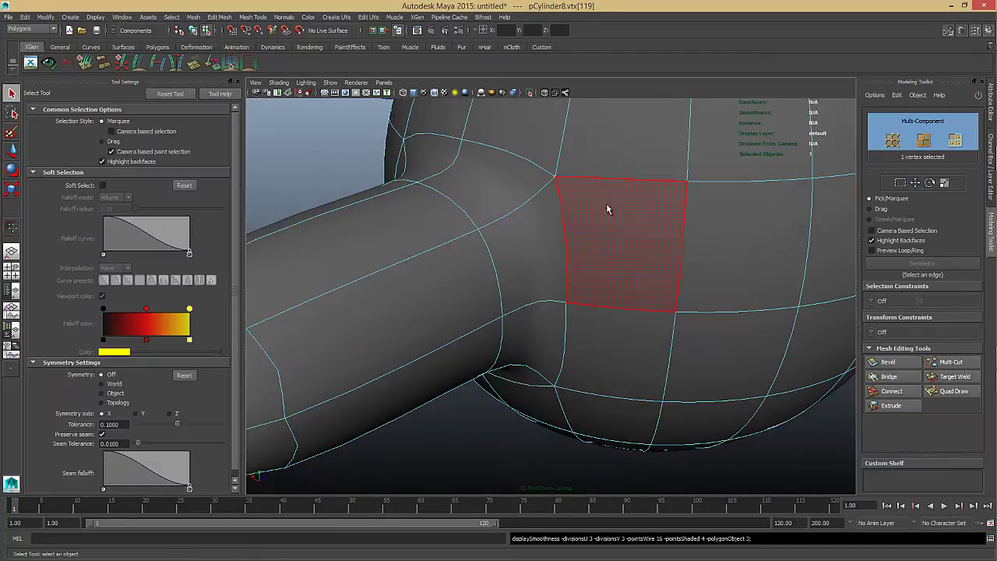
{"action": "left_click_drag", "start_coordinate": [607, 207], "coordinate": [475, 305], "text": "alt"}
{"action": "scroll", "coordinate": [420, 278], "scroll_direction": "down", "scroll_amount": 5}
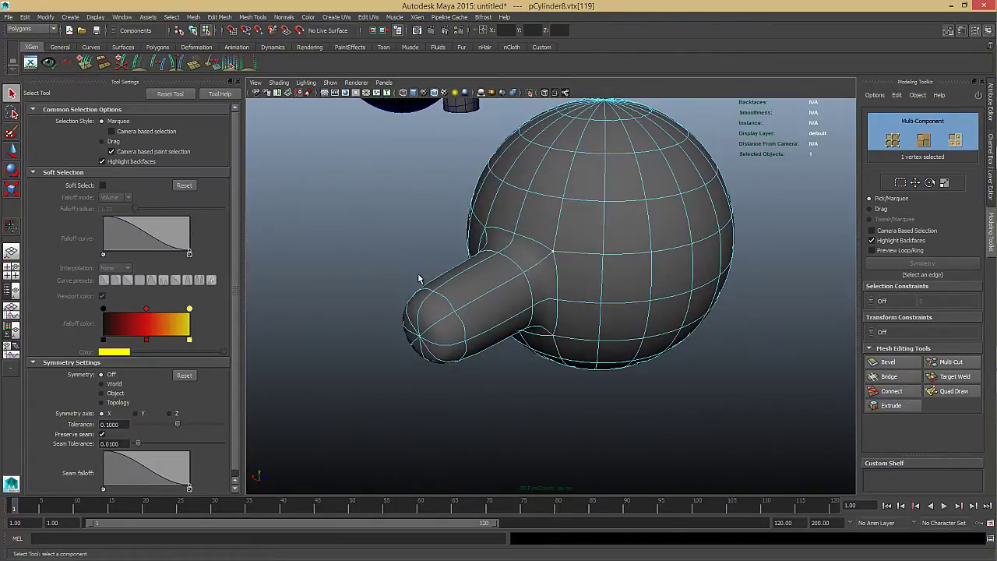
{"action": "scroll", "coordinate": [565, 296], "scroll_direction": "up", "scroll_amount": 5}
{"action": "middle_click_drag", "start_coordinate": [544, 277], "coordinate": [556, 306], "text": "alt"}
{"action": "key", "text": "1"}
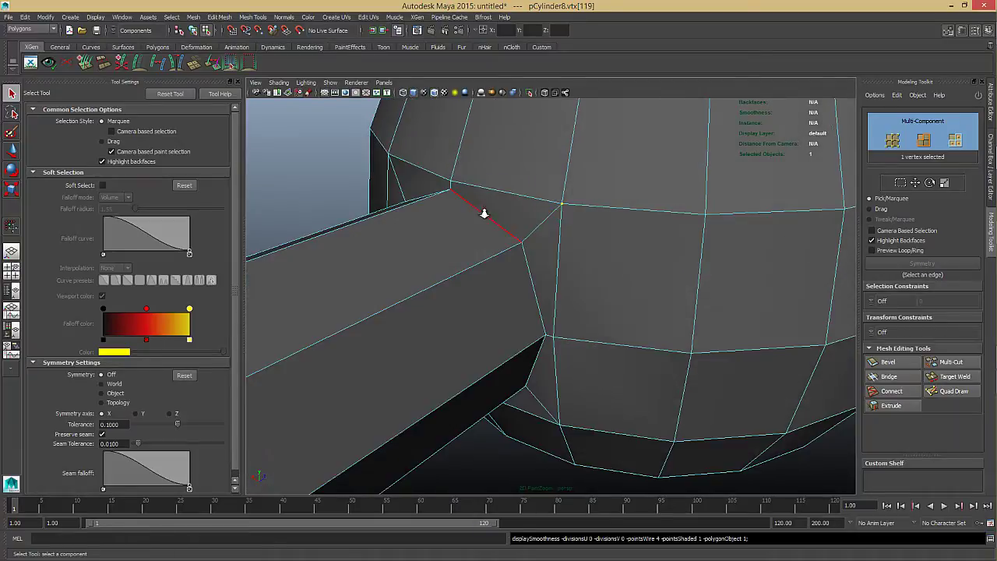
- Insert supporting edge loops around the joint, one on the sphere side and one close to it on the cylinder
{"action": "scroll", "coordinate": [485, 213], "scroll_direction": "up", "scroll_amount": 3}
{"action": "left_click_drag", "start_coordinate": [552, 209], "coordinate": [494, 178], "text": "alt"}
{"action": "left_click", "coordinate": [492, 167]}
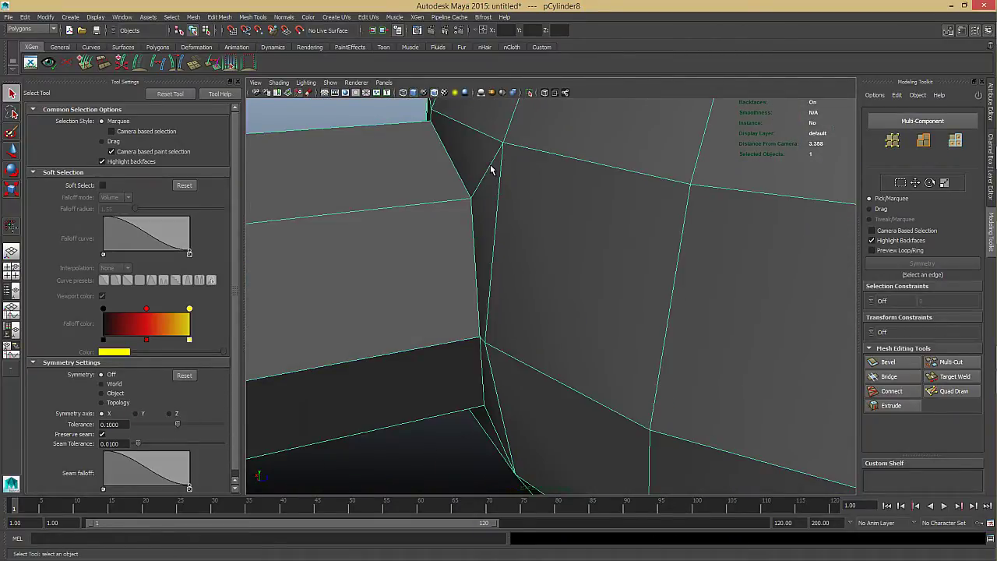
{"action": "key", "text": "g"}
{"action": "key", "text": "w"}
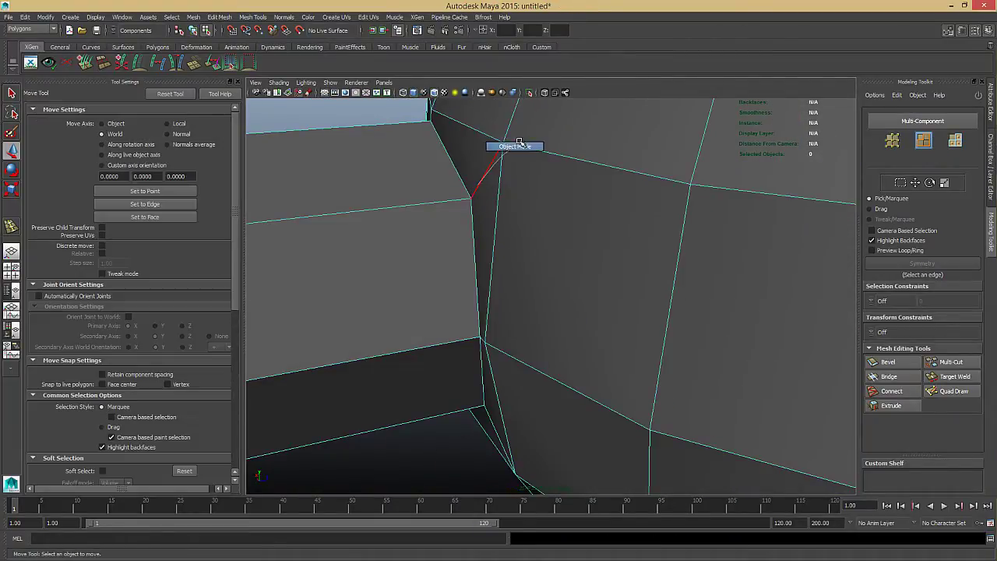
{"action": "key", "text": "F8"}
{"action": "right_click", "coordinate": [525, 148], "text": "shift"}
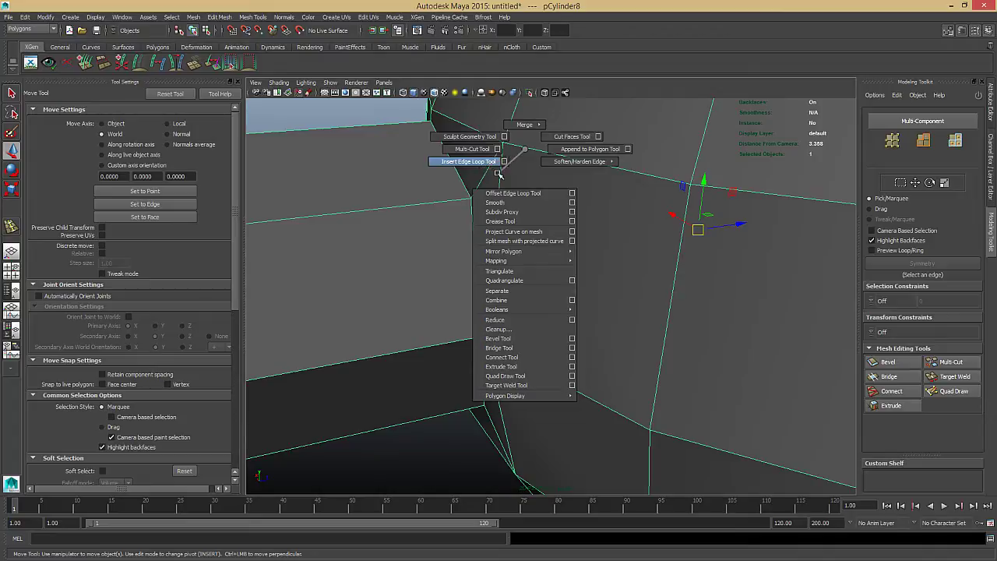
{"action": "left_click", "coordinate": [478, 162]}
{"action": "left_click", "coordinate": [484, 180]}
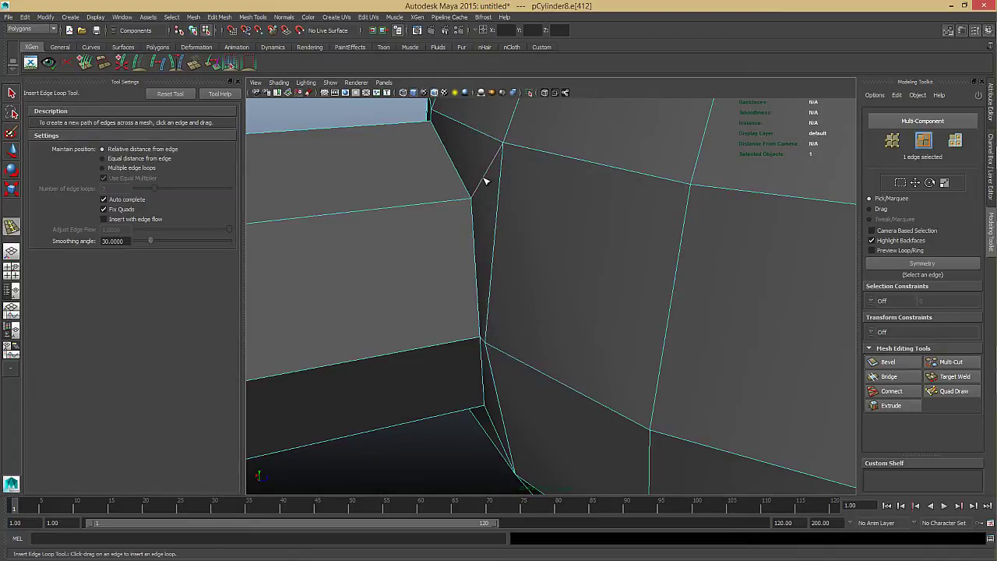
{"action": "left_click_drag", "start_coordinate": [492, 179], "coordinate": [487, 179]}
{"action": "left_click_drag", "start_coordinate": [488, 180], "coordinate": [494, 232], "text": "alt"}
{"action": "left_click_drag", "start_coordinate": [504, 231], "coordinate": [532, 230], "text": "alt"}
- Examine the tightened joint in smooth preview with the mesh deselected, and return to the unsmoothed display
{"action": "key", "text": "3"}
{"action": "key", "text": "w"}
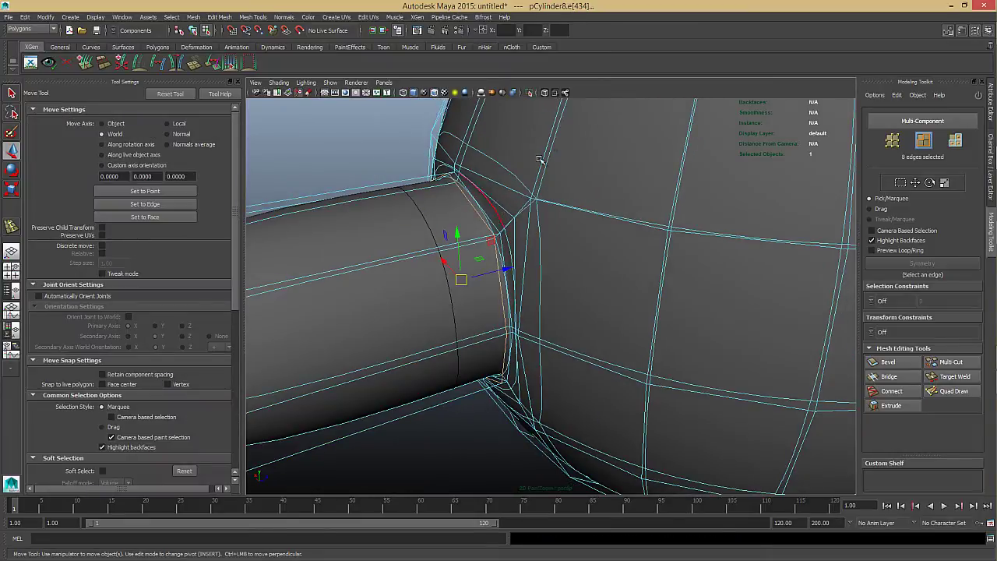
{"action": "key", "text": "F8"}
{"action": "left_click", "coordinate": [358, 145]}
{"action": "right_click_drag", "start_coordinate": [476, 202], "coordinate": [429, 223], "text": "alt"}
{"action": "key", "text": "alt+5"}
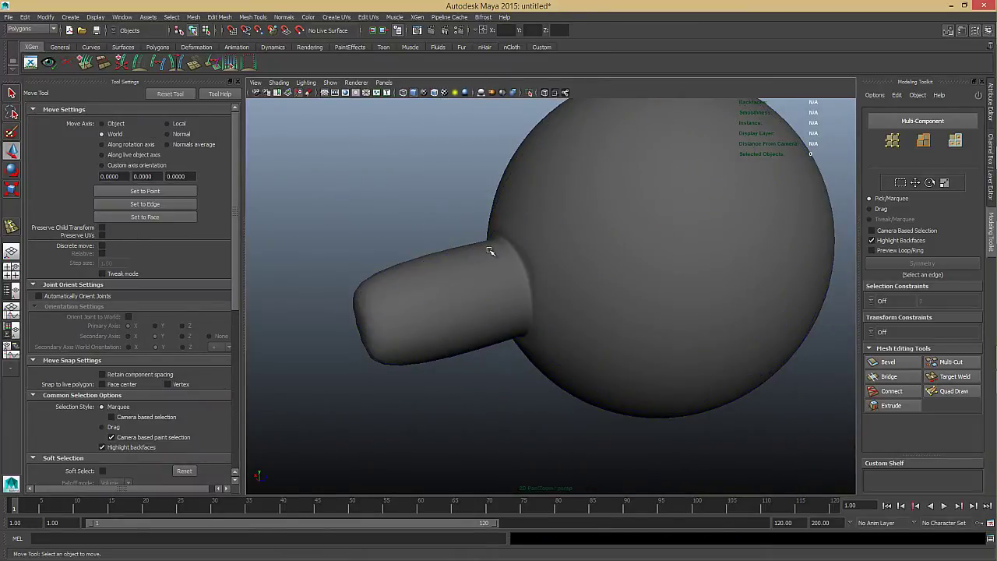
{"action": "left_click_drag", "start_coordinate": [590, 243], "coordinate": [681, 253], "text": "alt"}
{"action": "left_click", "coordinate": [501, 287]}
{"action": "scroll", "coordinate": [514, 282], "scroll_direction": "up", "scroll_amount": 5}
{"action": "key", "text": "1"}
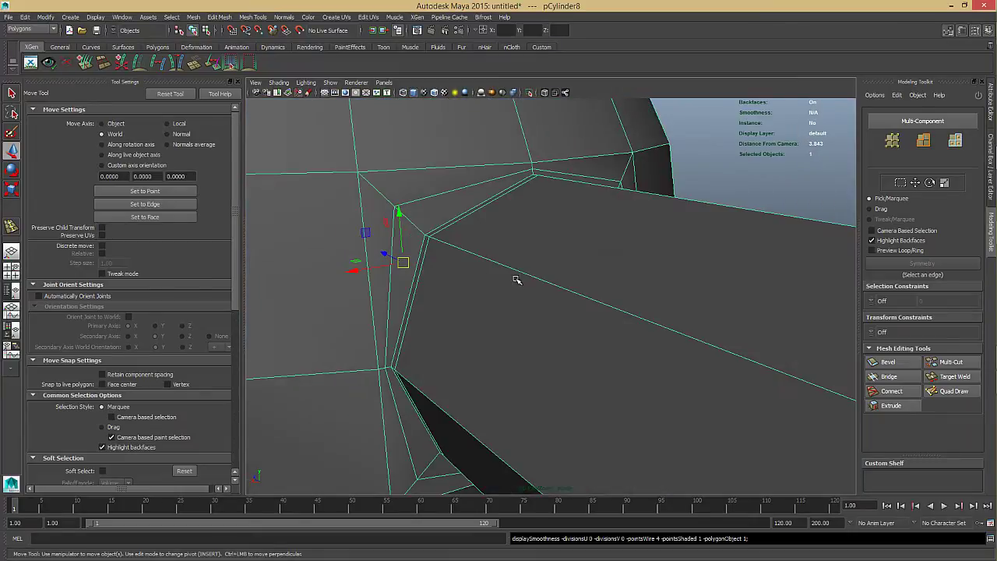
- Select the edge loop on the sphere side of the joint and remove it with Delete Edge
{"action": "left_click_drag", "start_coordinate": [468, 258], "coordinate": [612, 289], "text": "alt"}
{"action": "key", "text": "F10"}
{"action": "double_click", "coordinate": [573, 237]}
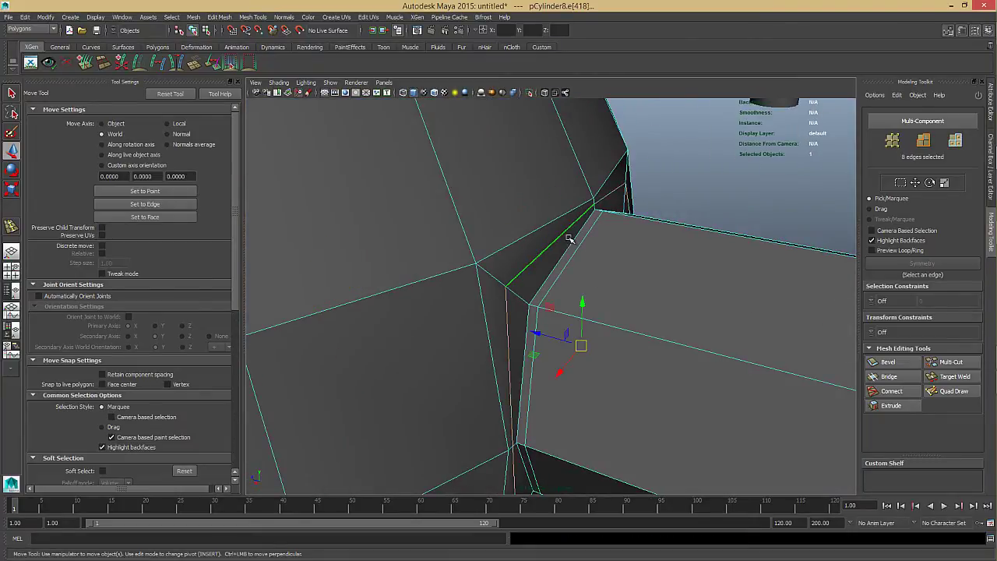
{"action": "key", "text": "ctrl+z"}
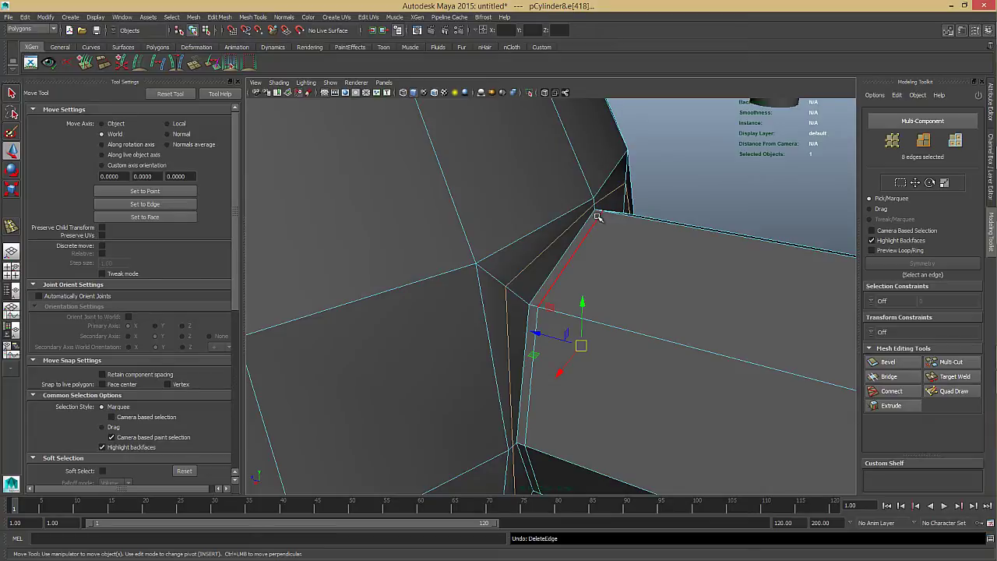
{"action": "left_click", "coordinate": [543, 229]}
{"action": "double_click", "coordinate": [551, 241]}
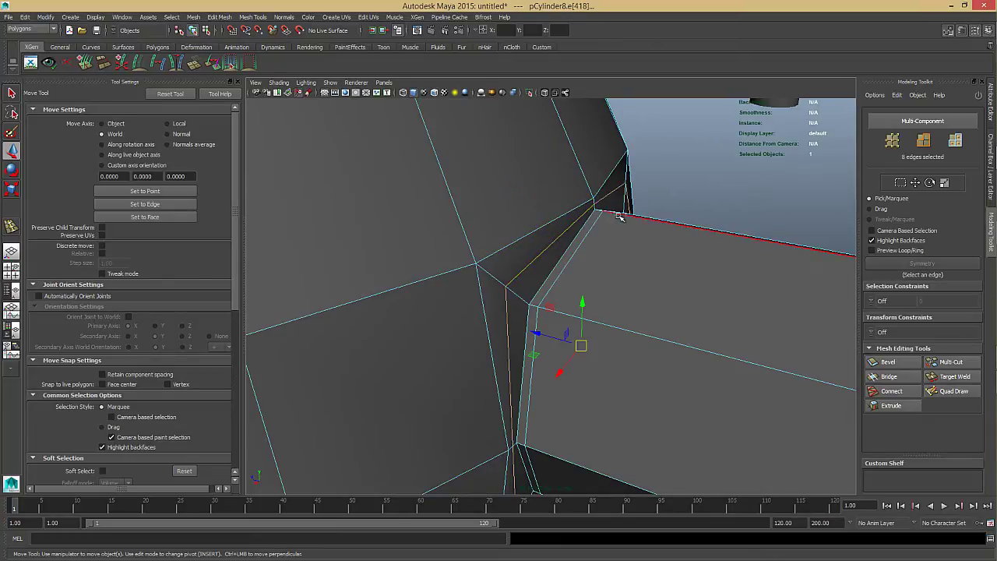
{"action": "right_click", "coordinate": [635, 210], "text": "shift"}
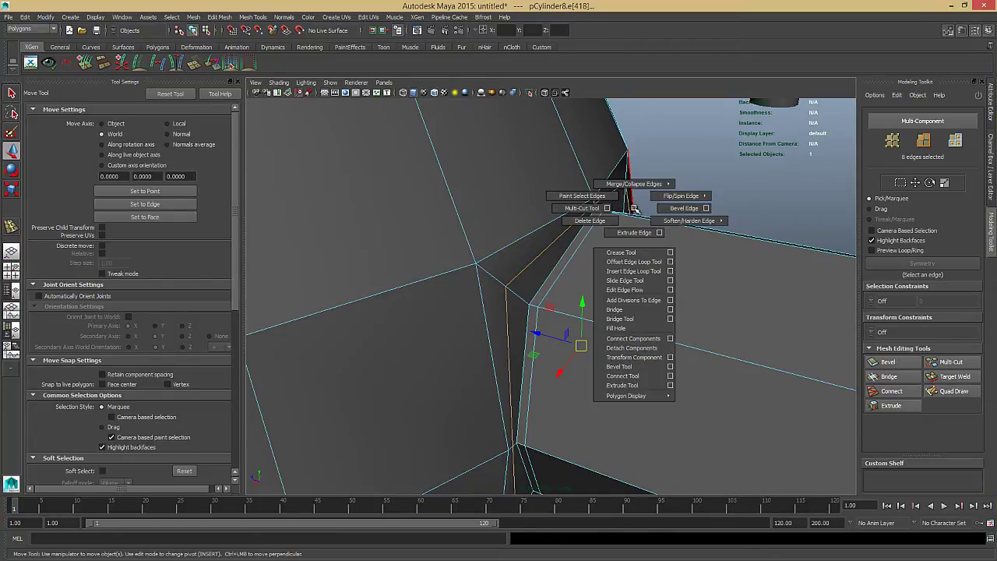
{"action": "left_click", "coordinate": [592, 220]}
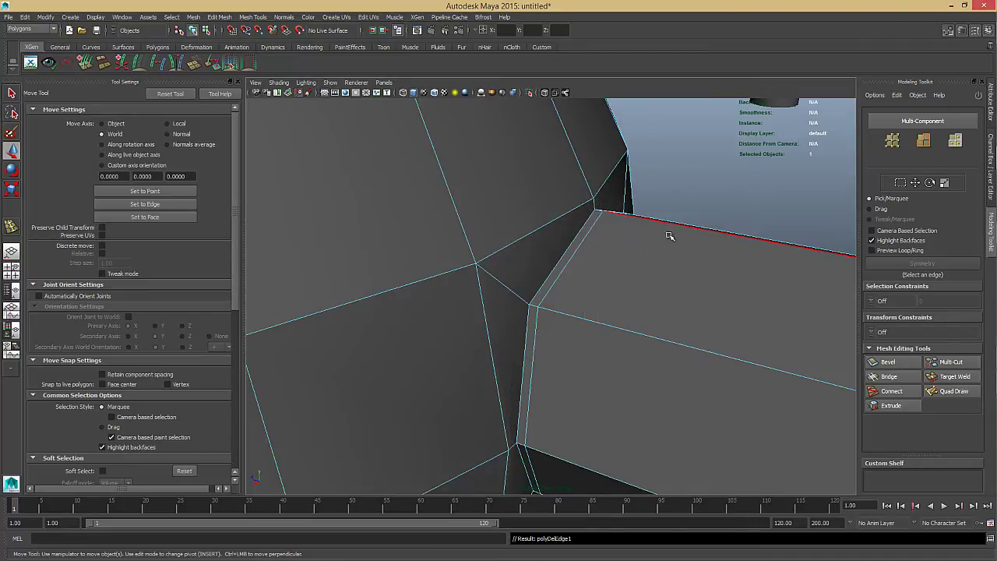
- Select the centre vertex of the cylinder's end cap and convert the selection to the eight cap faces
{"action": "left_click", "coordinate": [699, 252]}
{"action": "left_click_drag", "start_coordinate": [700, 252], "coordinate": [572, 220], "text": "alt"}
{"action": "right_click_drag", "start_coordinate": [571, 221], "coordinate": [612, 265], "text": "alt"}
{"action": "left_click_drag", "start_coordinate": [613, 265], "coordinate": [577, 328], "text": "alt"}
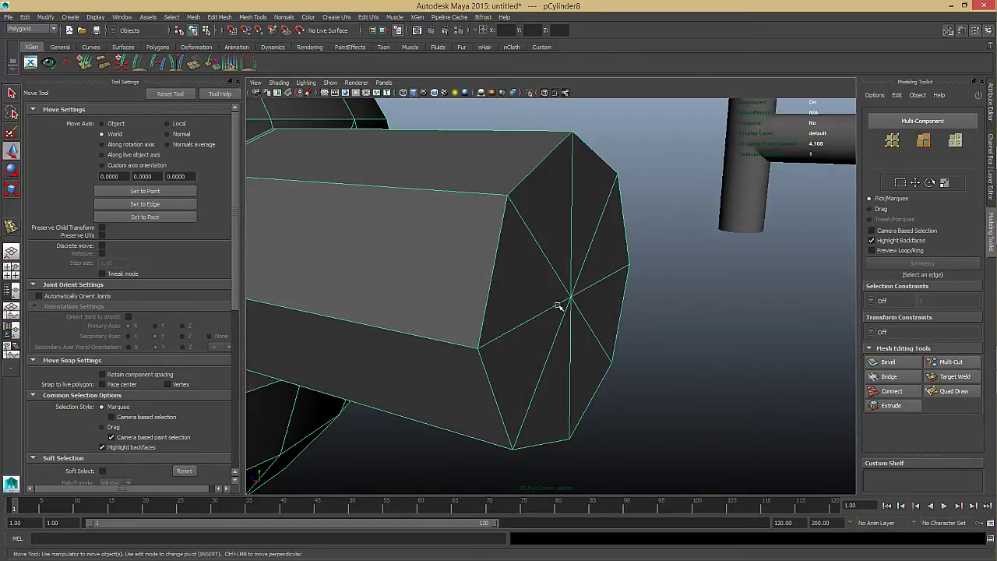
{"action": "right_click_drag", "start_coordinate": [556, 304], "coordinate": [520, 302]}
{"action": "left_click", "coordinate": [572, 297]}
{"action": "left_click_drag", "start_coordinate": [572, 297], "coordinate": [553, 229], "text": "alt"}
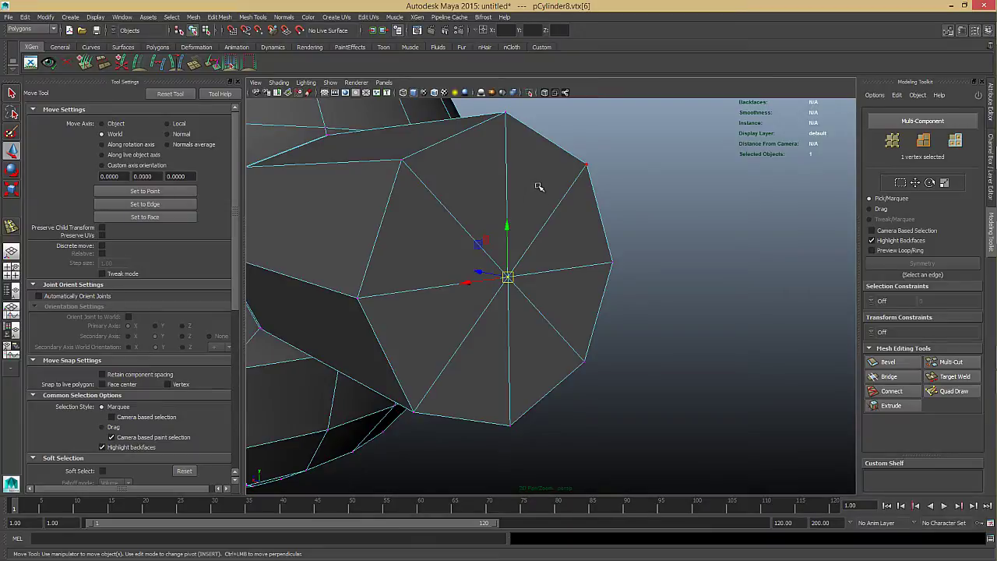
{"action": "left_click_drag", "start_coordinate": [537, 186], "coordinate": [565, 191], "text": "alt"}
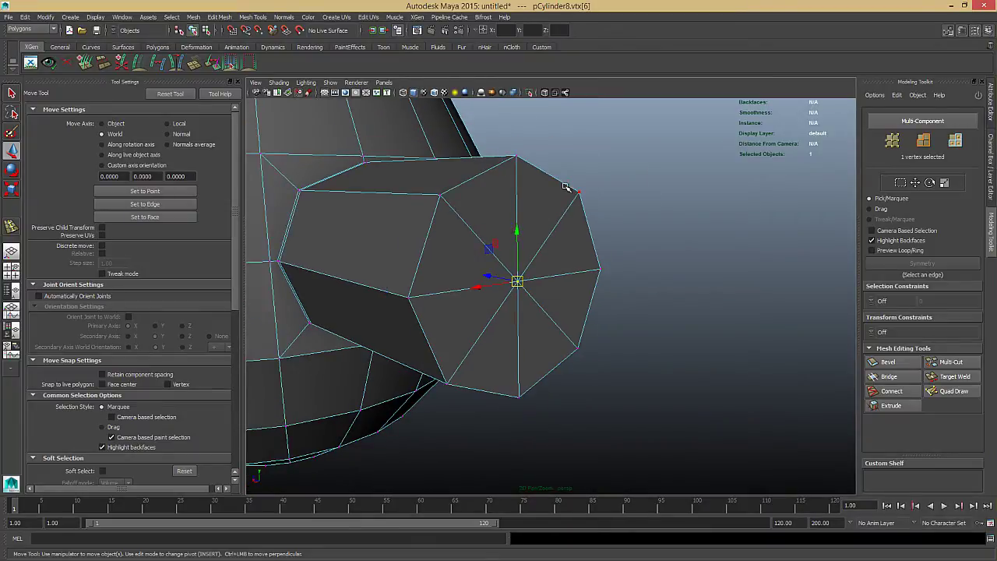
{"action": "right_click", "coordinate": [565, 189], "text": "ctrl"}
{"action": "right_click_drag", "start_coordinate": [564, 216], "coordinate": [563, 218], "text": "ctrl"}
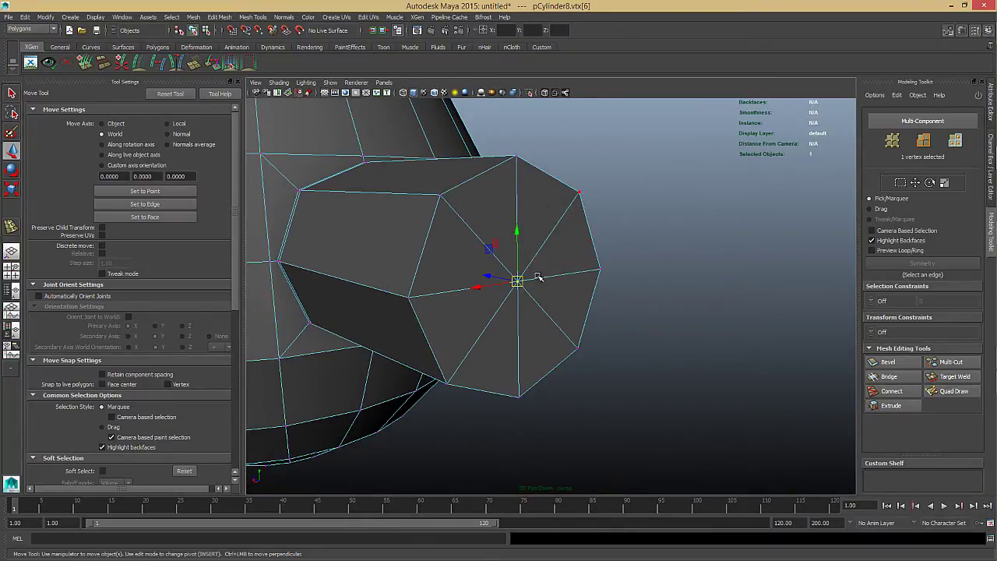
{"action": "left_click_drag", "start_coordinate": [538, 277], "coordinate": [561, 273], "text": "alt"}
- Extrude the end-cap faces outward with a thickness of 0.04
{"action": "key", "text": "ctrl+e"}
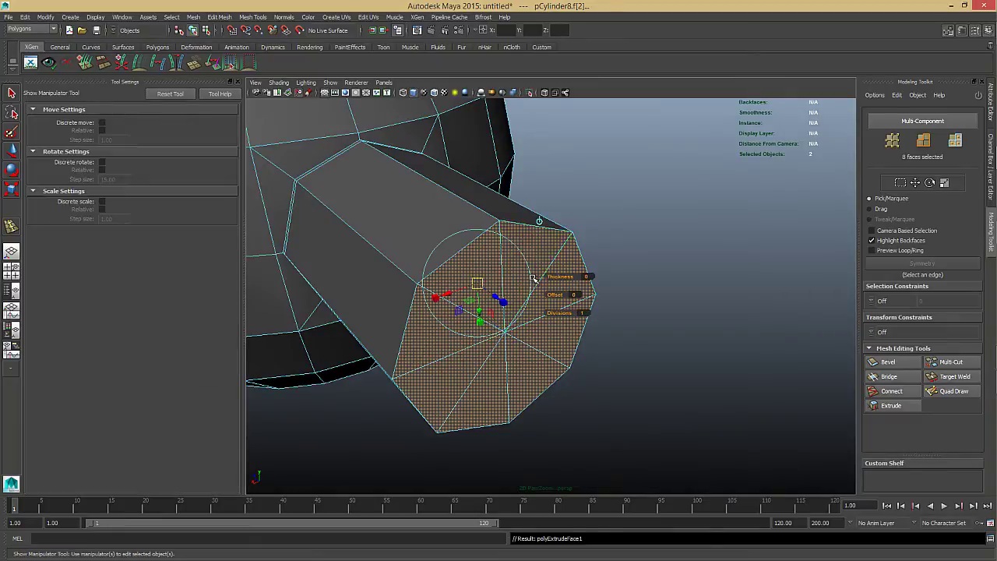
{"action": "left_click_drag", "start_coordinate": [554, 294], "coordinate": [546, 275]}
{"action": "key", "text": "ctrl+z"}
{"action": "key", "text": "ctrl+z"}
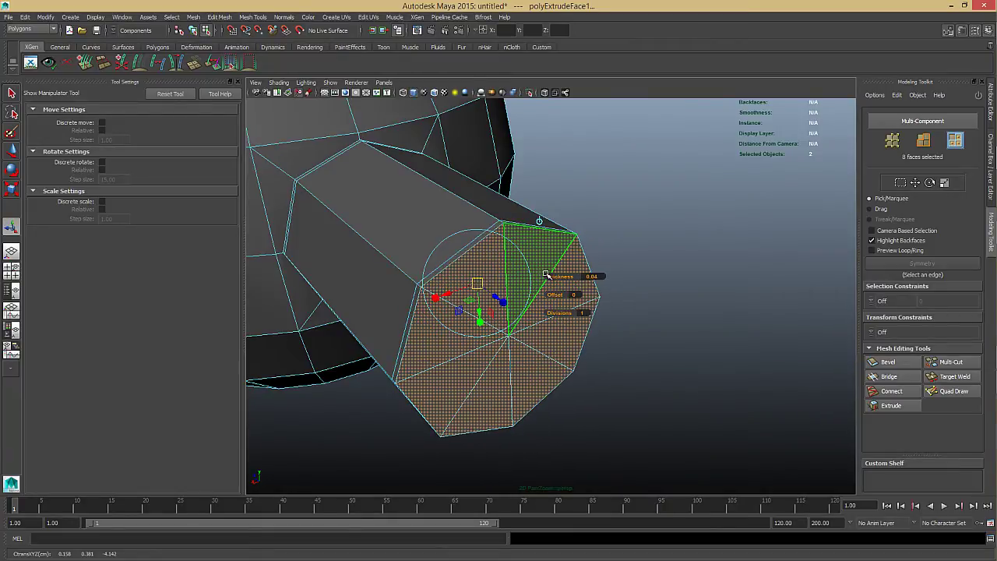
- Extrude the end-cap faces twice more, insetting them slightly and again to about halfway toward the centre
{"action": "key", "text": "ctrl+e"}
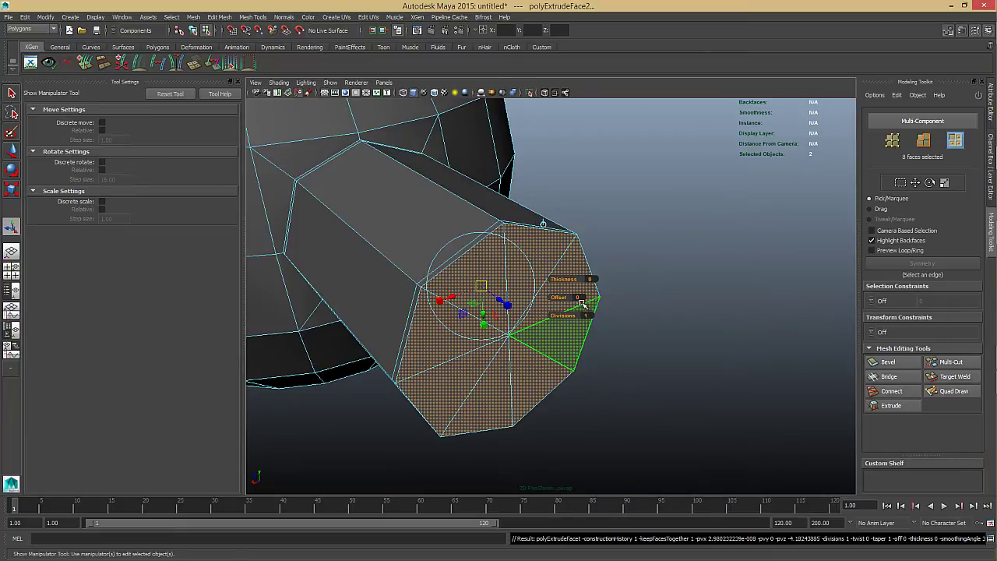
{"action": "left_click_drag", "start_coordinate": [553, 298], "coordinate": [460, 268]}
{"action": "key", "text": "ctrl+e"}
{"action": "left_click", "coordinate": [577, 282]}
- Select the four diagonal spoke edges inside the cap's inner ring and delete them to form quads
{"action": "key", "text": "F10"}
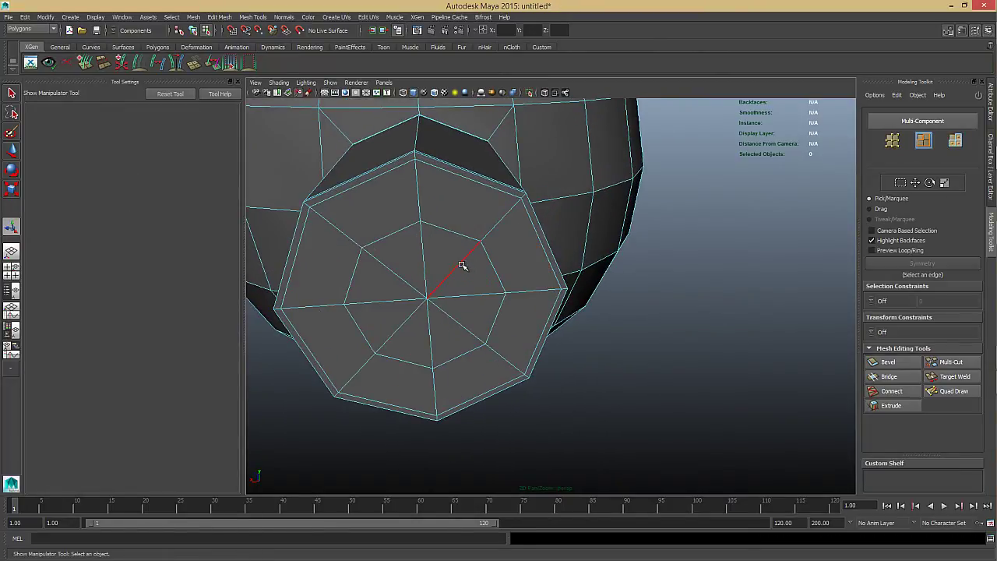
{"action": "key", "text": "F10"}
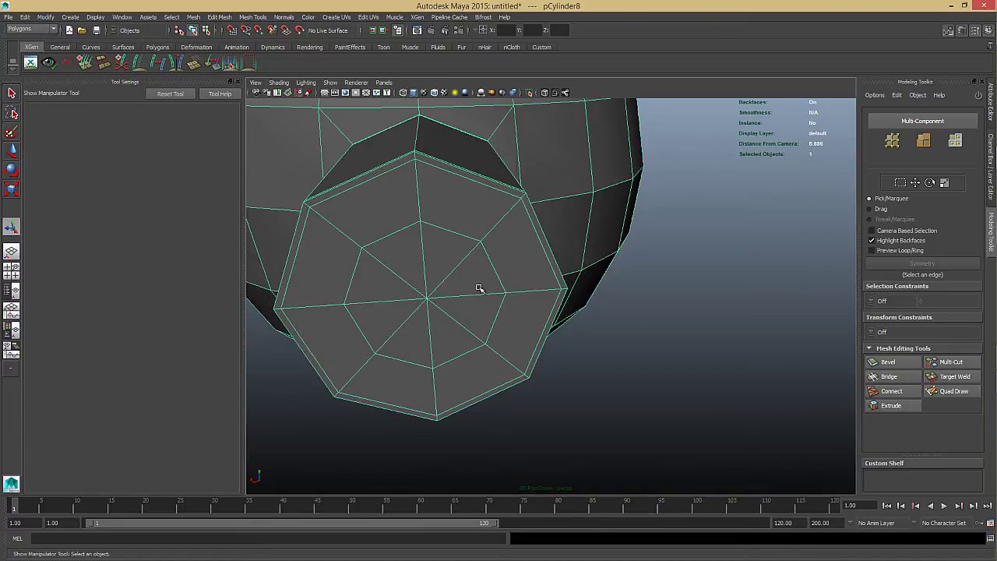
{"action": "left_click", "coordinate": [464, 262]}
{"action": "key", "text": "q"}
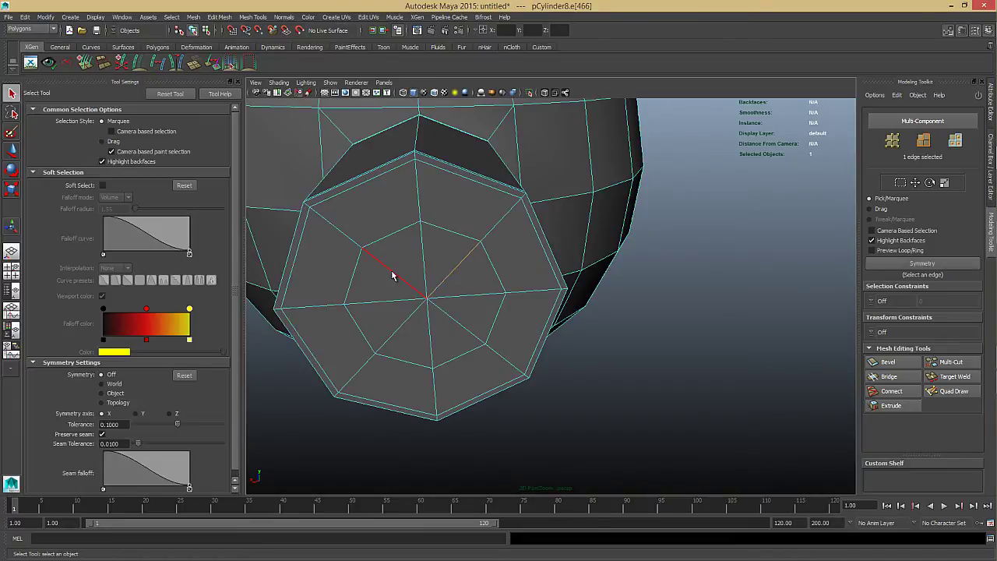
{"action": "left_click", "coordinate": [394, 272], "text": "shift"}
{"action": "left_click", "coordinate": [400, 329], "text": "shift"}
{"action": "left_click", "coordinate": [460, 324], "text": "shift"}
{"action": "key", "text": "ctrl+Delete"}
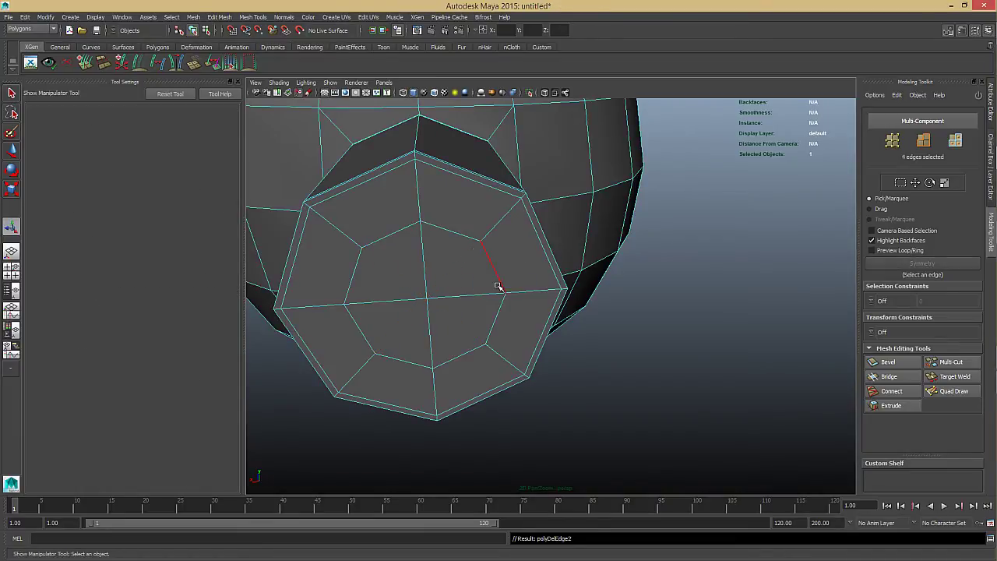
- Switch to object mode, preview the joined sphere and cylinder smoothed, and inspect the end cap and the sphere's pole
{"action": "right_click_drag", "start_coordinate": [505, 280], "coordinate": [546, 238]}
{"action": "key", "text": "3"}
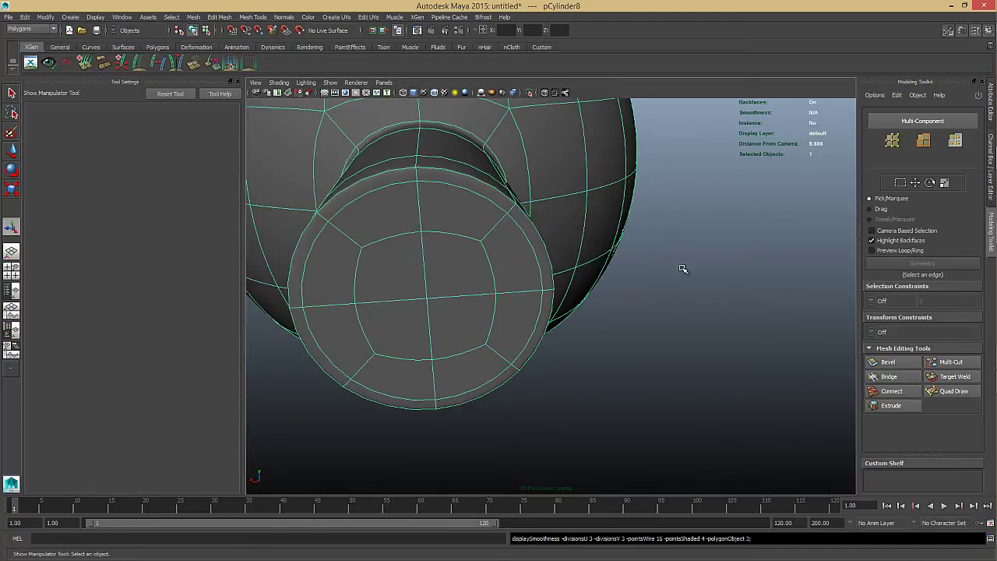
{"action": "left_click", "coordinate": [683, 270]}
{"action": "left_click_drag", "start_coordinate": [319, 249], "coordinate": [676, 314], "text": "alt"}
{"action": "left_click", "coordinate": [497, 275]}
{"action": "scroll", "coordinate": [584, 211], "scroll_direction": "up", "scroll_amount": 3}
{"action": "left_click_drag", "start_coordinate": [583, 211], "coordinate": [498, 308], "text": "alt"}
{"action": "middle_click_drag", "start_coordinate": [440, 220], "coordinate": [538, 294], "text": "alt"}
{"action": "scroll", "coordinate": [538, 294], "scroll_direction": "down", "scroll_amount": 3}
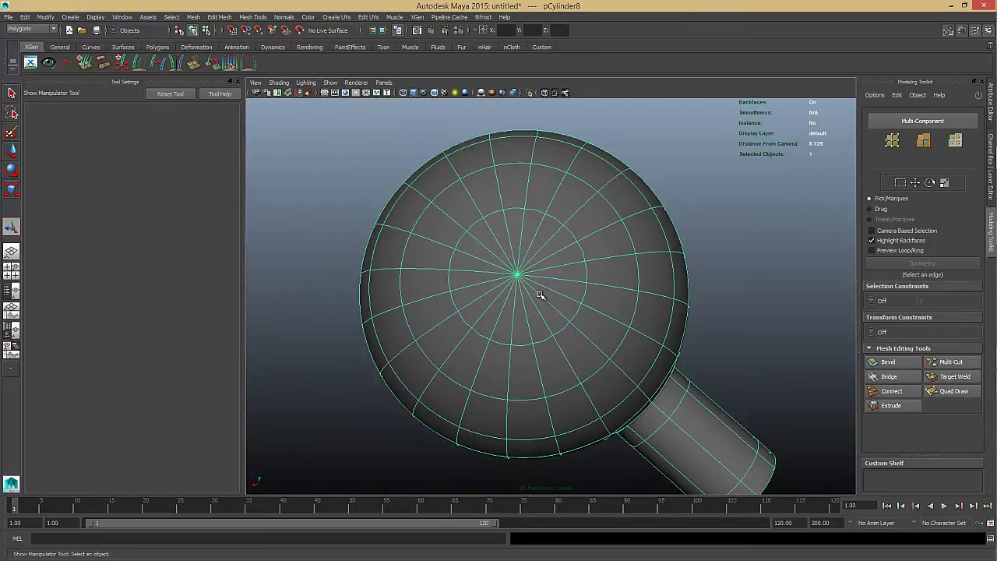
{"action": "right_click_drag", "start_coordinate": [538, 294], "coordinate": [570, 277], "text": "alt"}
- Turn off the smooth preview and split the edge ring of the cylinder's lengthwise edges to add a loop around its middle
{"action": "key", "text": "1"}
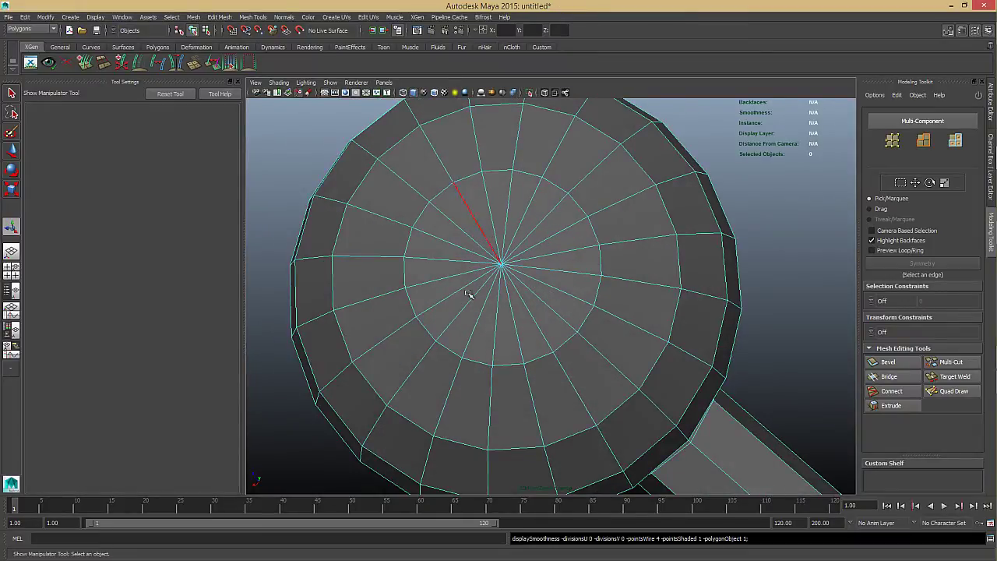
{"action": "left_click_drag", "start_coordinate": [563, 281], "coordinate": [662, 274], "text": "alt"}
{"action": "scroll", "coordinate": [621, 280], "scroll_direction": "up", "scroll_amount": 3}
{"action": "left_click", "coordinate": [729, 262]}
{"action": "left_click", "coordinate": [728, 261]}
{"action": "left_click_drag", "start_coordinate": [728, 261], "coordinate": [621, 278], "text": "alt"}
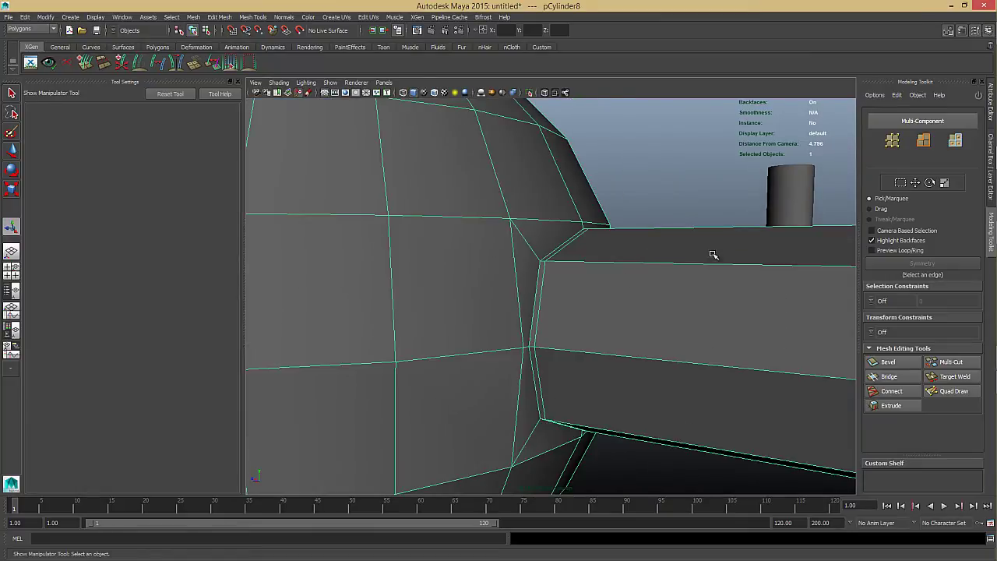
{"action": "left_click_drag", "start_coordinate": [716, 254], "coordinate": [672, 271], "text": "alt"}
{"action": "left_click", "coordinate": [630, 314]}
{"action": "right_click", "coordinate": [672, 270], "text": "shift"}
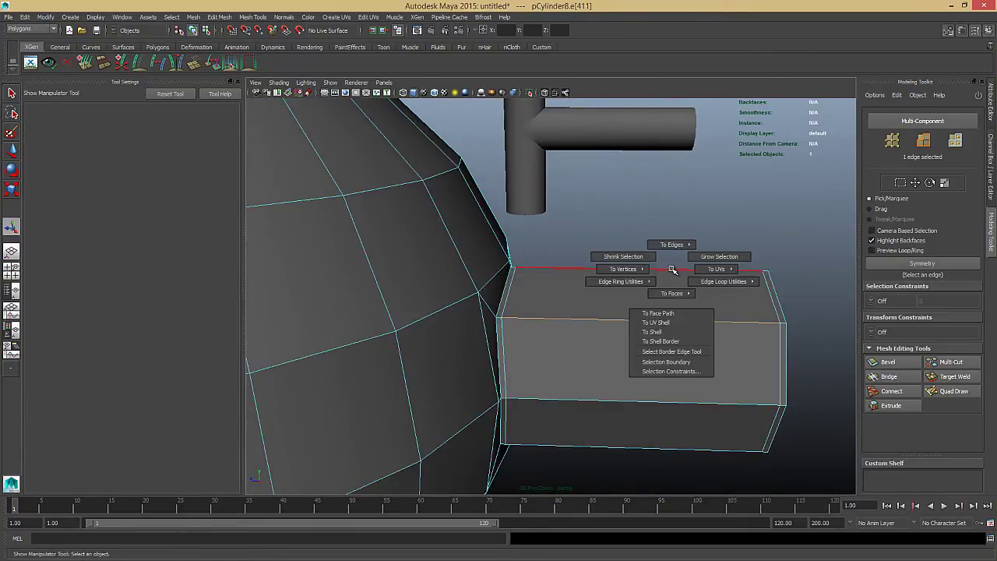
{"action": "mouse_move", "coordinate": [637, 282]}
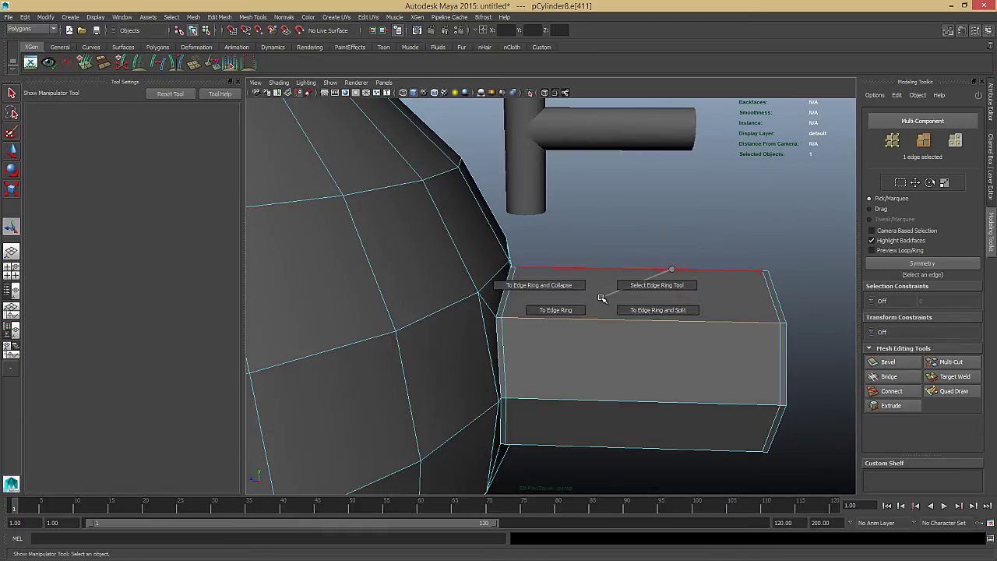
{"action": "right_click_drag", "start_coordinate": [603, 295], "coordinate": [712, 274], "text": "ctrl"}
{"action": "right_click_drag", "start_coordinate": [684, 340], "coordinate": [652, 281]}
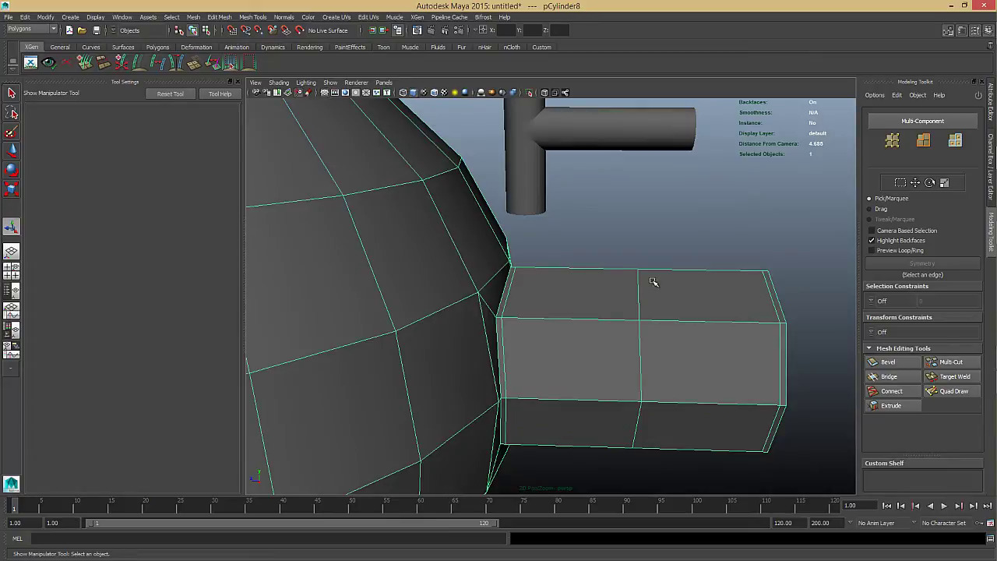
- Scale the new edge loop around the cylinder's middle slightly, then return to object mode with the mesh smoothed and deselected
{"action": "double_click", "coordinate": [641, 331]}
{"action": "key", "text": "r"}
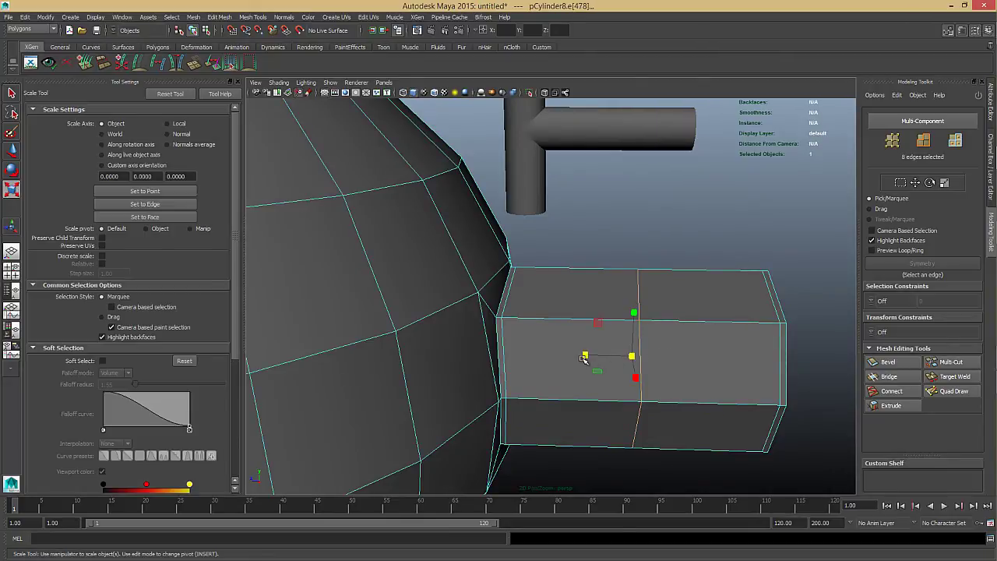
{"action": "left_click_drag", "start_coordinate": [587, 356], "coordinate": [568, 363]}
{"action": "right_click_drag", "start_coordinate": [569, 363], "coordinate": [568, 281]}
{"action": "left_click_drag", "start_coordinate": [531, 354], "coordinate": [569, 237], "text": "alt"}
{"action": "left_click", "coordinate": [569, 237]}
{"action": "mouse_move", "coordinate": [556, 283]}
{"action": "left_mouse_down", "text": "alt"}
{"action": "mouse_move", "coordinate": [408, 291]}
{"action": "mouse_move", "coordinate": [608, 236]}
{"action": "mouse_move", "coordinate": [405, 221]}
{"action": "mouse_move", "coordinate": [487, 221]}
{"action": "mouse_move", "coordinate": [554, 291]}
{"action": "left_mouse_up", "text": "alt"}
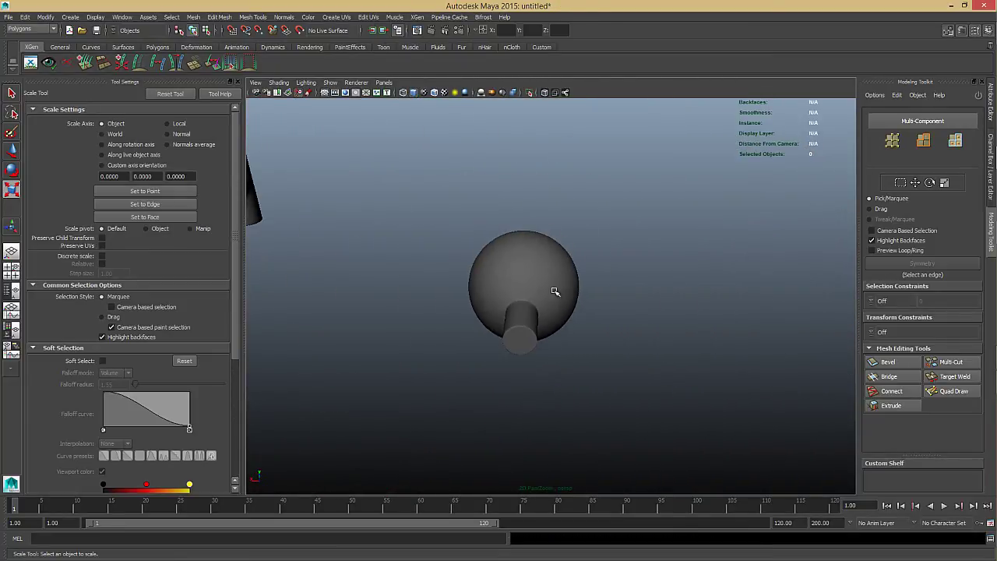
- Move the joined sphere and cylinder sideways next to the joined pair of cylinders
{"action": "right_click_drag", "start_coordinate": [583, 319], "coordinate": [442, 298], "text": "alt"}
{"action": "key", "text": "w"}
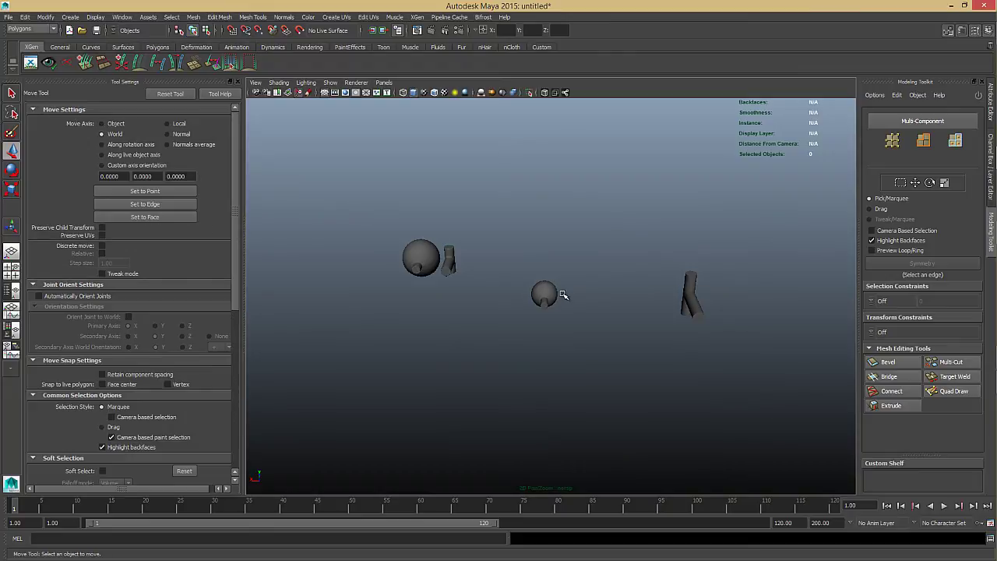
{"action": "left_click", "coordinate": [554, 296]}
{"action": "middle_click_drag", "start_coordinate": [560, 298], "coordinate": [695, 296]}
- Frame the two joined models side by side and compare the smoothness of their intersections, checking the cylinder pair's wireframe
{"action": "key", "text": "r"}
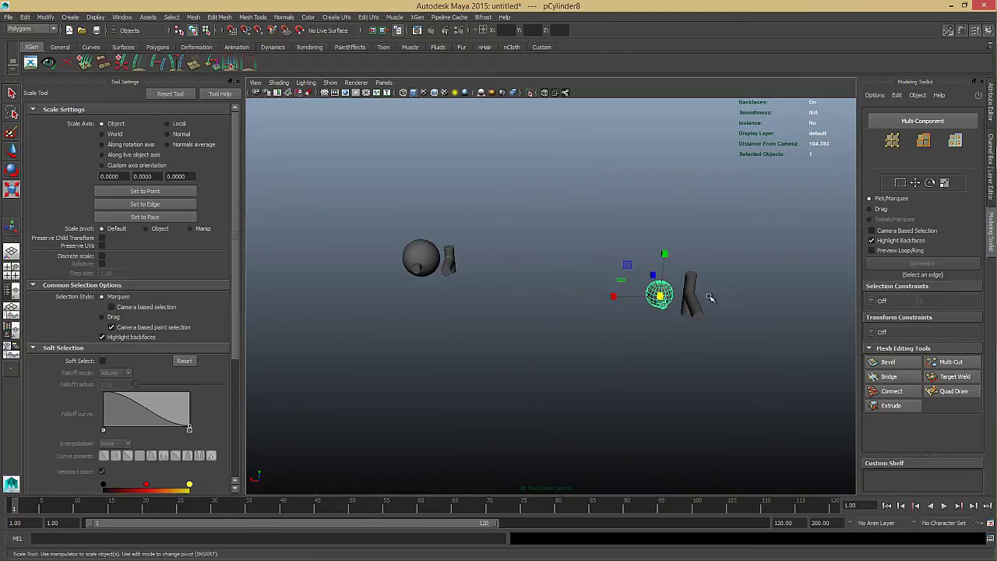
{"action": "key", "text": "f"}
{"action": "left_click_drag", "start_coordinate": [712, 296], "coordinate": [552, 306], "text": "alt"}
{"action": "left_click", "coordinate": [651, 295]}
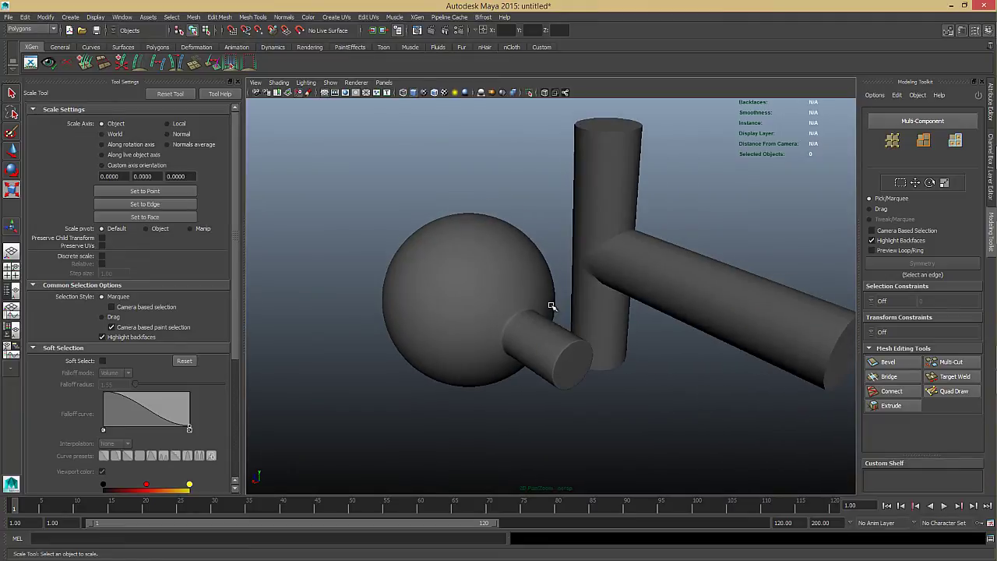
{"action": "left_click", "coordinate": [669, 232]}
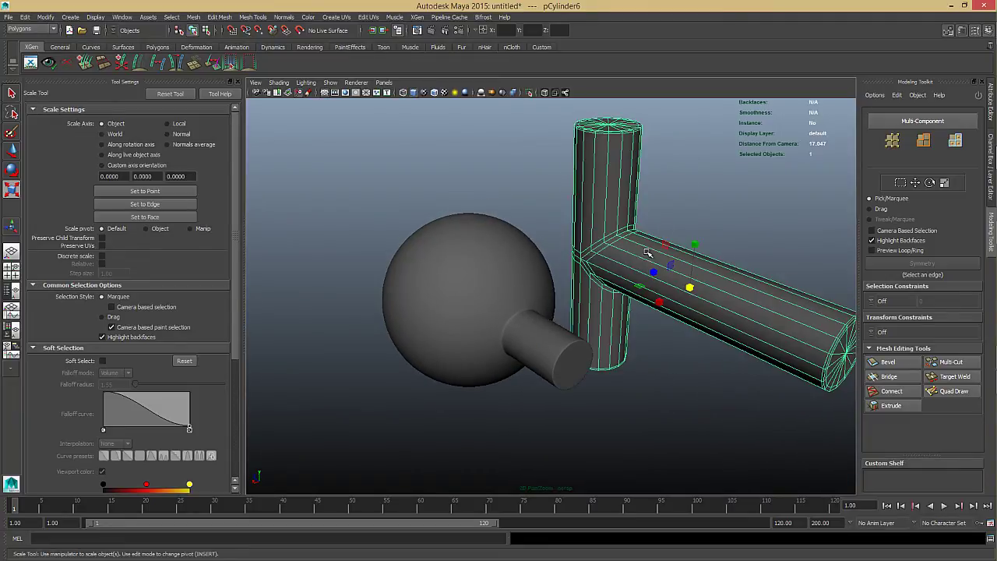
{"action": "scroll", "coordinate": [685, 234], "scroll_direction": "up", "scroll_amount": 3}
{"action": "left_click", "coordinate": [707, 215]}
{"action": "scroll", "coordinate": [707, 215], "scroll_direction": "down", "scroll_amount": 4}
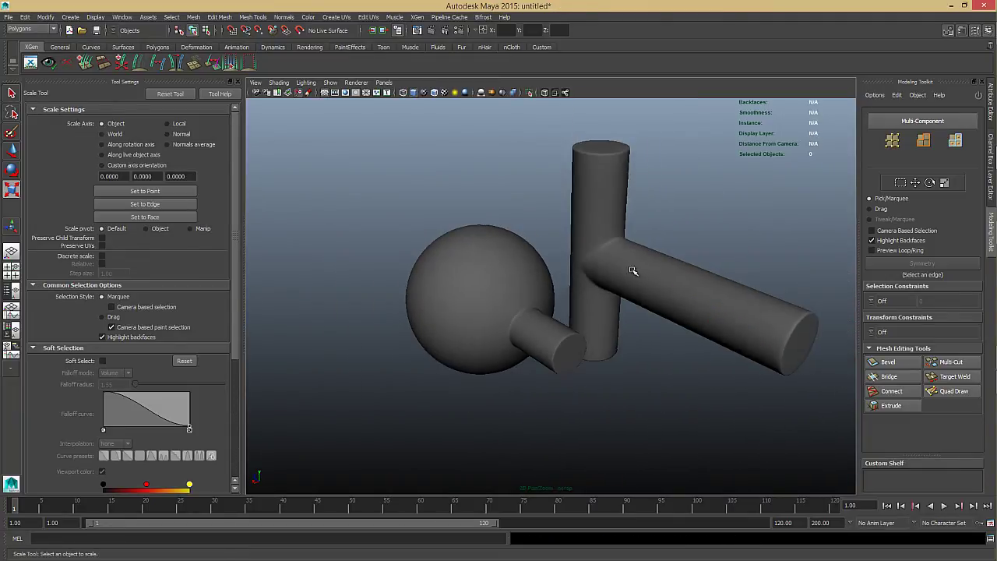
{"action": "mouse_move", "coordinate": [634, 274]}
{"action": "left_mouse_down", "text": "alt"}
{"action": "mouse_move", "coordinate": [673, 274]}
{"action": "mouse_move", "coordinate": [644, 264]}
{"action": "left_mouse_up", "text": "alt"}
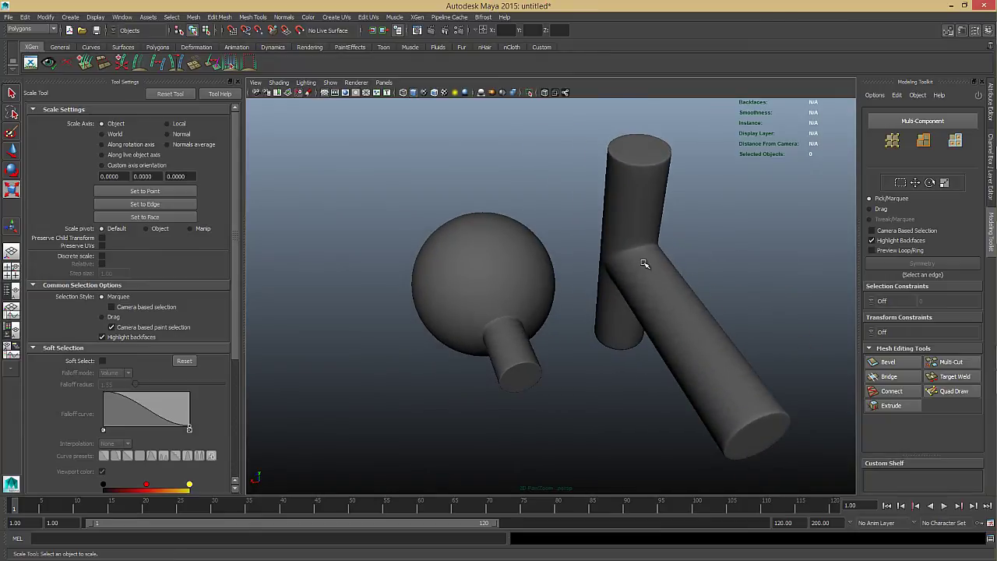